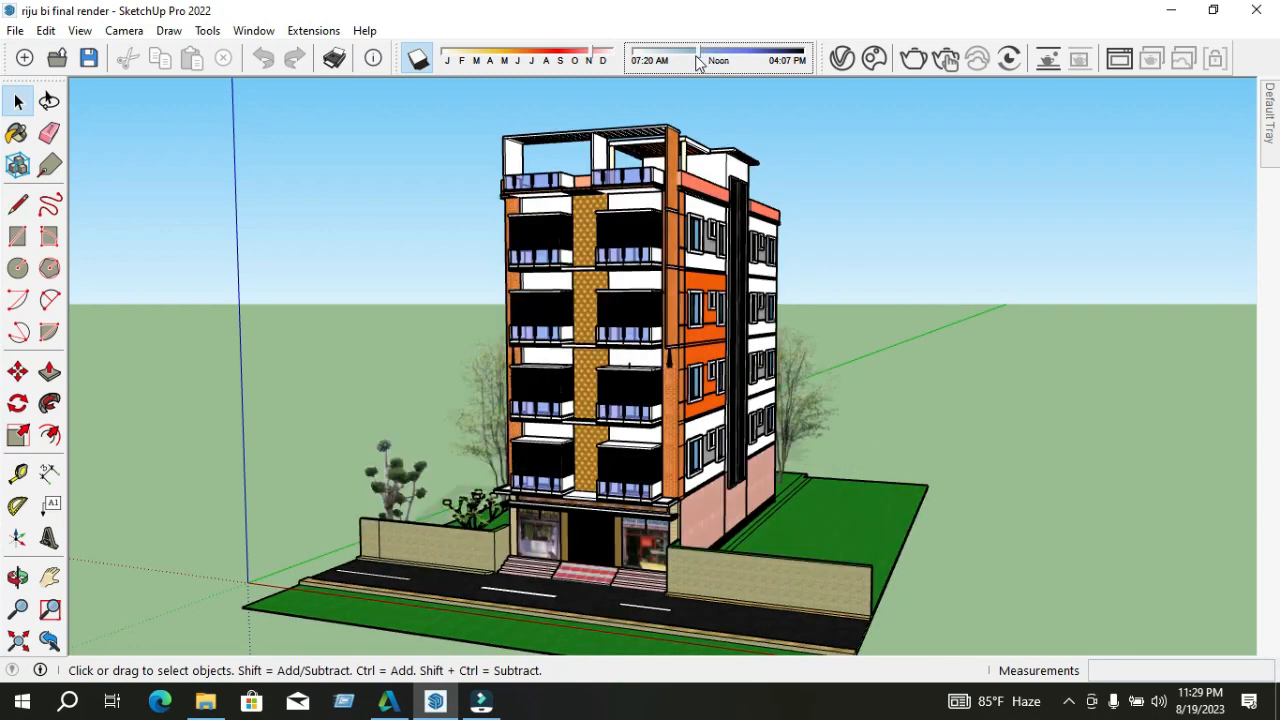
Float the large tool set to expose its camera tools and position the camera on the ground near the site's front corner
{"action": "scroll", "coordinate": [628, 308], "scroll_direction": "down", "scroll_amount": 2}
{"action": "scroll", "coordinate": [726, 461], "scroll_direction": "up", "scroll_amount": 1}
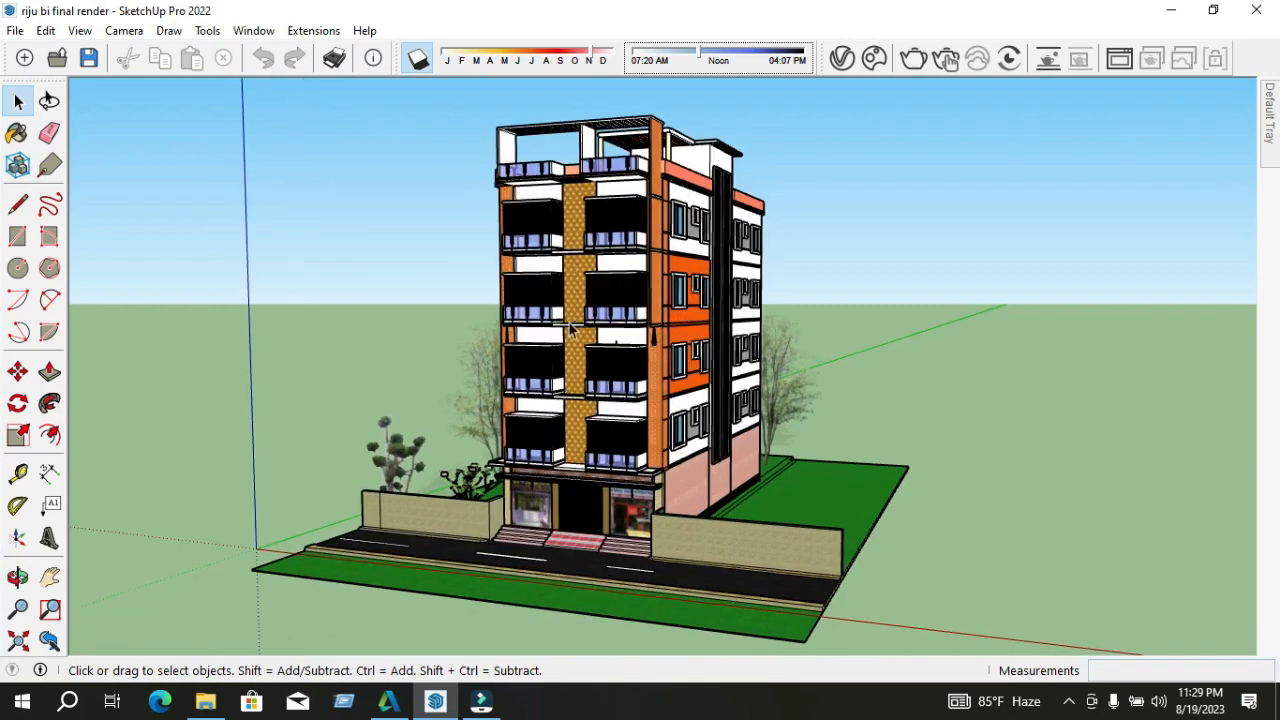
{"action": "scroll", "coordinate": [570, 328], "scroll_direction": "down", "scroll_amount": 5}
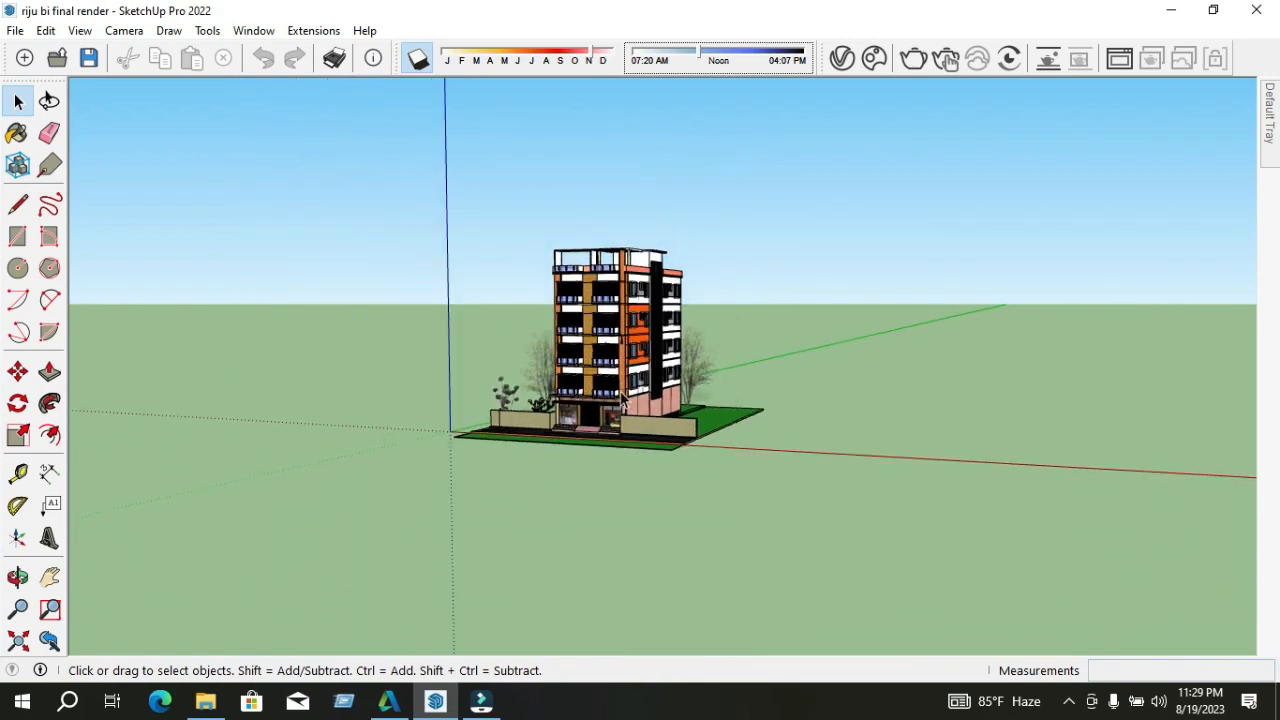
{"action": "scroll", "coordinate": [648, 497], "scroll_direction": "down", "scroll_amount": 3}
{"action": "scroll", "coordinate": [829, 429], "scroll_direction": "up", "scroll_amount": 1}
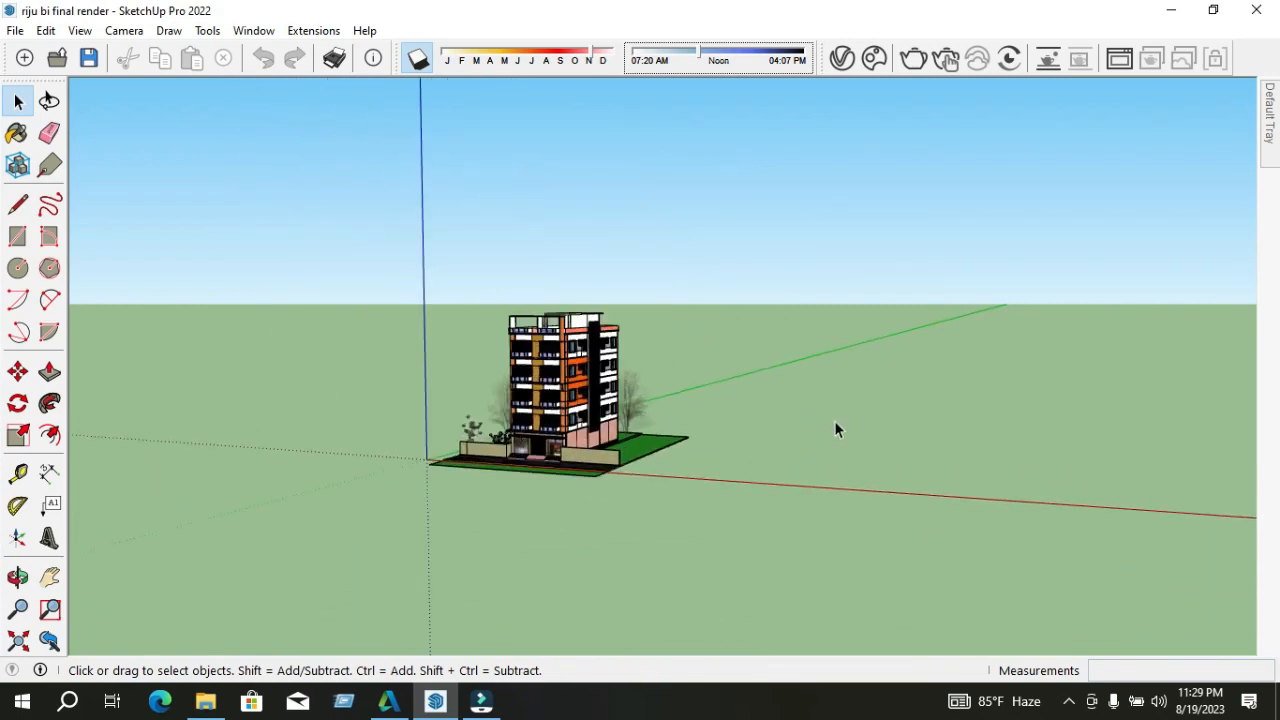
{"action": "scroll", "coordinate": [836, 428], "scroll_direction": "down", "scroll_amount": 1}
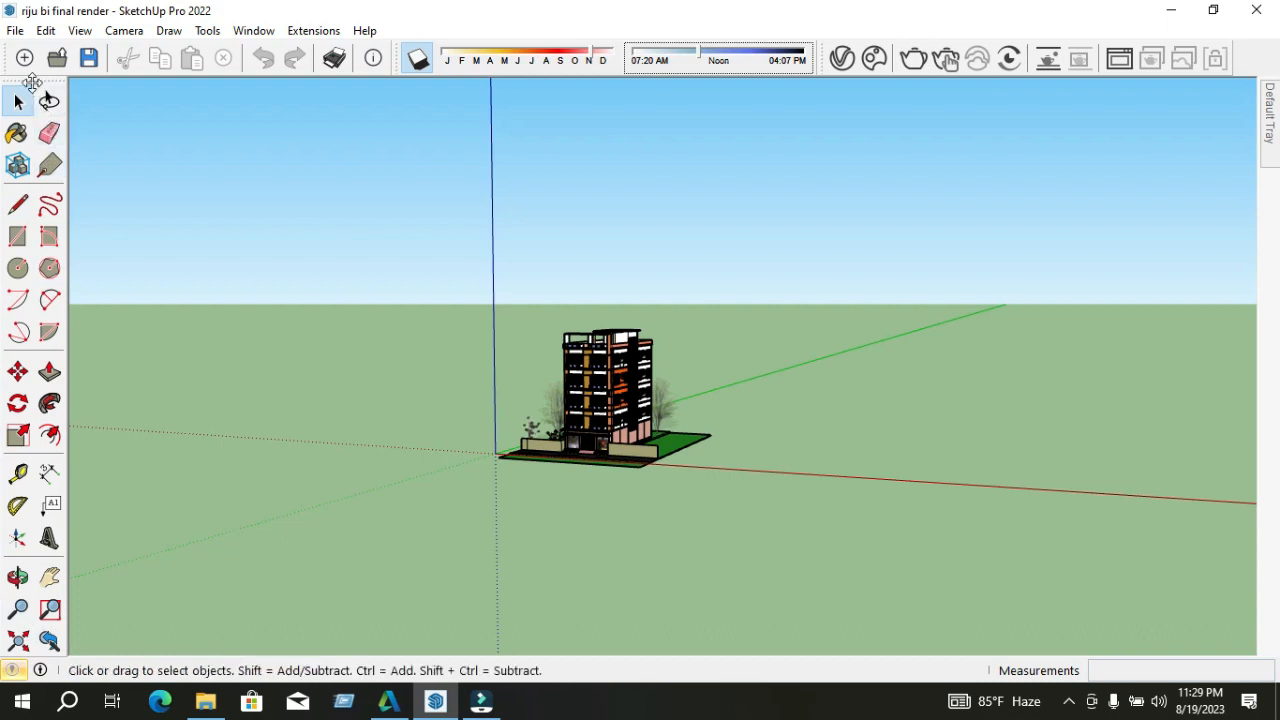
{"action": "left_click_drag", "start_coordinate": [32, 82], "coordinate": [28, 70]}
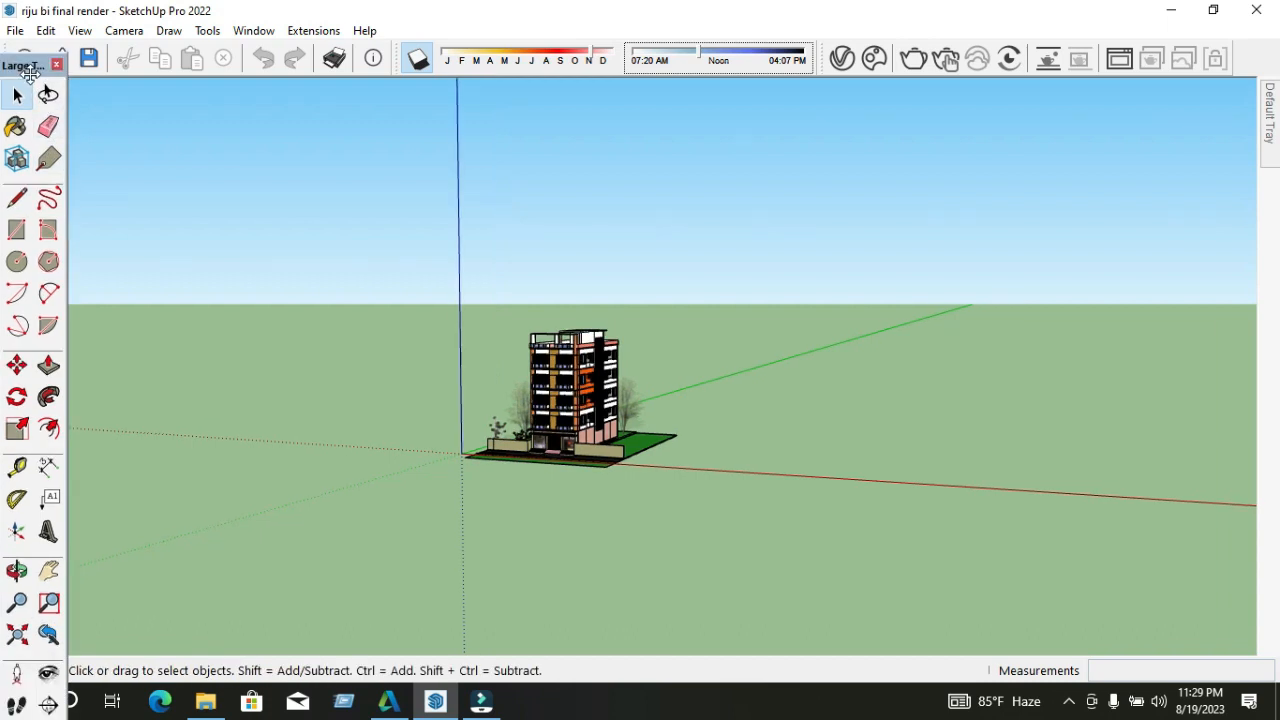
{"action": "left_click", "coordinate": [15, 678]}
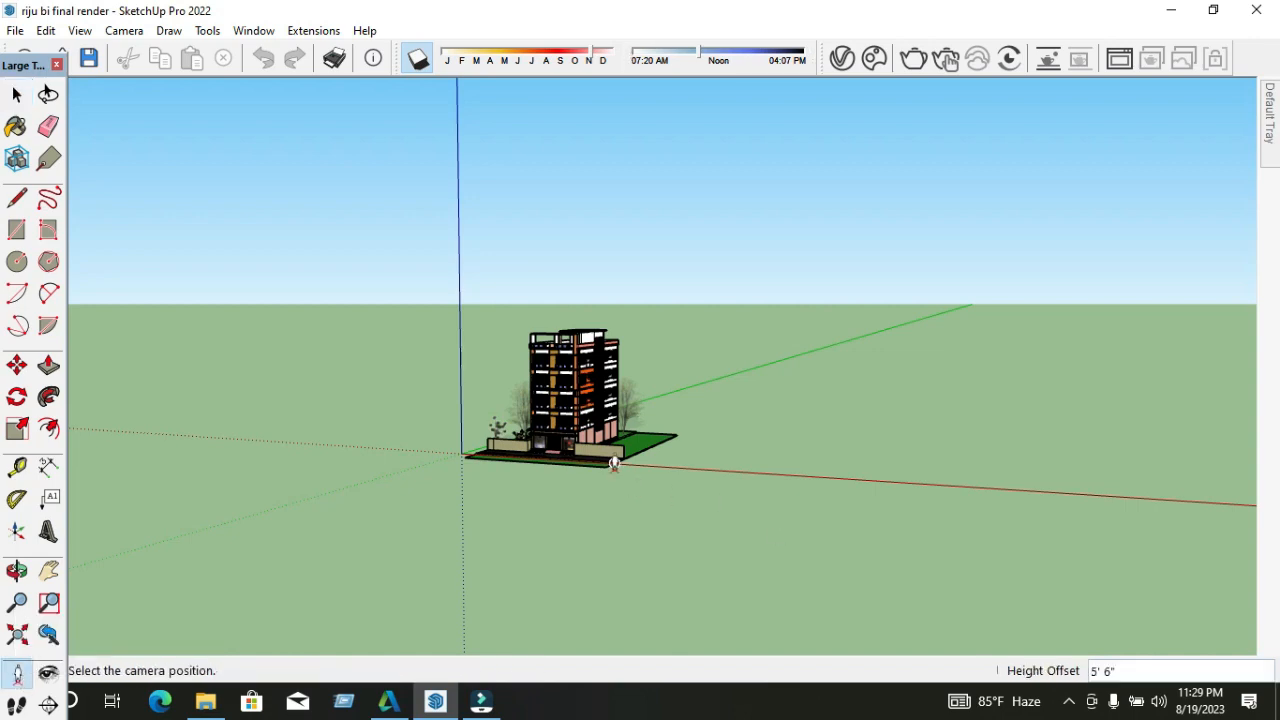
{"action": "left_click", "coordinate": [639, 466]}
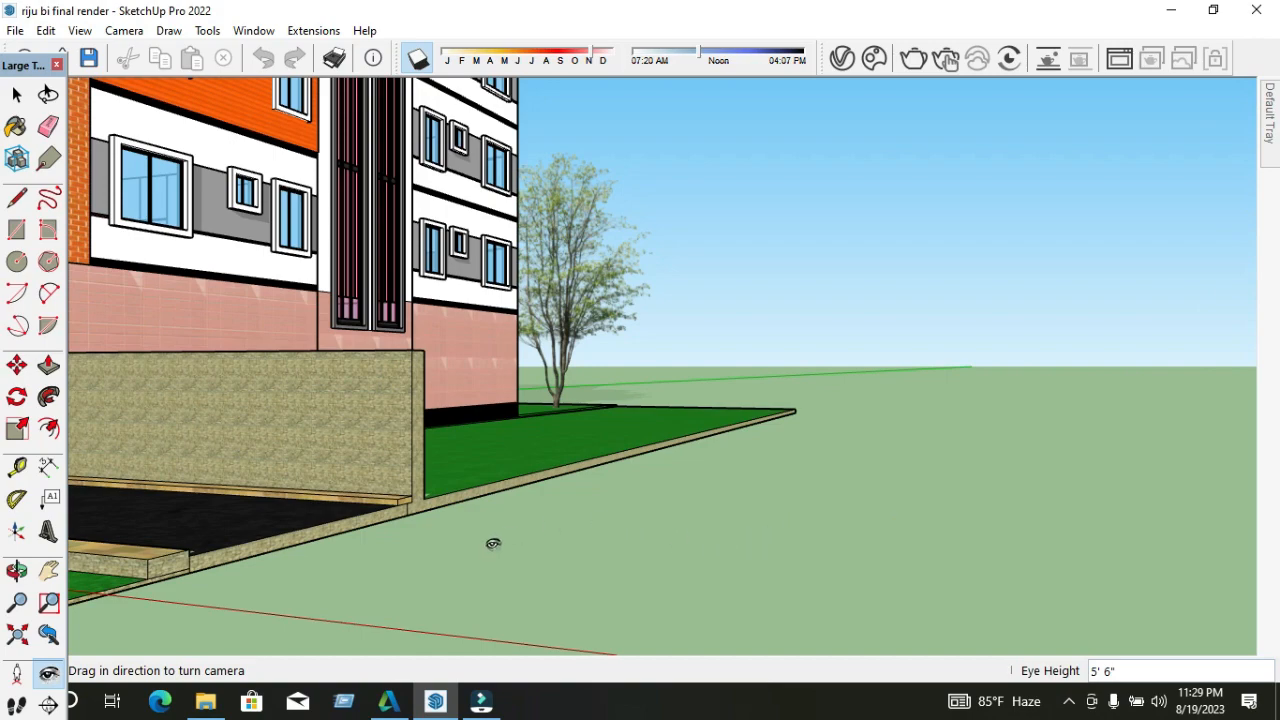
Pull the ground-level view back until the front facade, boundary walls and road are framed together
{"action": "left_click", "coordinate": [48, 570]}
{"action": "left_click_drag", "start_coordinate": [400, 460], "coordinate": [795, 470]}
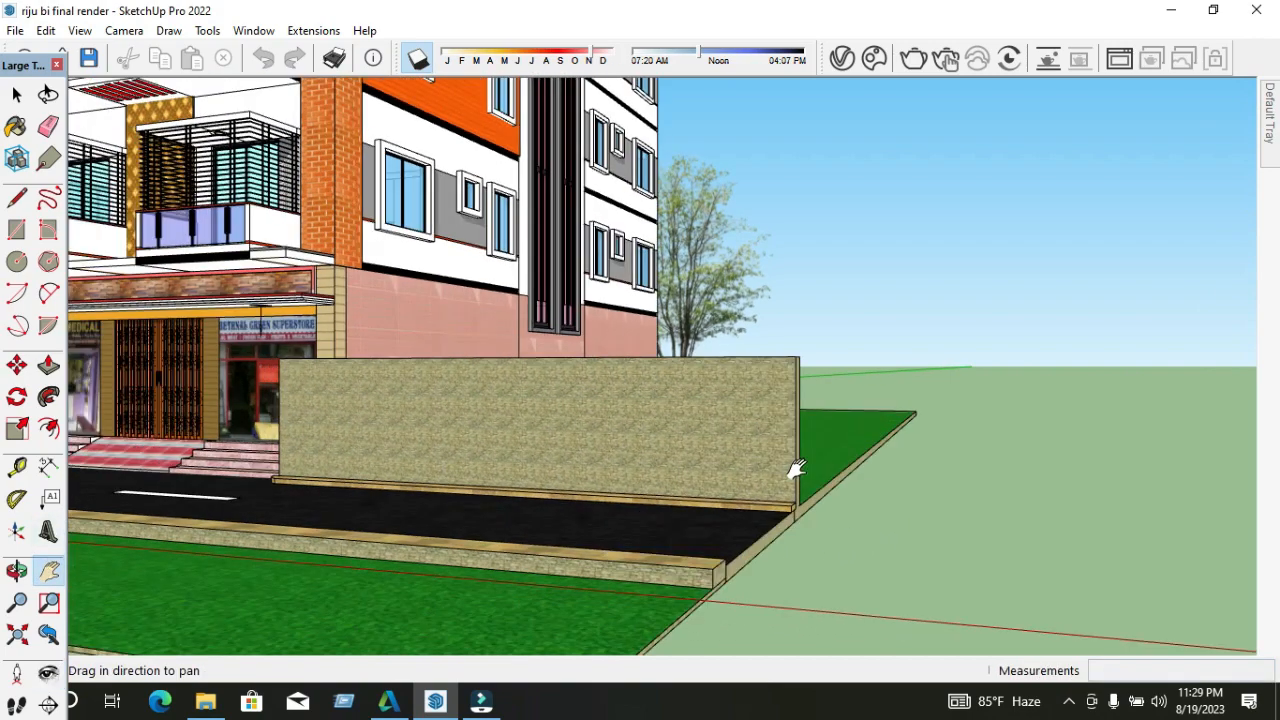
{"action": "left_click_drag", "start_coordinate": [566, 371], "coordinate": [691, 486]}
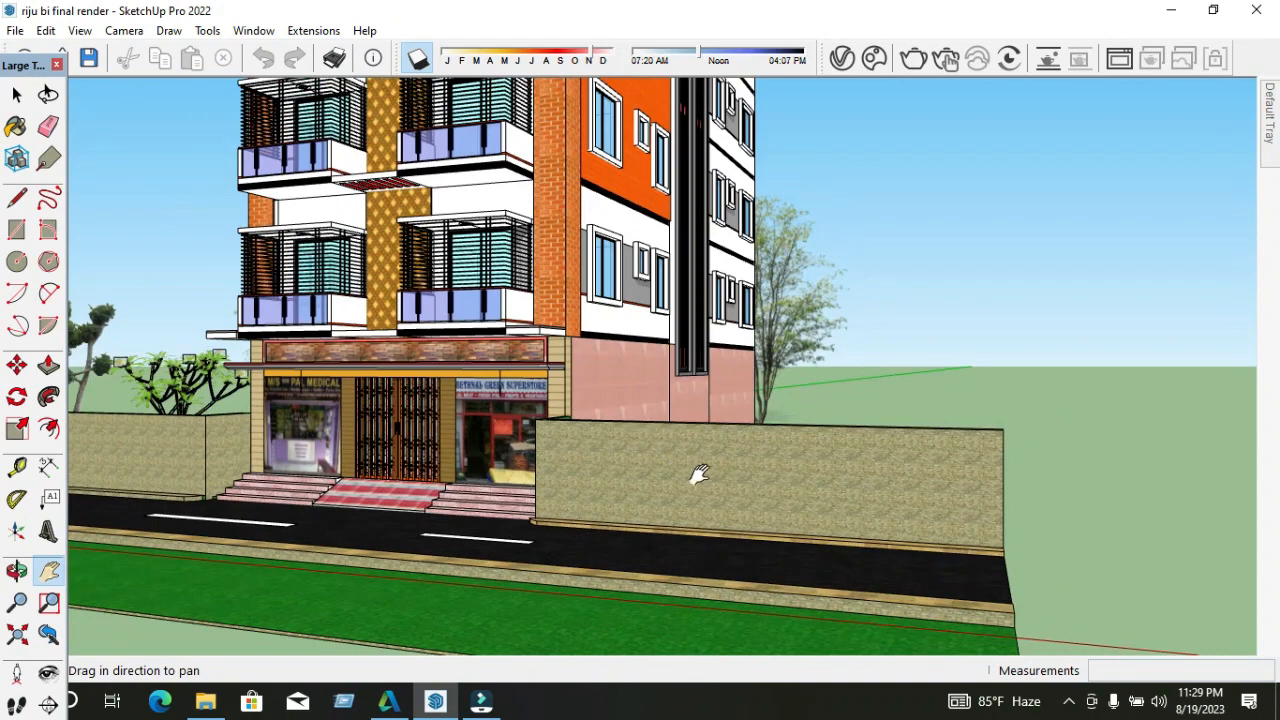
{"action": "scroll", "coordinate": [698, 475], "scroll_direction": "down", "scroll_amount": 5}
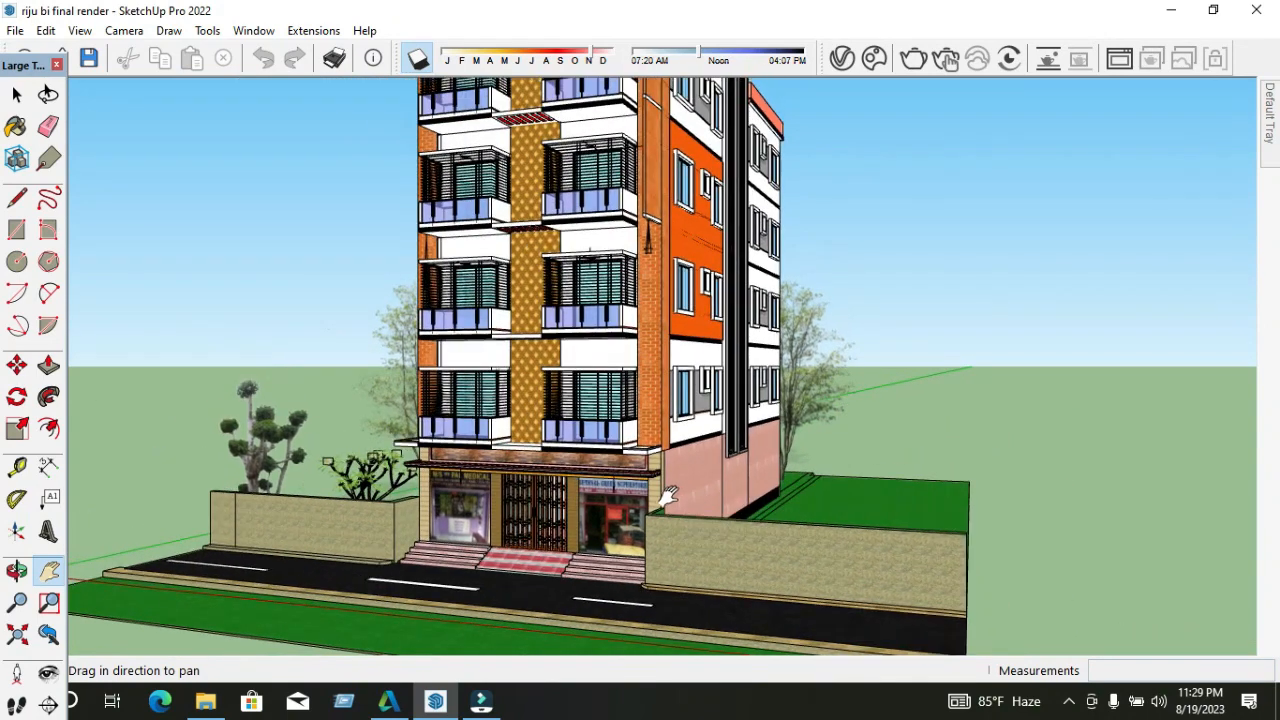
{"action": "scroll", "coordinate": [668, 495], "scroll_direction": "down", "scroll_amount": 2}
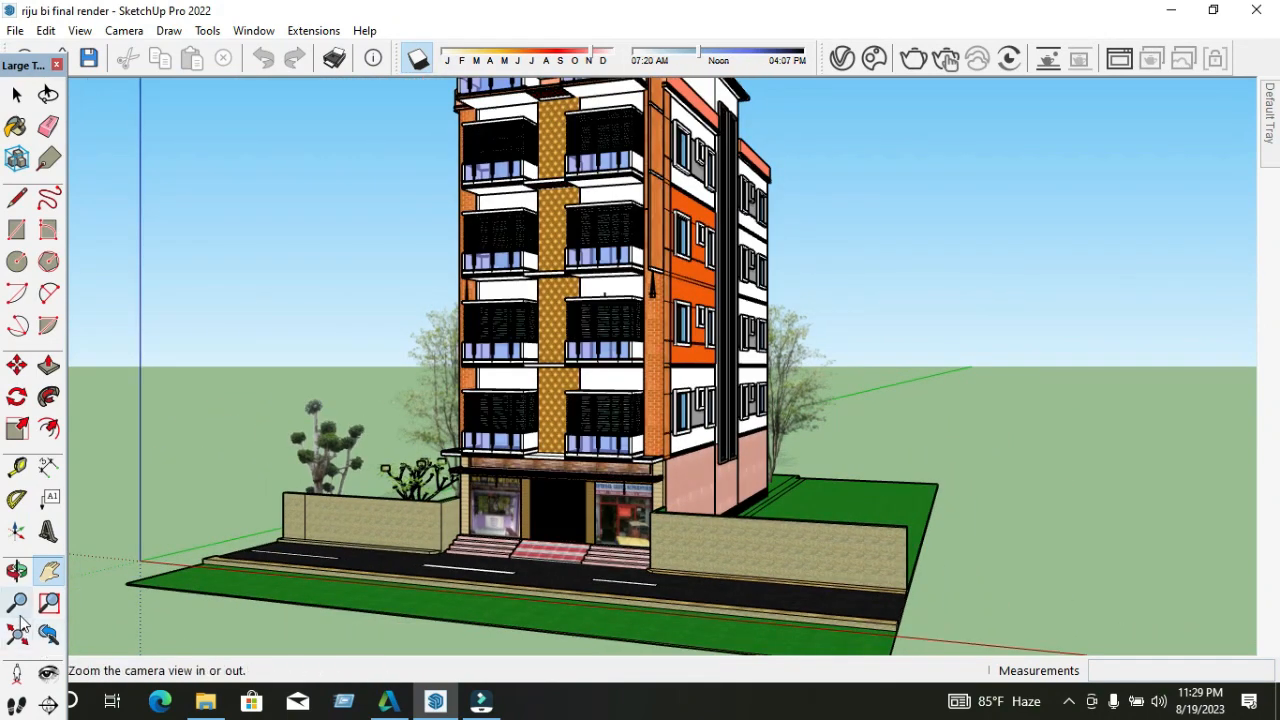
Zoom out until the whole building including the roof pergola fits, and centre it in the view
{"action": "left_click", "coordinate": [17, 601]}
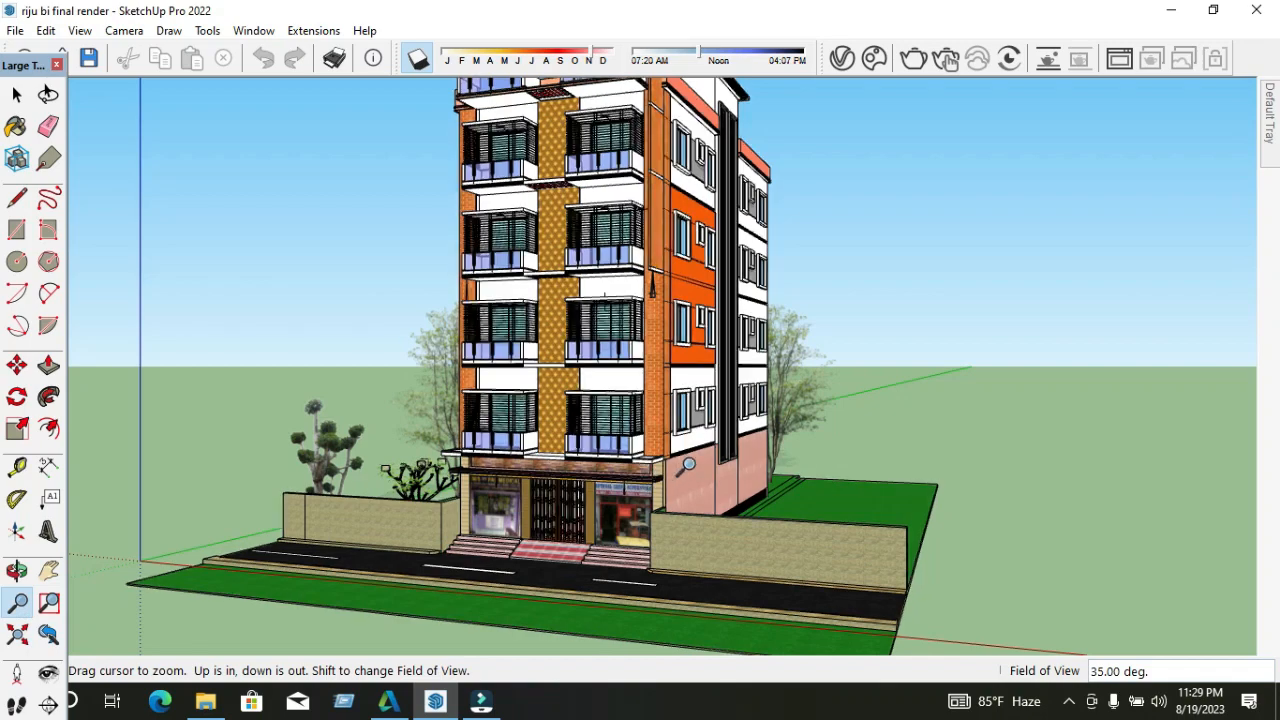
{"action": "scroll", "coordinate": [688, 465], "scroll_direction": "up", "scroll_amount": 1}
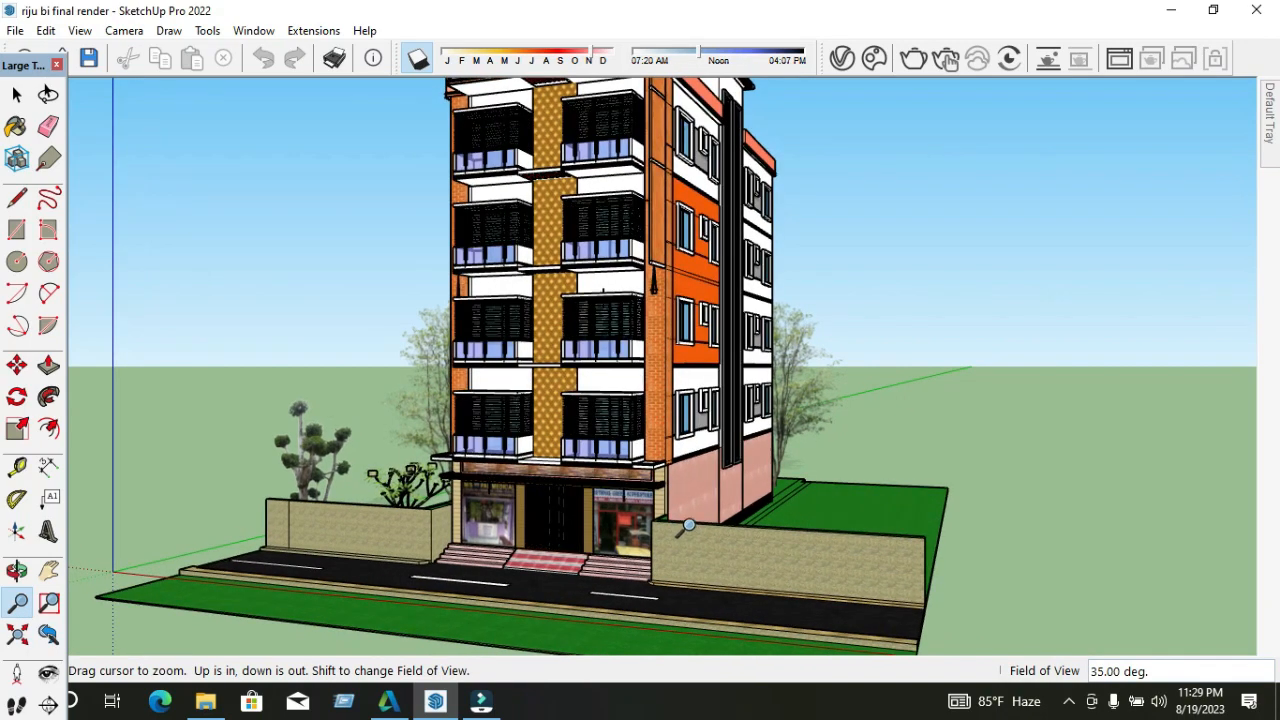
{"action": "scroll", "coordinate": [688, 524], "scroll_direction": "down", "scroll_amount": 4}
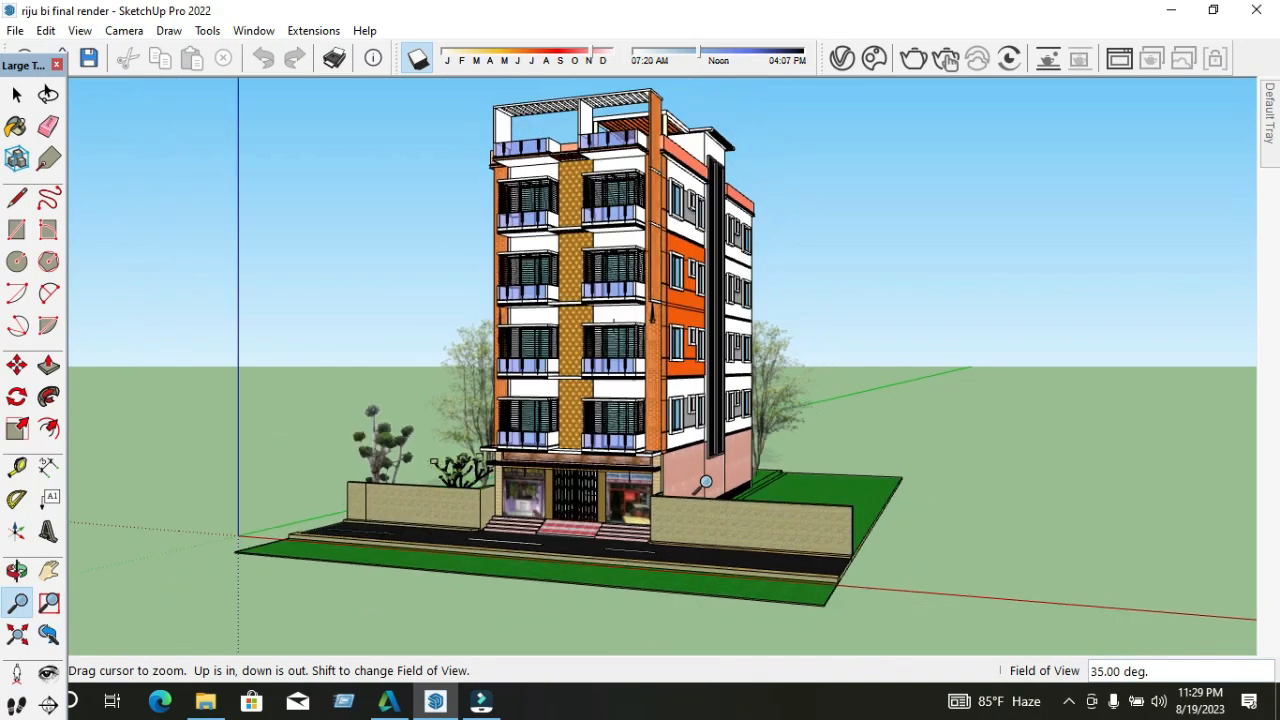
{"action": "left_click_drag", "start_coordinate": [705, 483], "coordinate": [687, 388]}
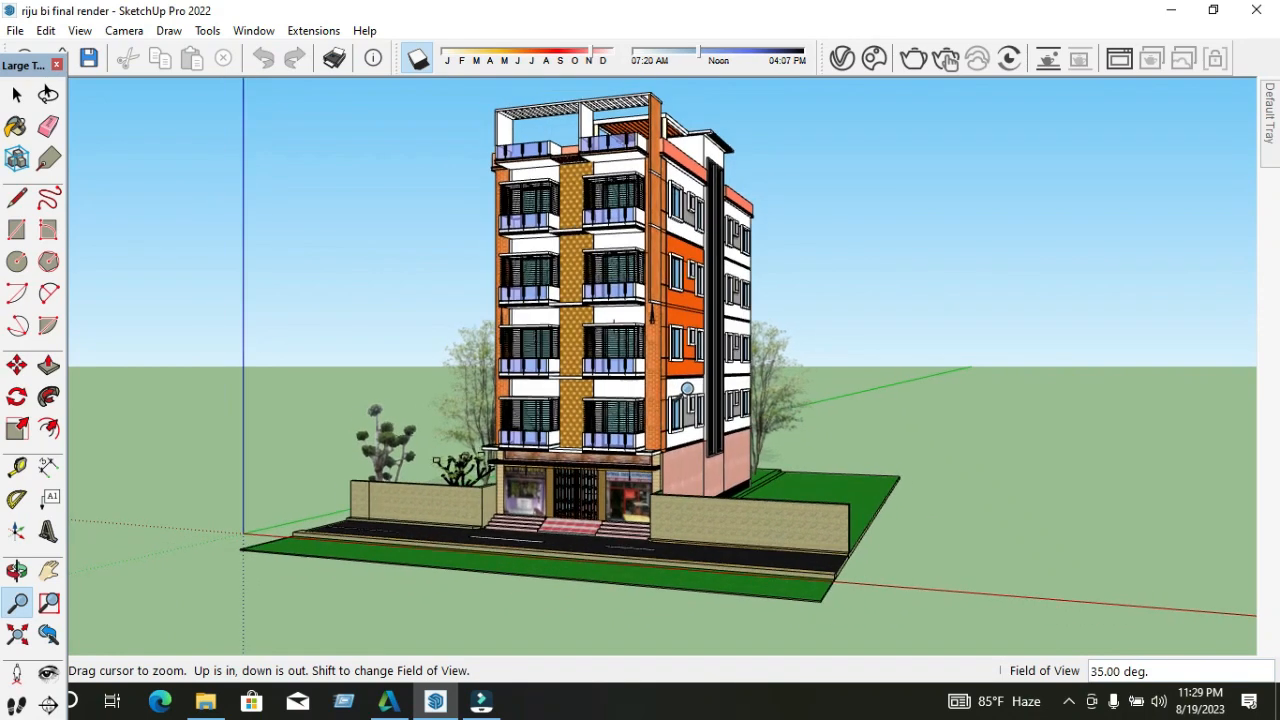
{"action": "left_click", "coordinate": [50, 572]}
{"action": "left_click_drag", "start_coordinate": [625, 380], "coordinate": [627, 400]}
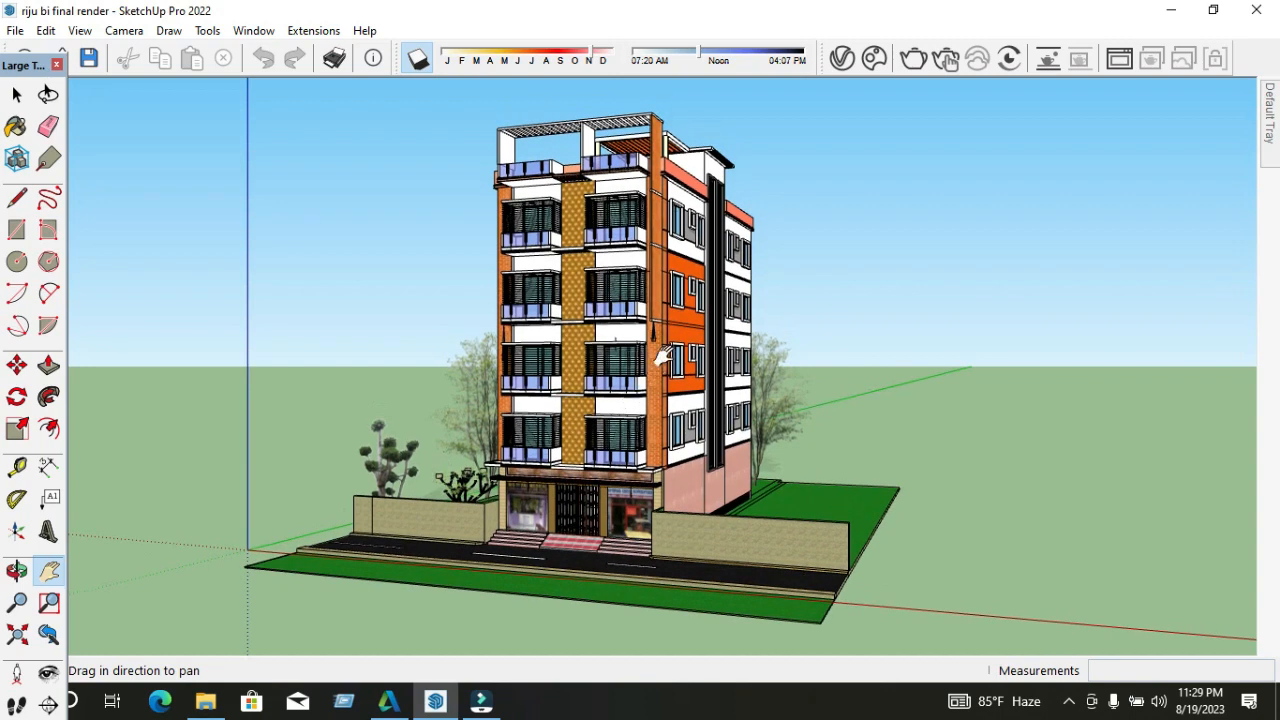
{"action": "left_click_drag", "start_coordinate": [662, 356], "coordinate": [652, 372]}
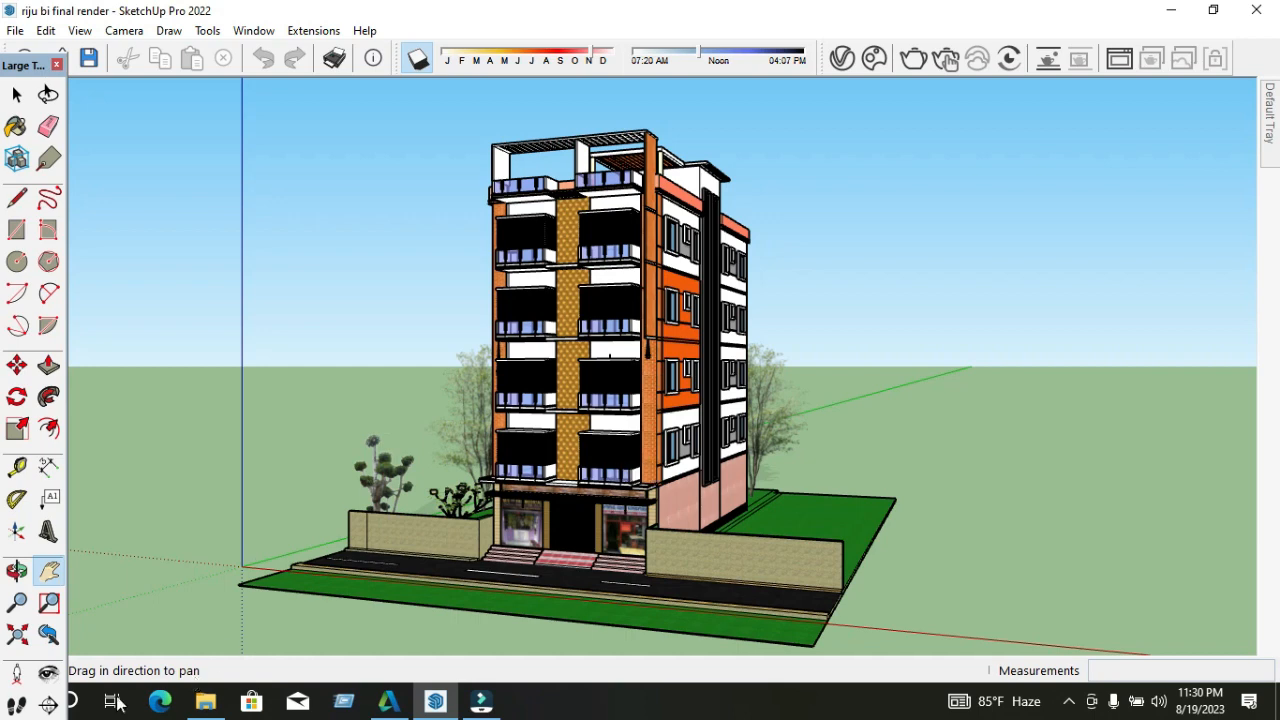
Walk the camera slightly closer to the building and recentre the facade for the render view
{"action": "left_click", "coordinate": [16, 705]}
{"action": "left_click_drag", "start_coordinate": [628, 490], "coordinate": [663, 511]}
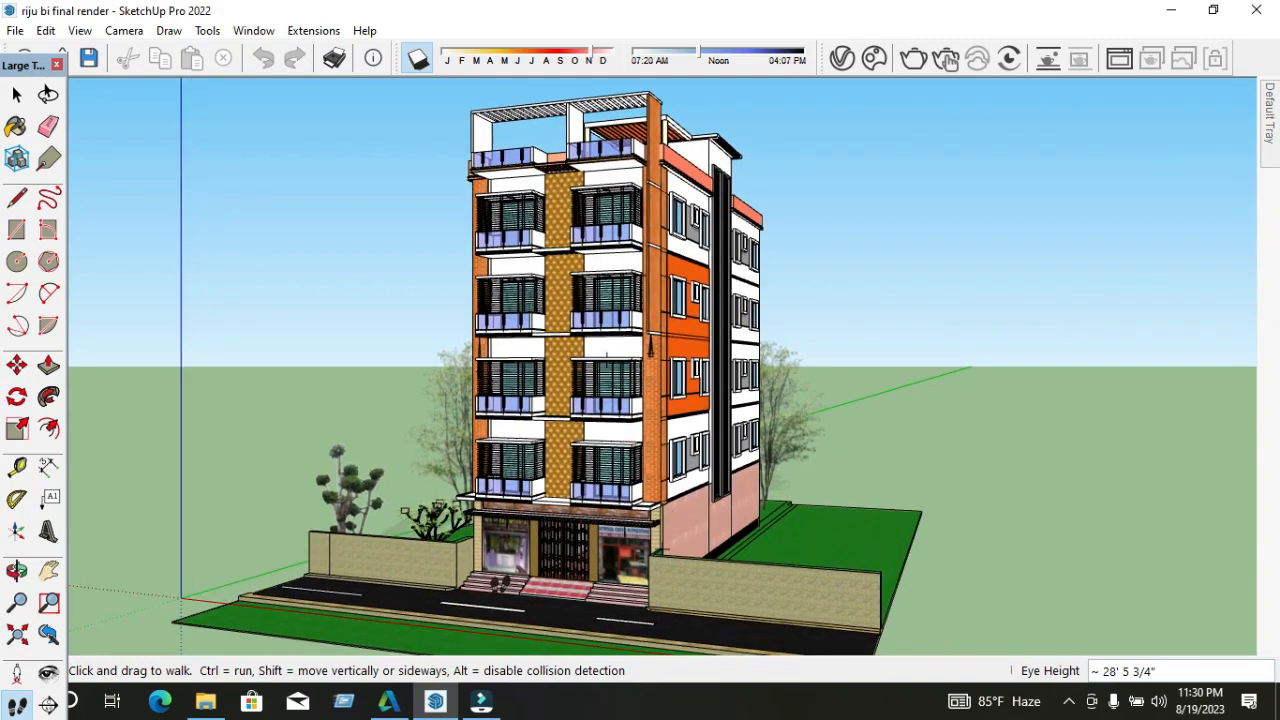
{"action": "left_click", "coordinate": [49, 570]}
{"action": "left_click_drag", "start_coordinate": [700, 542], "coordinate": [703, 543]}
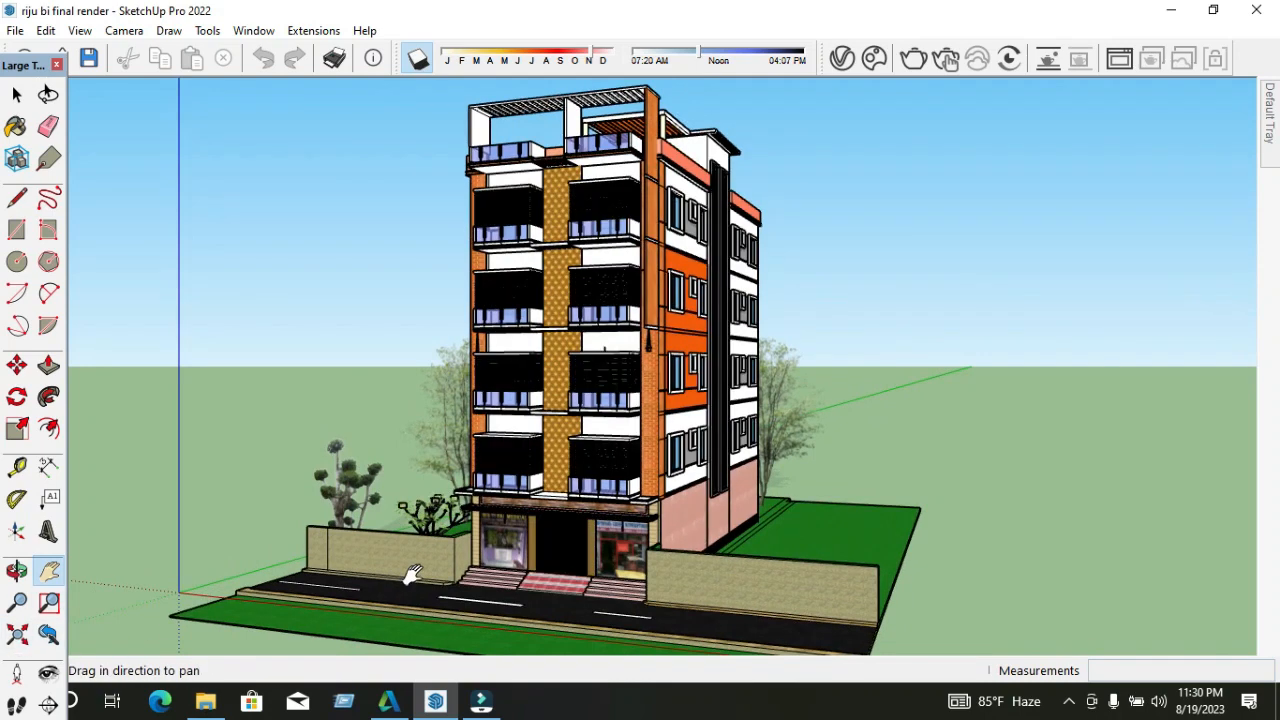
{"action": "left_click_drag", "start_coordinate": [578, 555], "coordinate": [594, 558]}
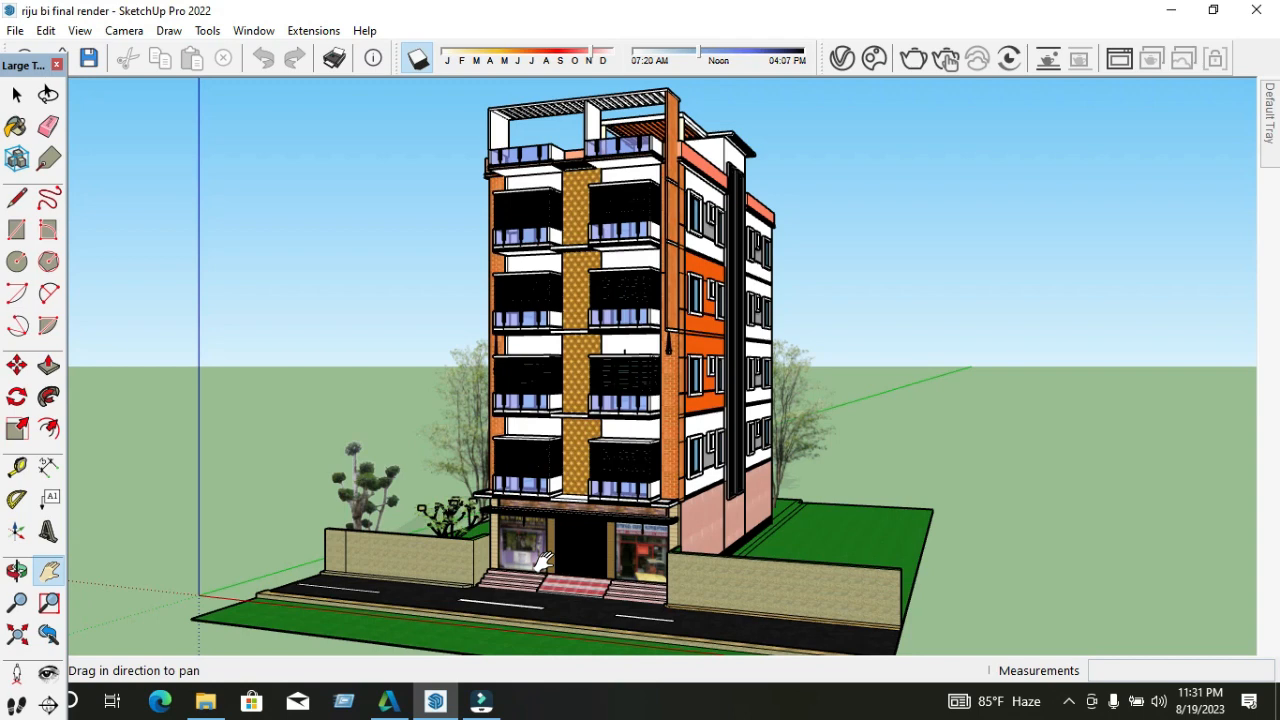
Open the V-Ray Asset Editor and display its render settings
{"action": "left_click", "coordinate": [843, 62]}
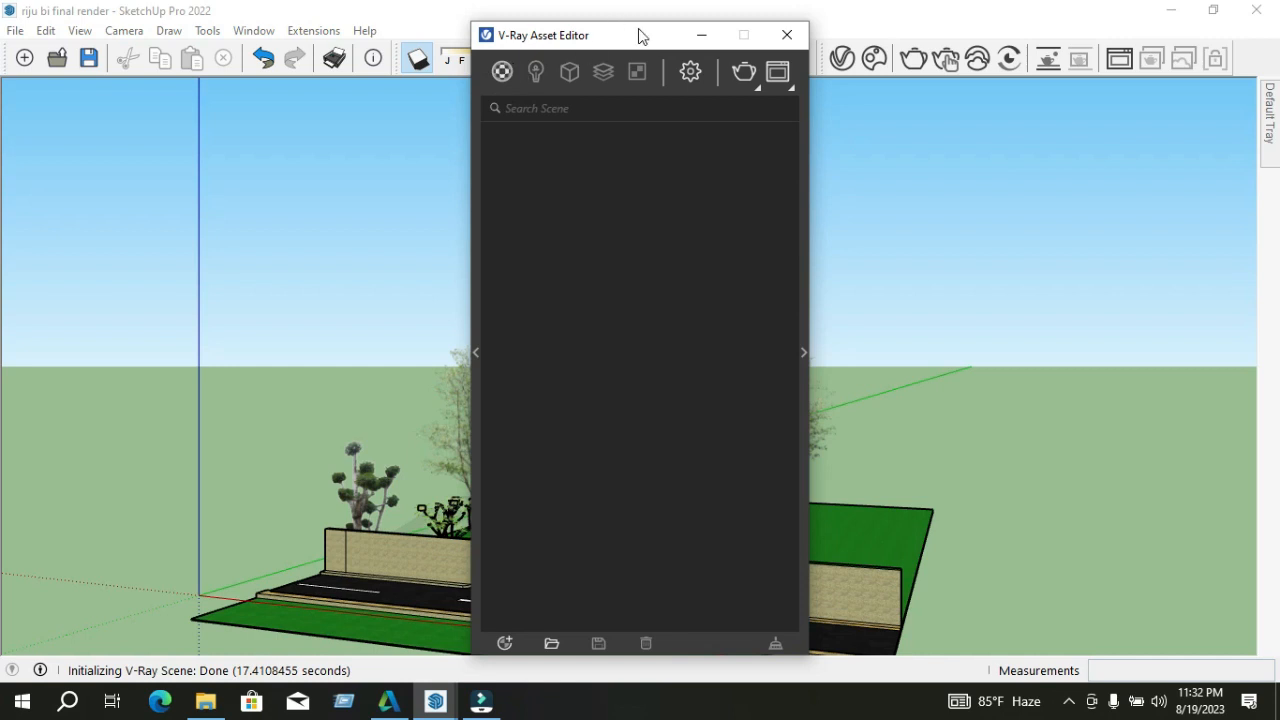
{"action": "left_click_drag", "start_coordinate": [642, 36], "coordinate": [563, 32]}
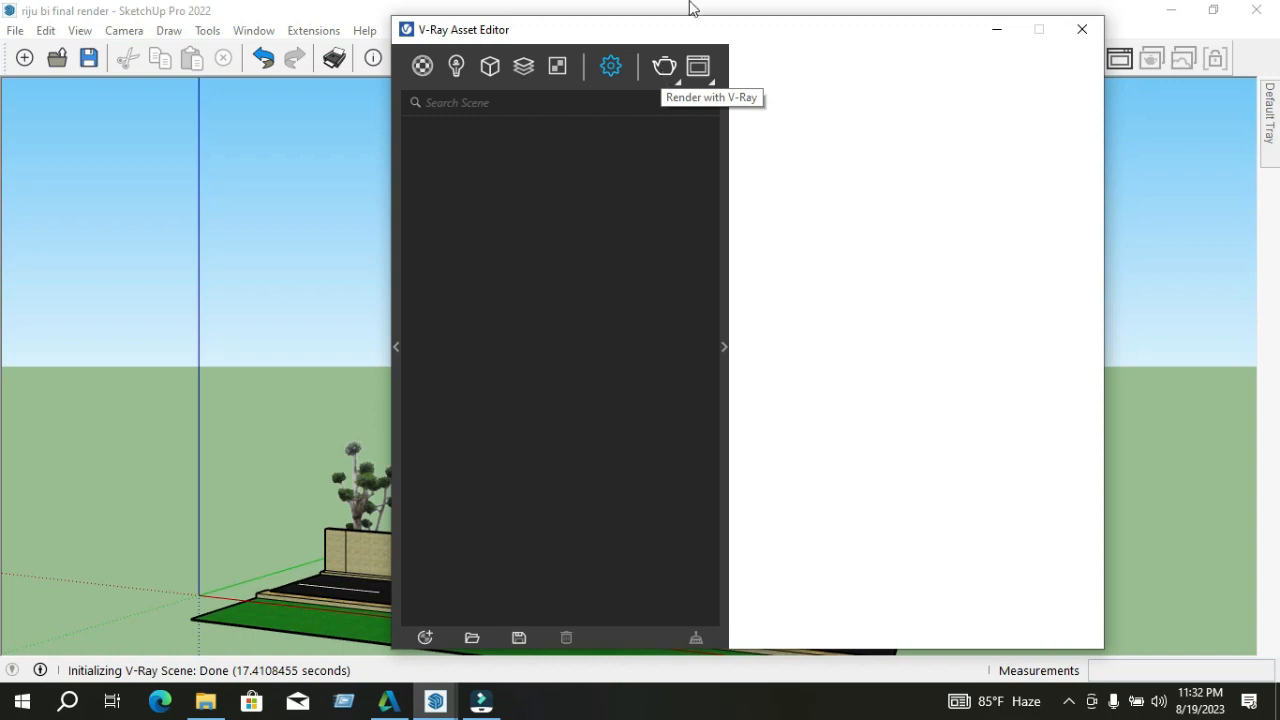
{"action": "left_click", "coordinate": [1079, 31]}
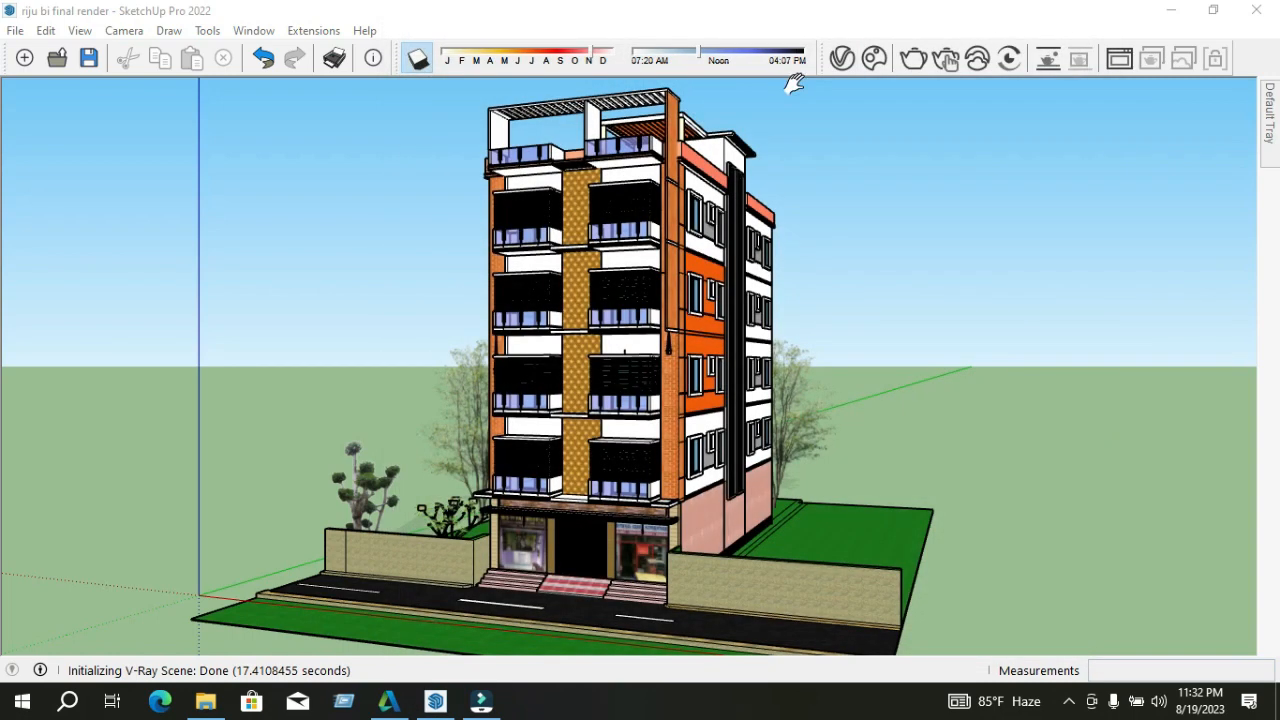
{"action": "mouse_move", "coordinate": [445, 706]}
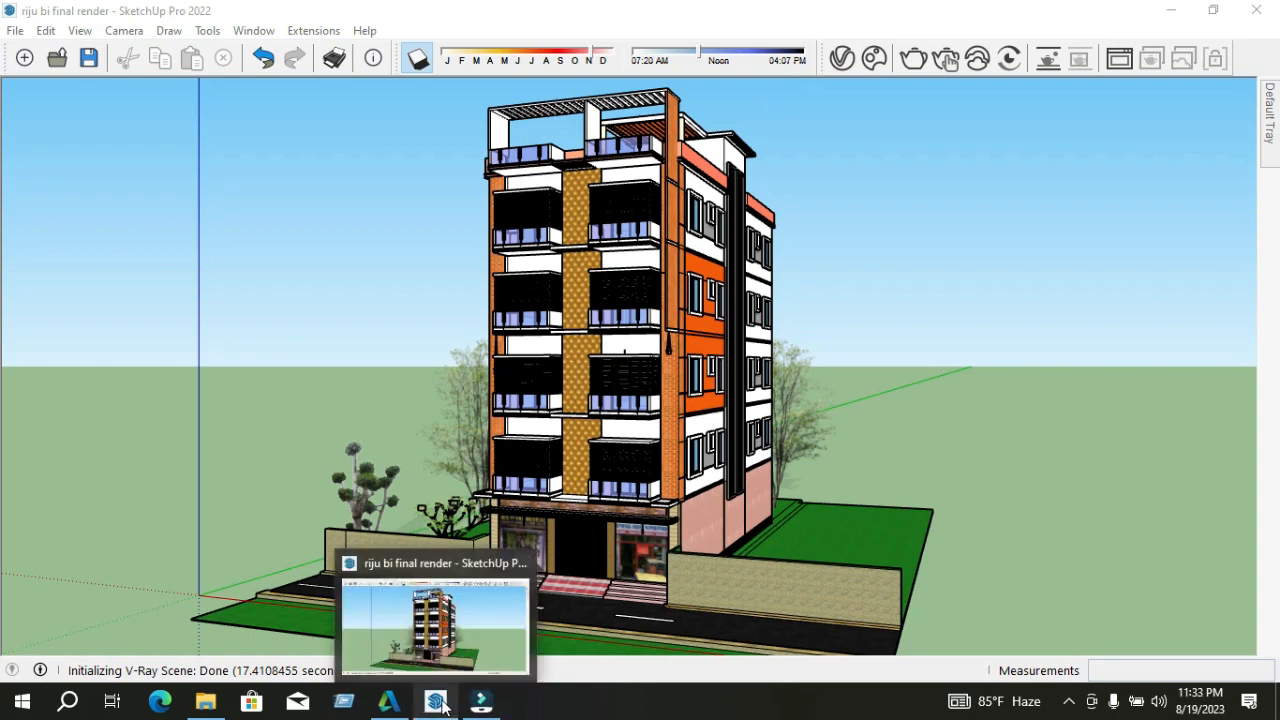
{"action": "left_click", "coordinate": [482, 618]}
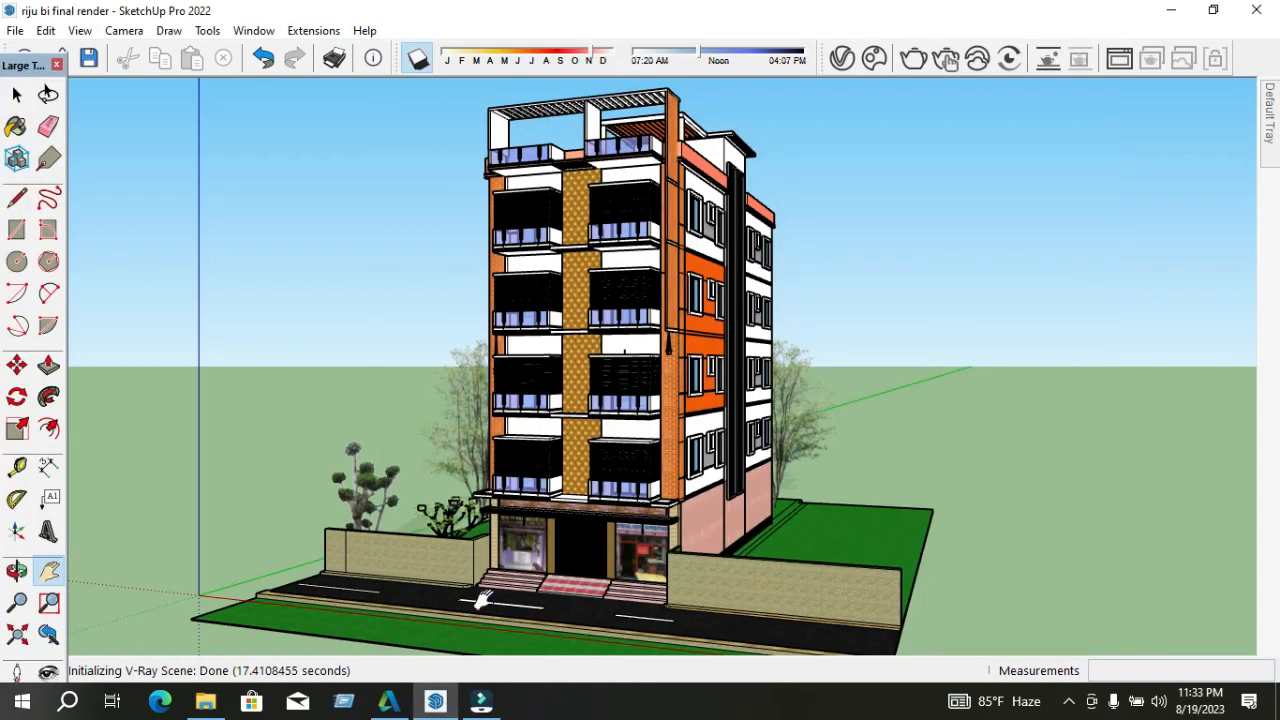
{"action": "mouse_move", "coordinate": [440, 706]}
{"action": "left_click", "coordinate": [449, 611]}
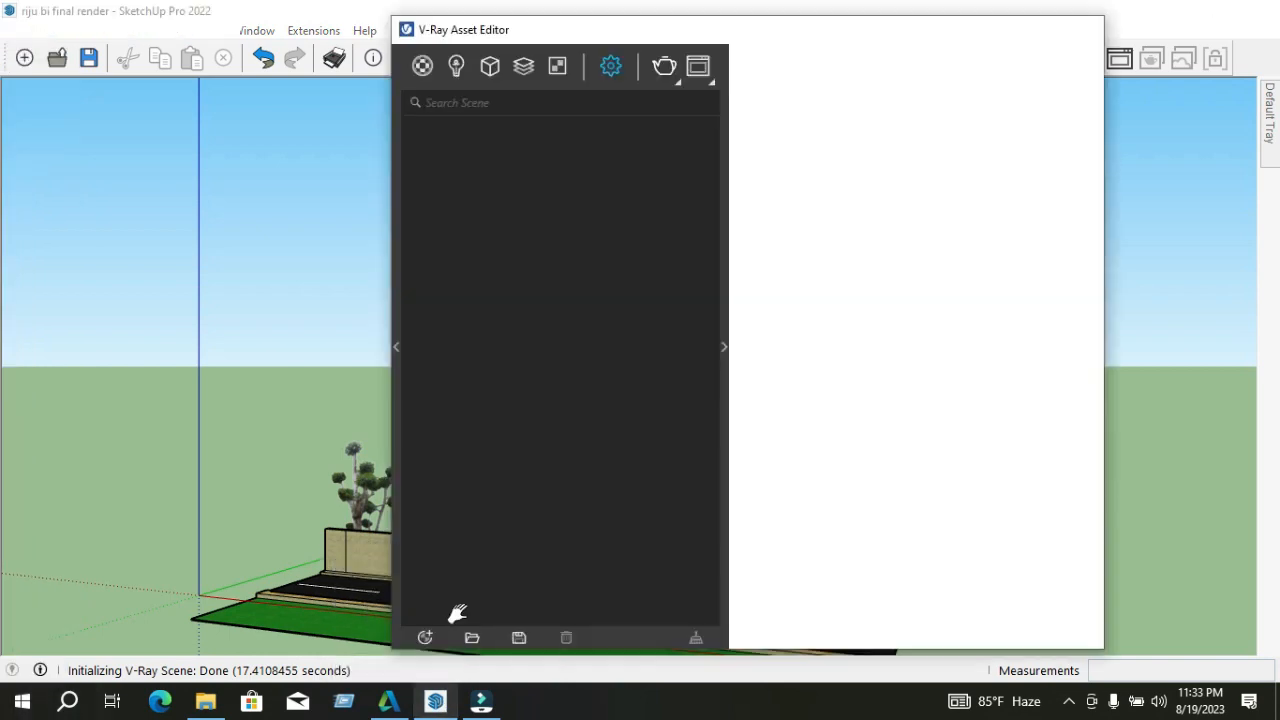
{"action": "left_click", "coordinate": [841, 58]}
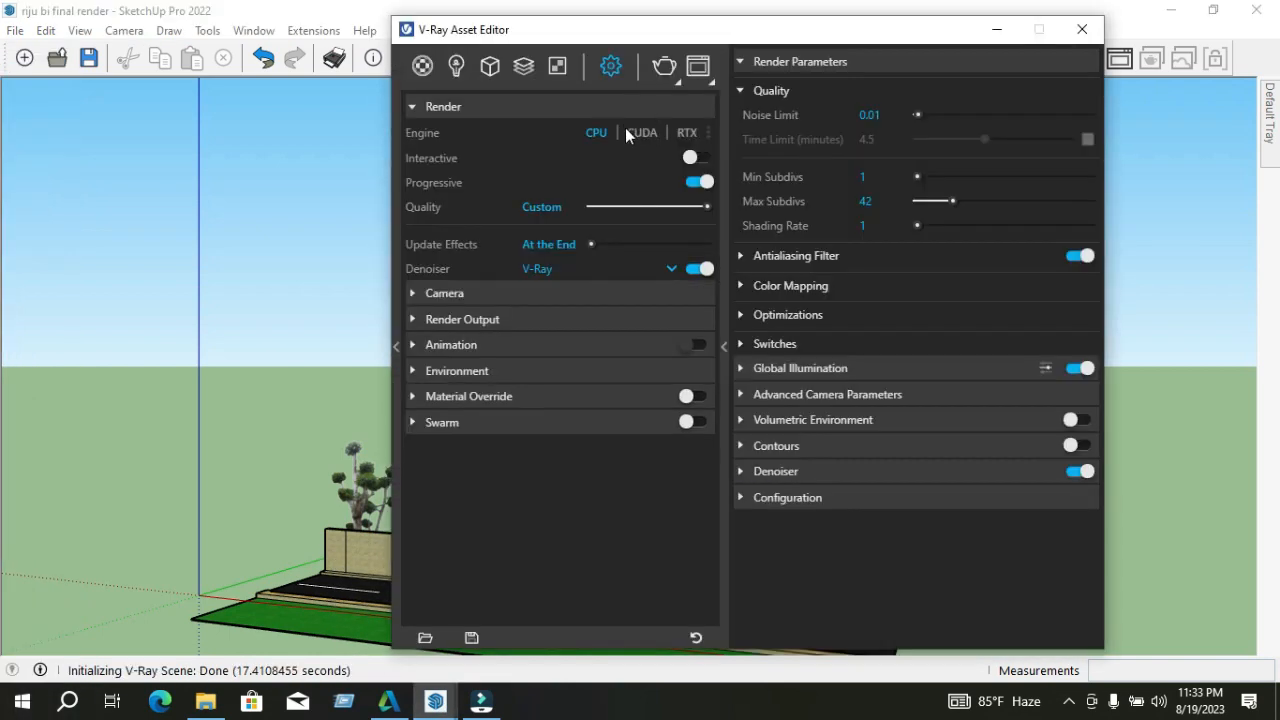
Examine the scene's V-Ray material list, previewing the 1_body and 0003_DeepPink materials
{"action": "left_click", "coordinate": [424, 65]}
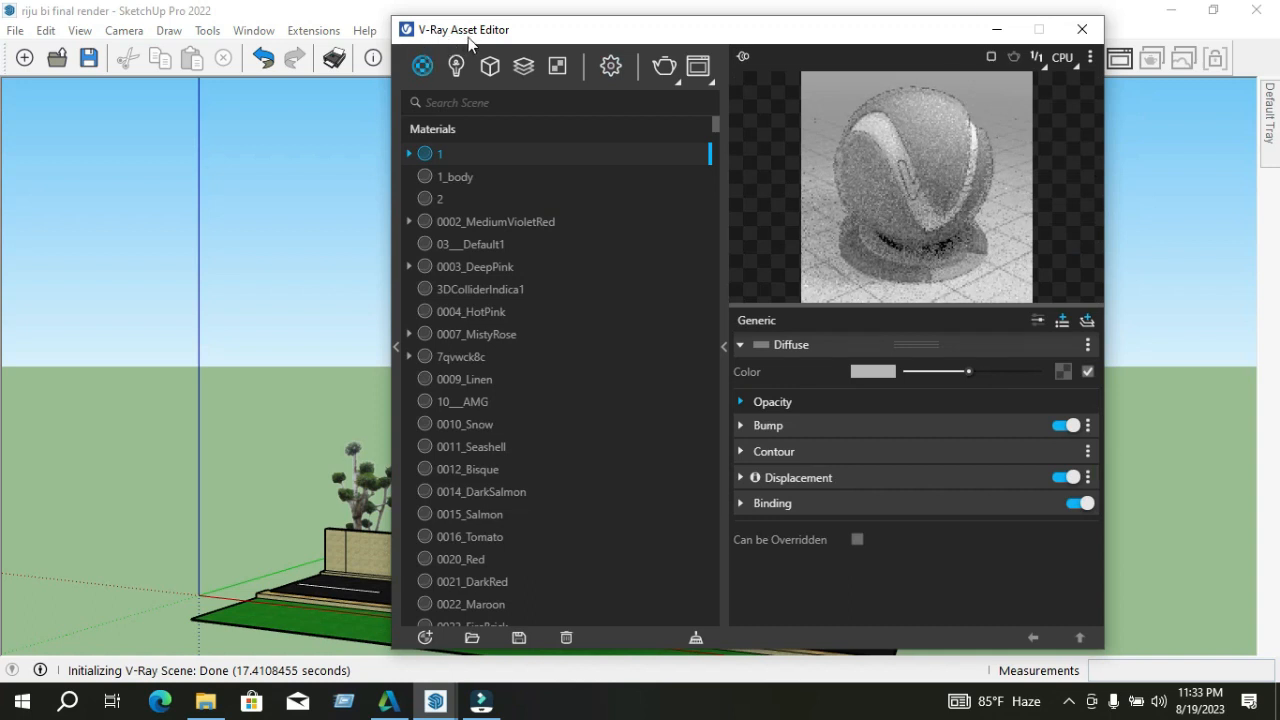
{"action": "left_click", "coordinate": [460, 176]}
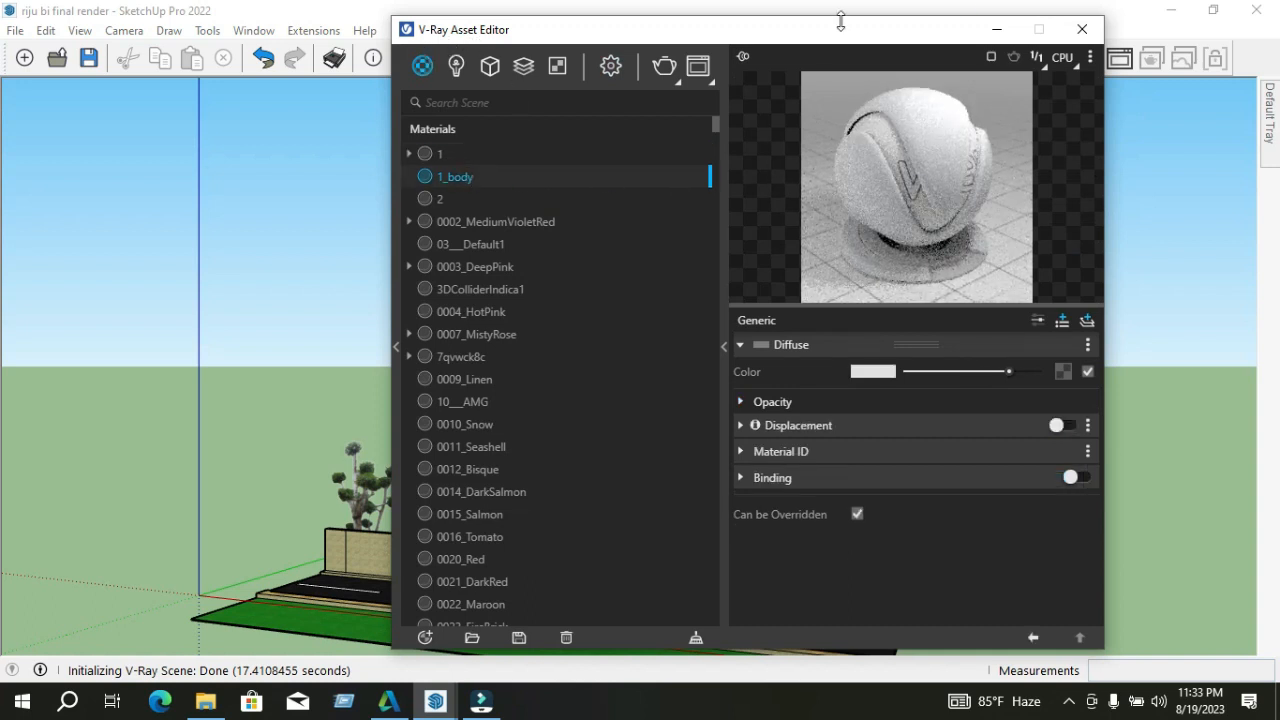
{"action": "left_click_drag", "start_coordinate": [843, 30], "coordinate": [632, 32]}
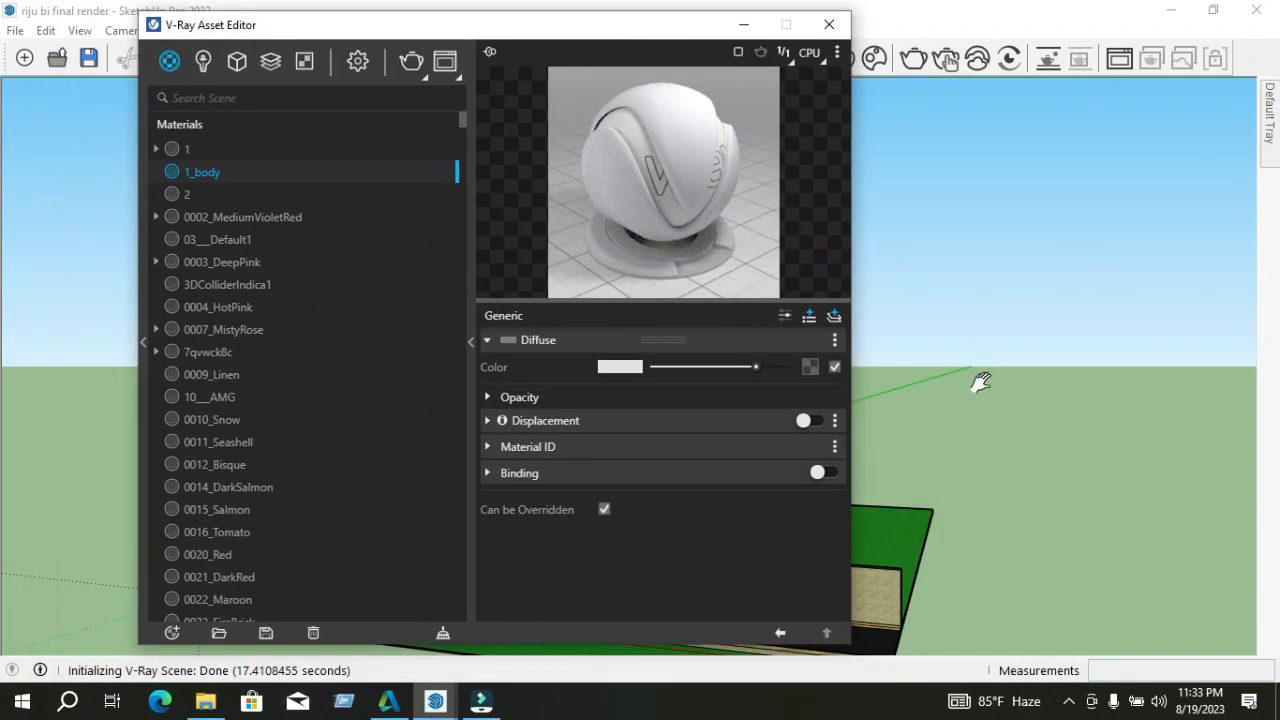
{"action": "left_click", "coordinate": [217, 261]}
{"action": "scroll", "coordinate": [218, 312], "scroll_direction": "down", "scroll_amount": 7}
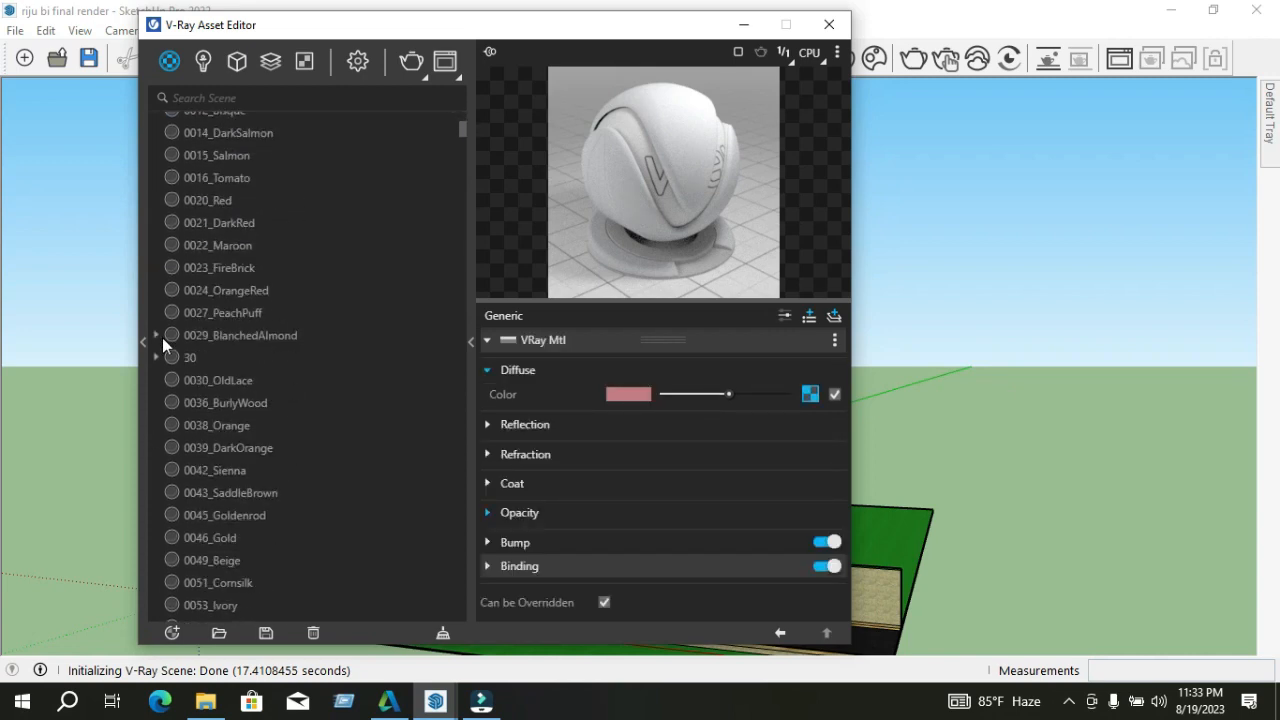
Expand the V-Ray material library, preview the 0027_PeachPuff material and request selection of the material's objects in the scene
{"action": "left_click", "coordinate": [141, 343]}
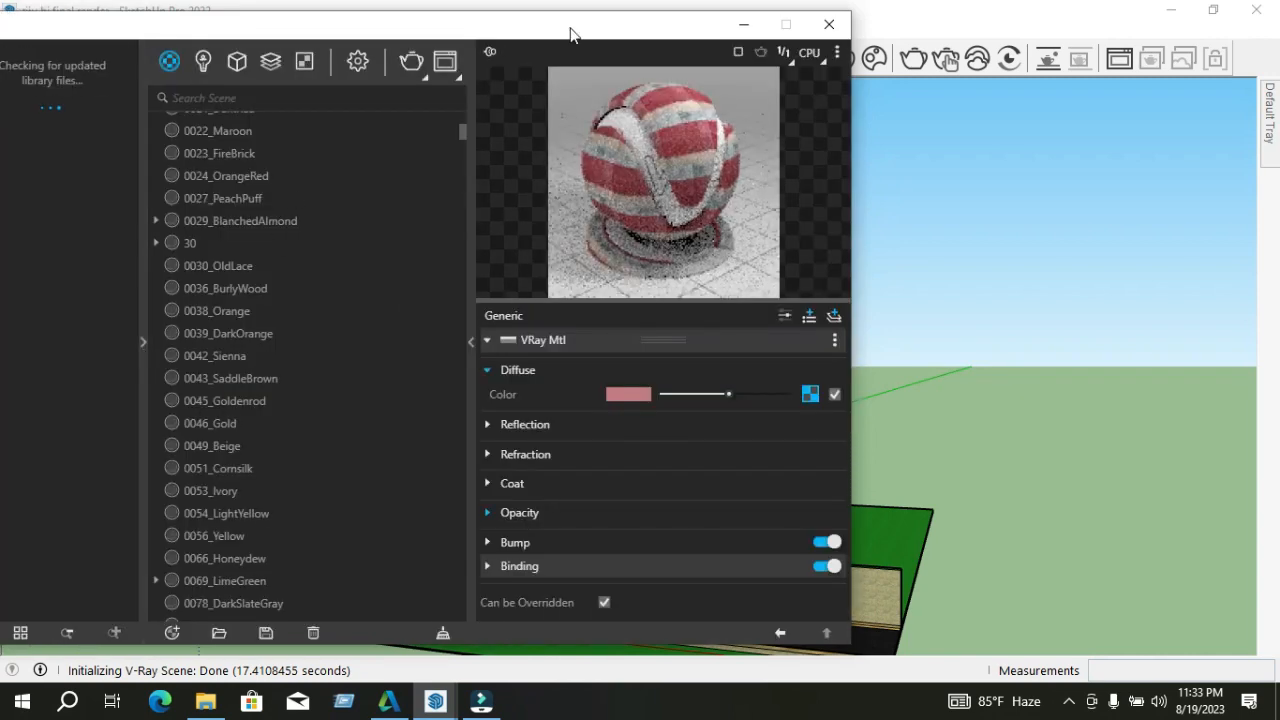
{"action": "left_click_drag", "start_coordinate": [571, 32], "coordinate": [873, 28]}
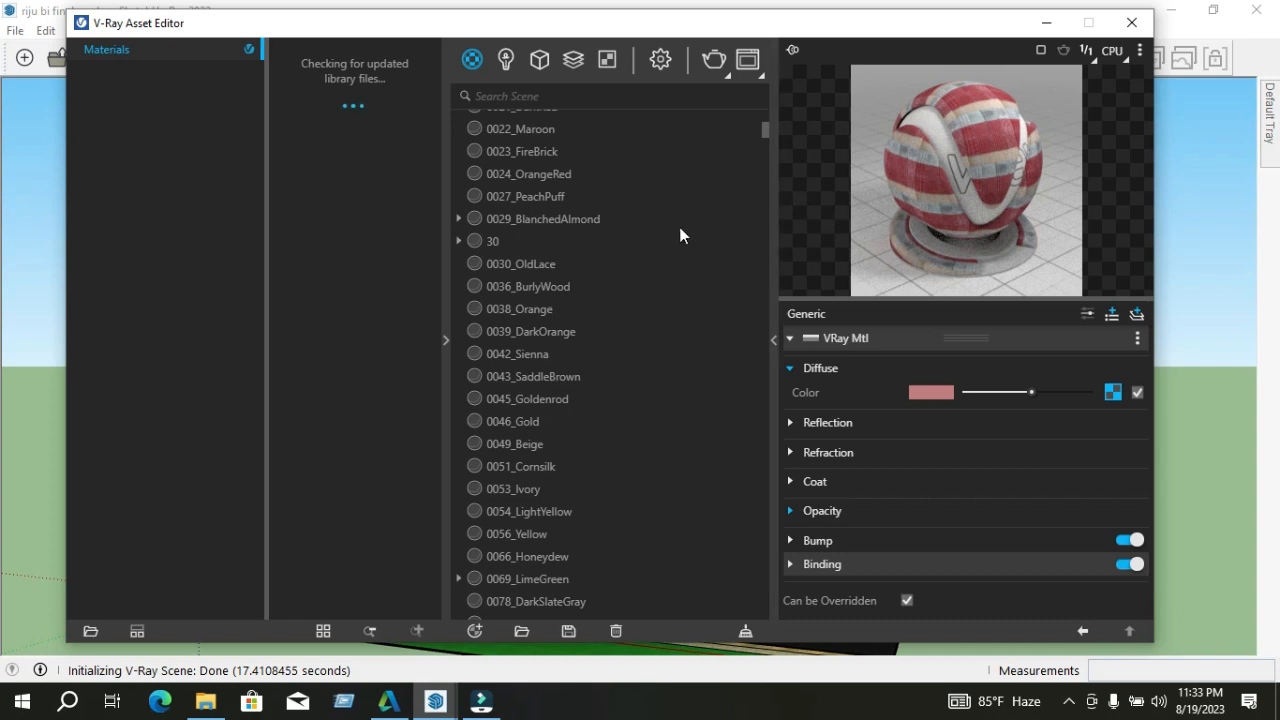
{"action": "left_click", "coordinate": [532, 188]}
{"action": "right_click", "coordinate": [535, 174]}
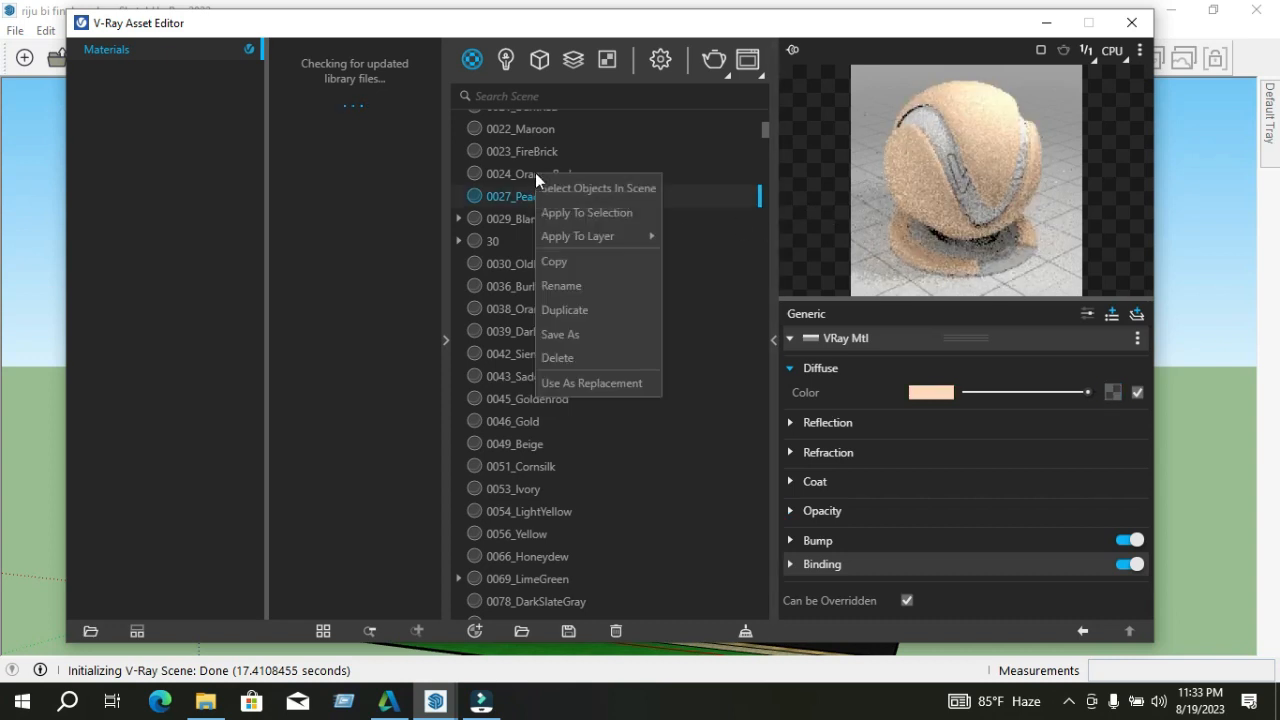
{"action": "left_click", "coordinate": [583, 182]}
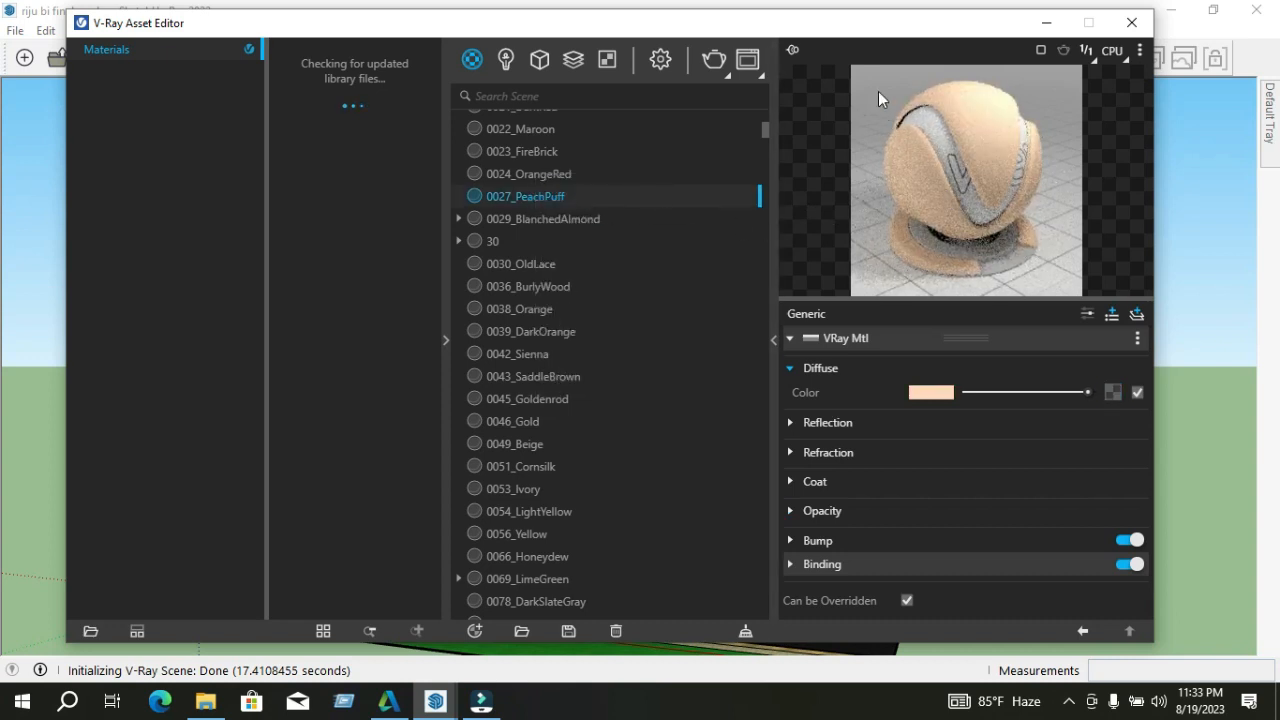
Pin the Default Tray open and fit the V-Ray Asset Editor beside it with its material library collapsed
{"action": "left_click_drag", "start_coordinate": [891, 29], "coordinate": [822, 33]}
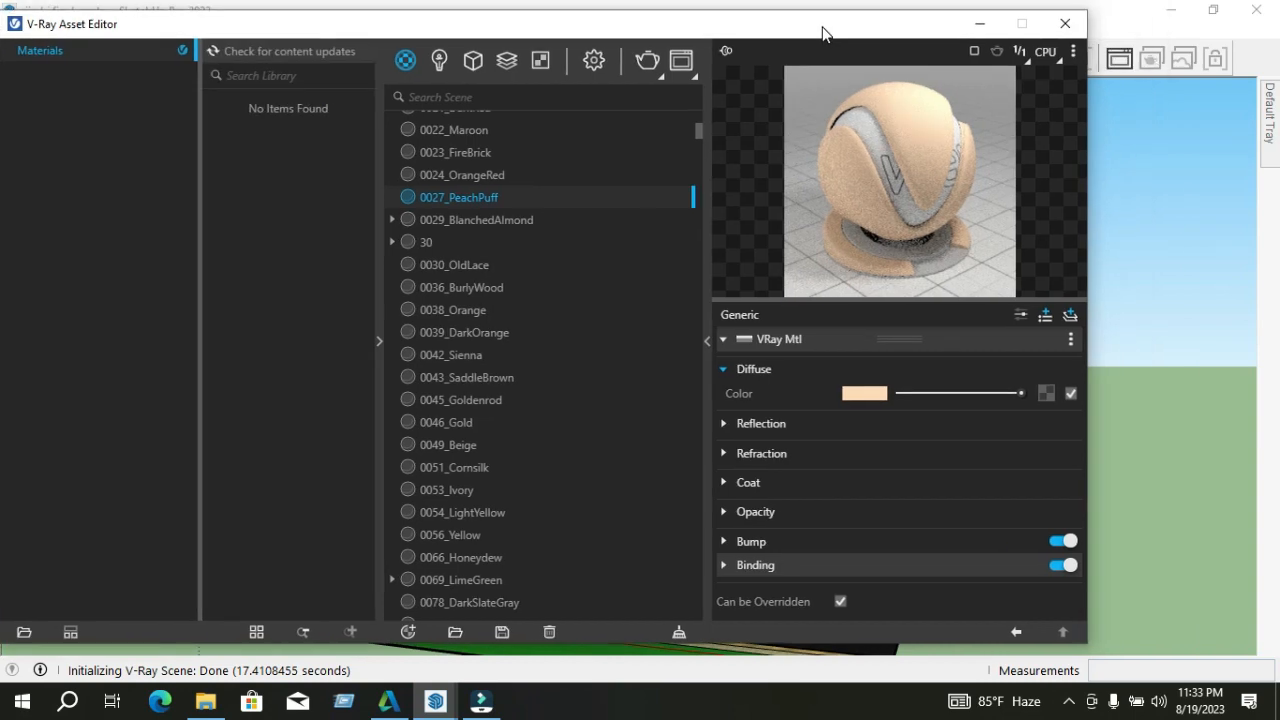
{"action": "left_click", "coordinate": [1265, 136]}
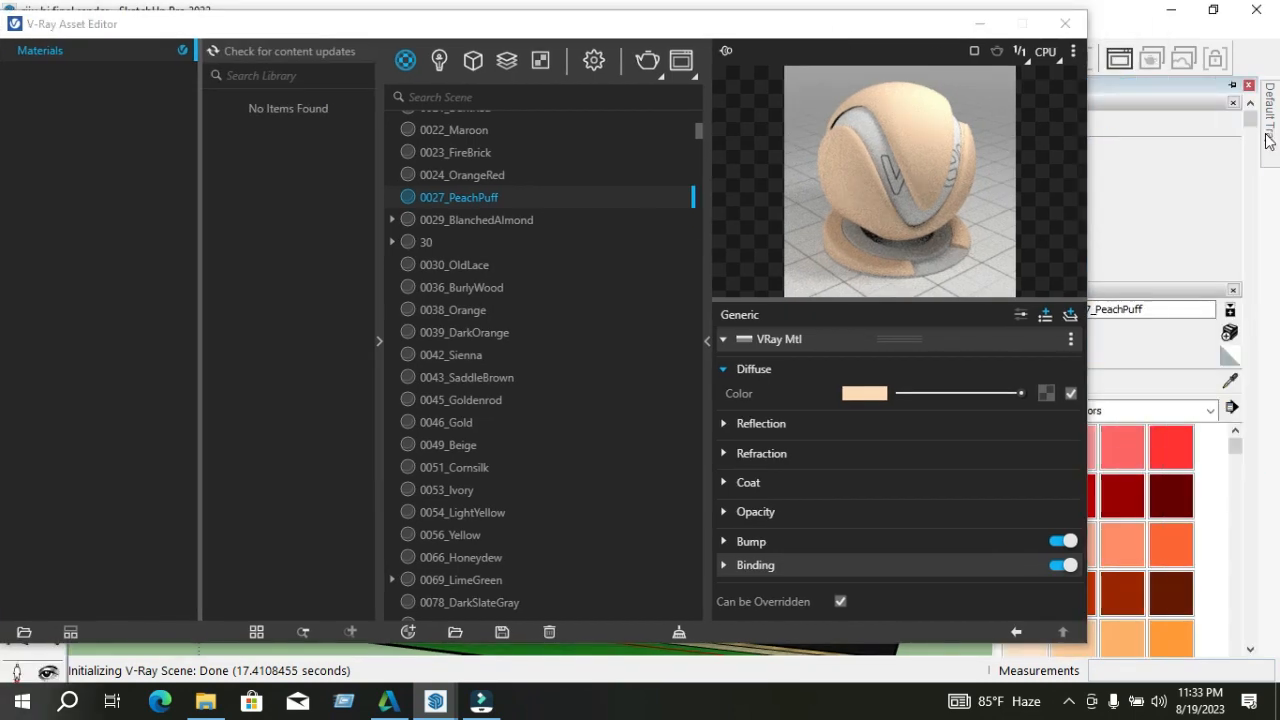
{"action": "left_click", "coordinate": [1233, 86]}
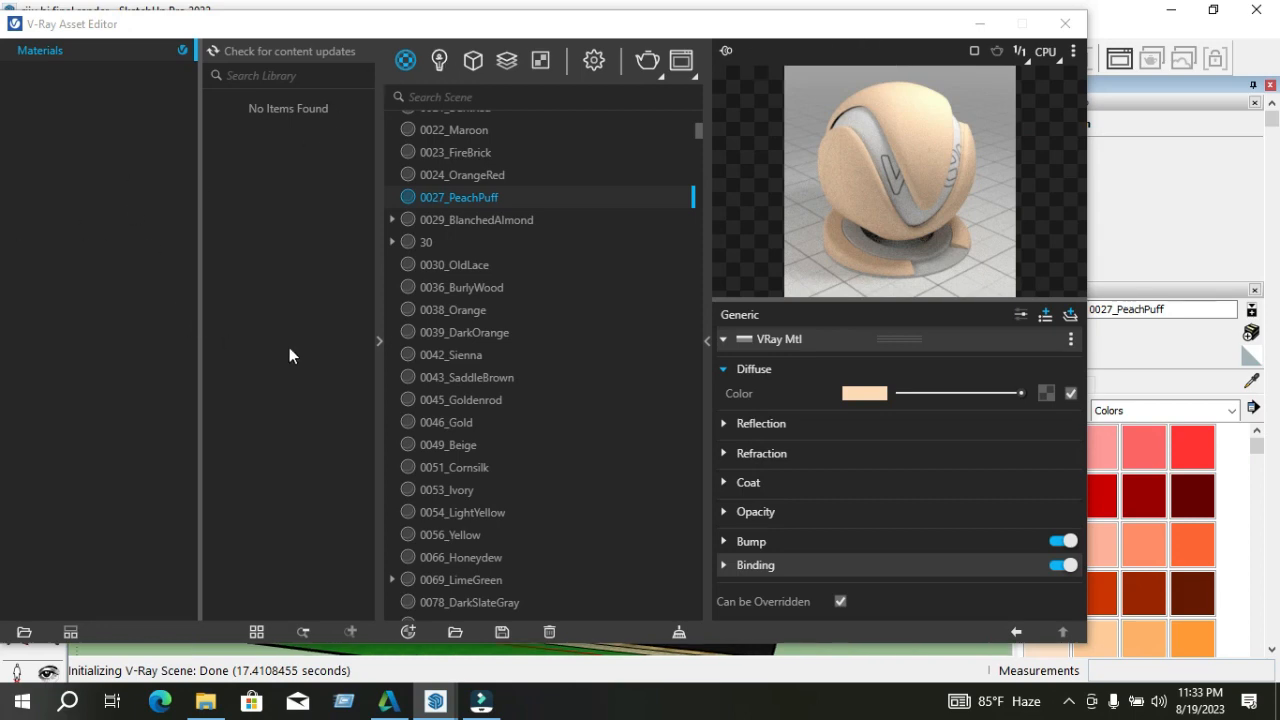
{"action": "left_click", "coordinate": [376, 341]}
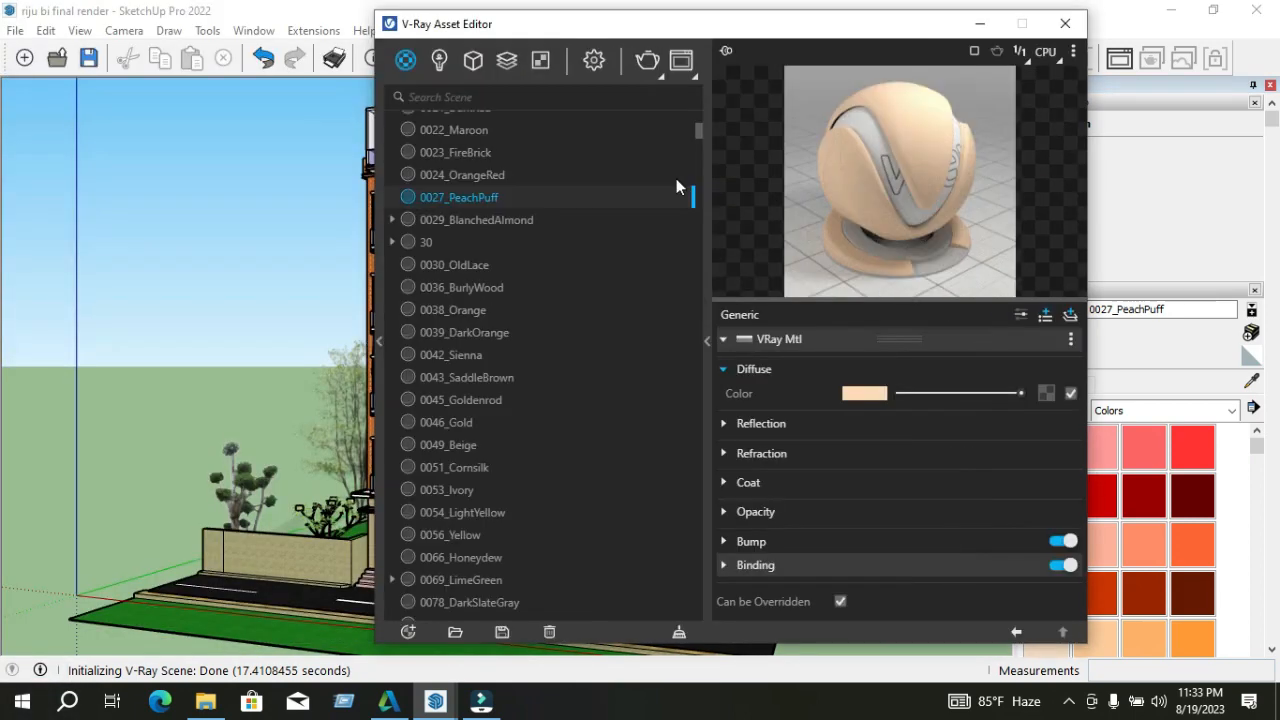
{"action": "left_click_drag", "start_coordinate": [830, 36], "coordinate": [661, 36]}
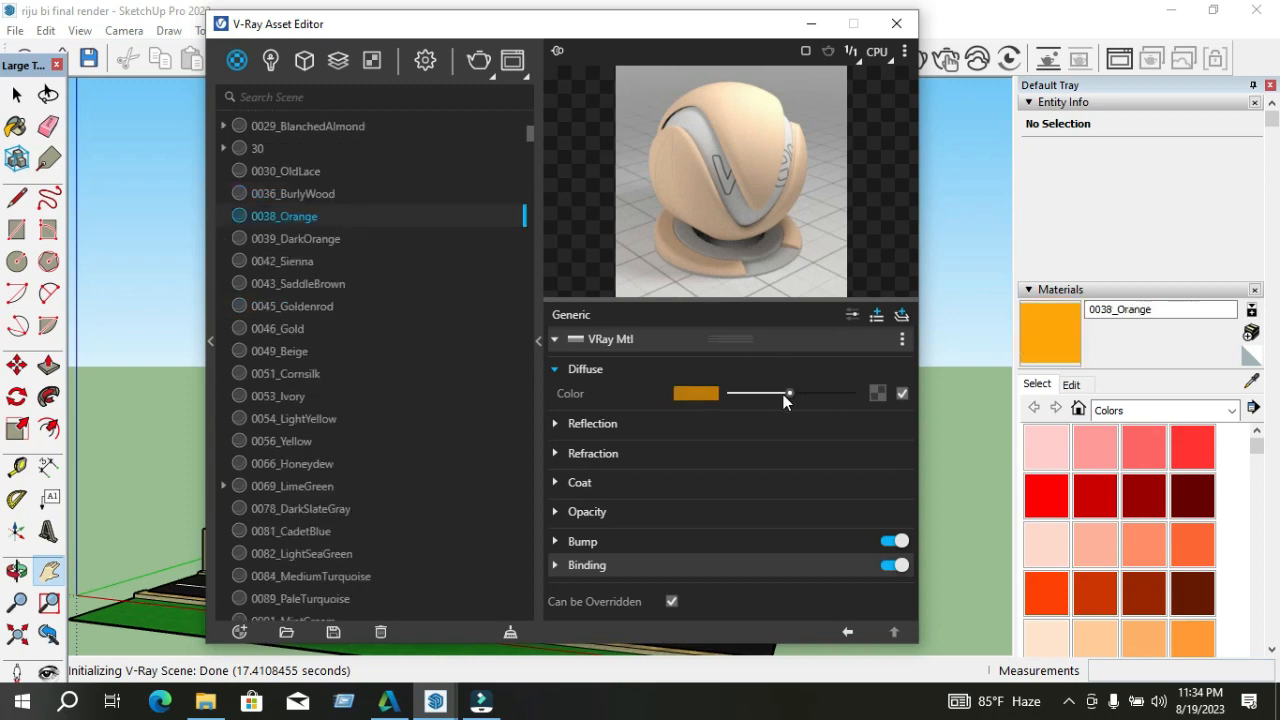
Adjust the diffuse brightness of 0038_Orange to a dark orange, and preview the 0039_DarkOrange and 0042_Sienna materials
{"action": "left_click_drag", "start_coordinate": [786, 397], "coordinate": [806, 394]}
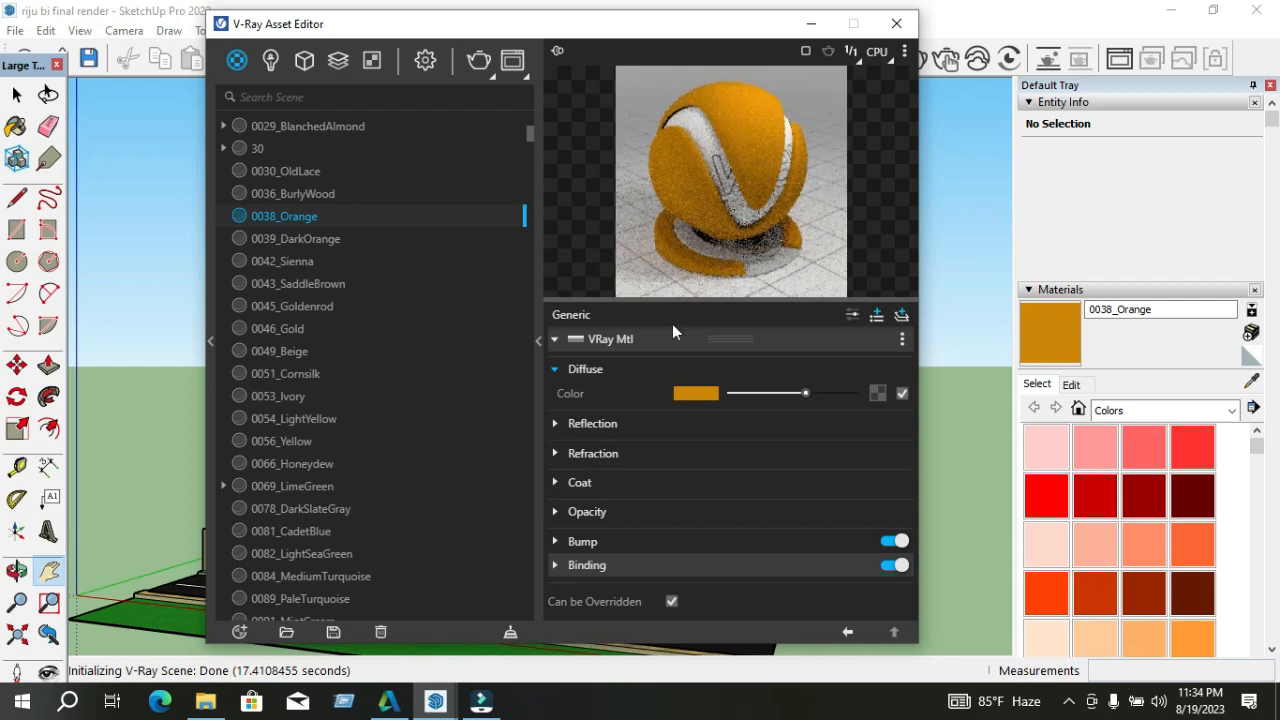
{"action": "left_click", "coordinate": [290, 239]}
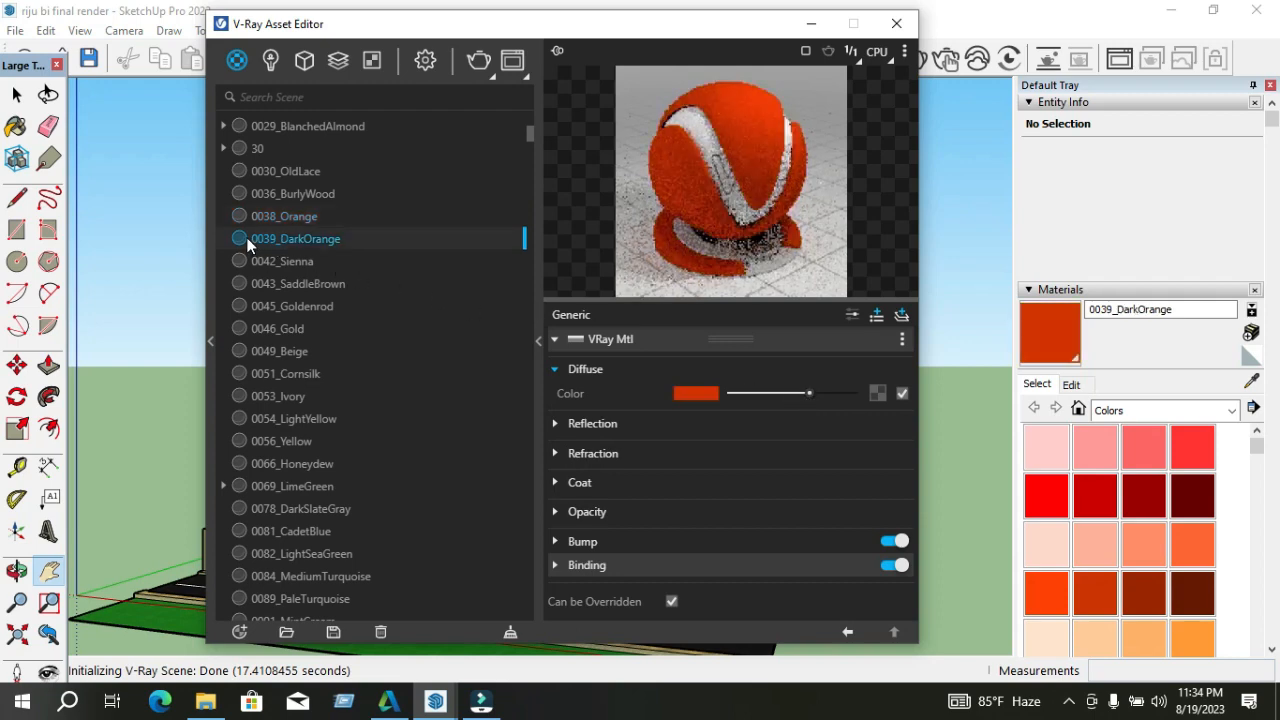
{"action": "left_click", "coordinate": [260, 263]}
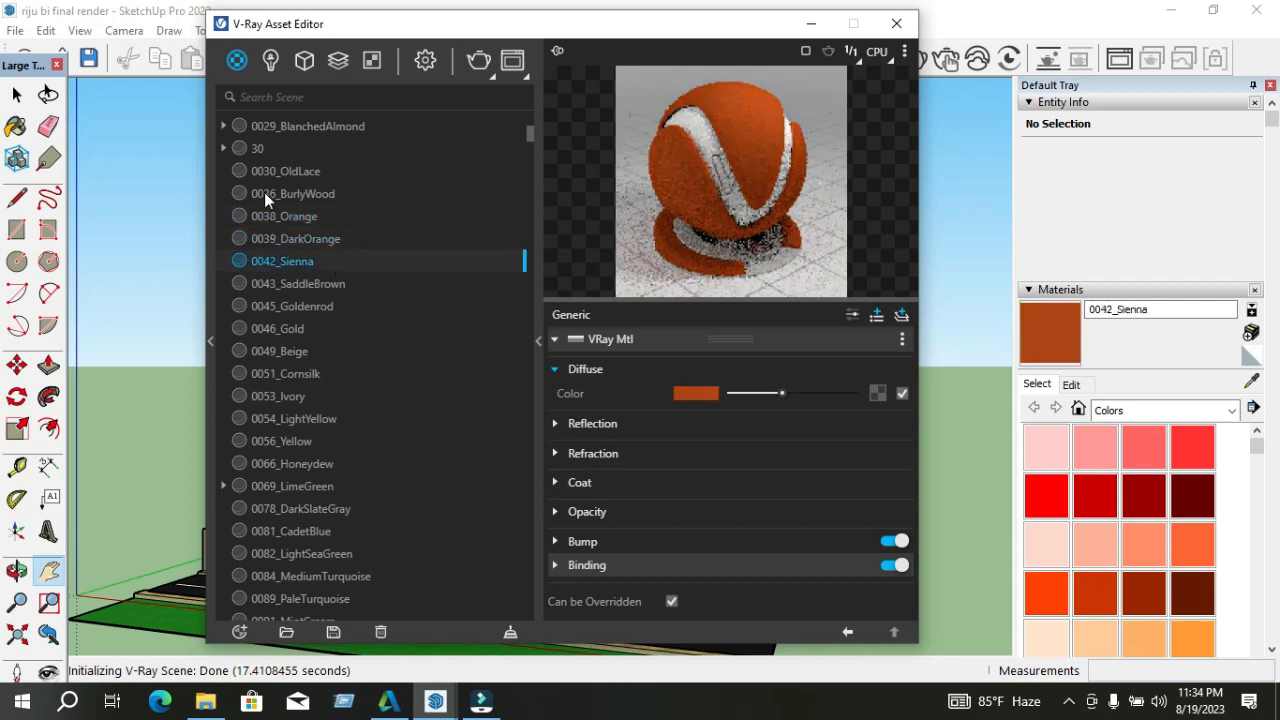
Inspect material 1 at the start of the scene's material list and the parameters of its SimpleMix texture
{"action": "scroll", "coordinate": [300, 245], "scroll_direction": "up", "scroll_amount": 10}
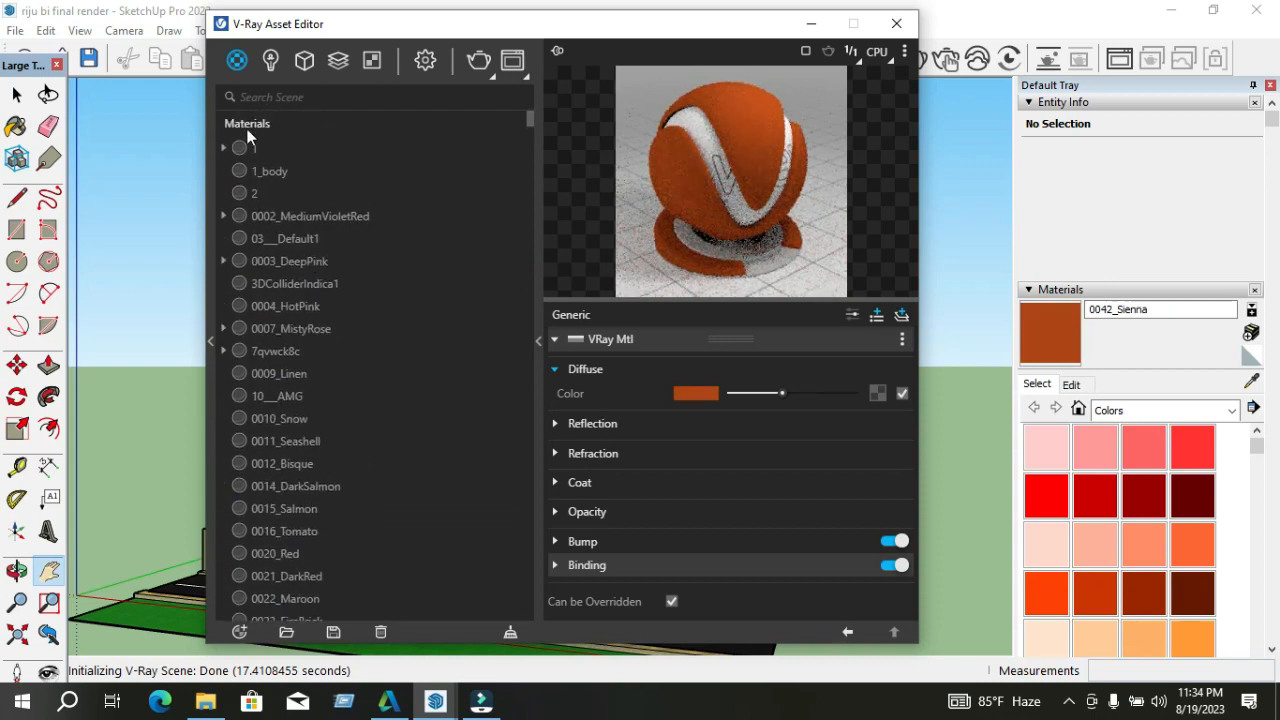
{"action": "left_click", "coordinate": [241, 147]}
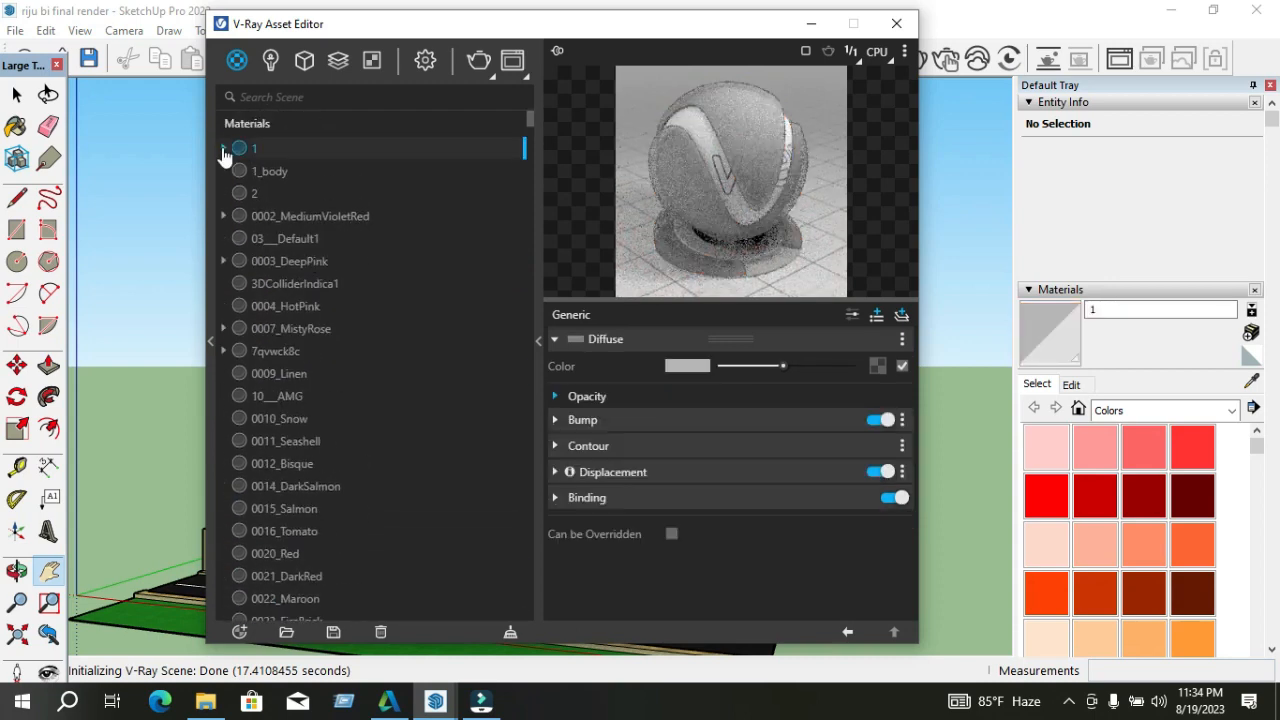
{"action": "left_click", "coordinate": [223, 149]}
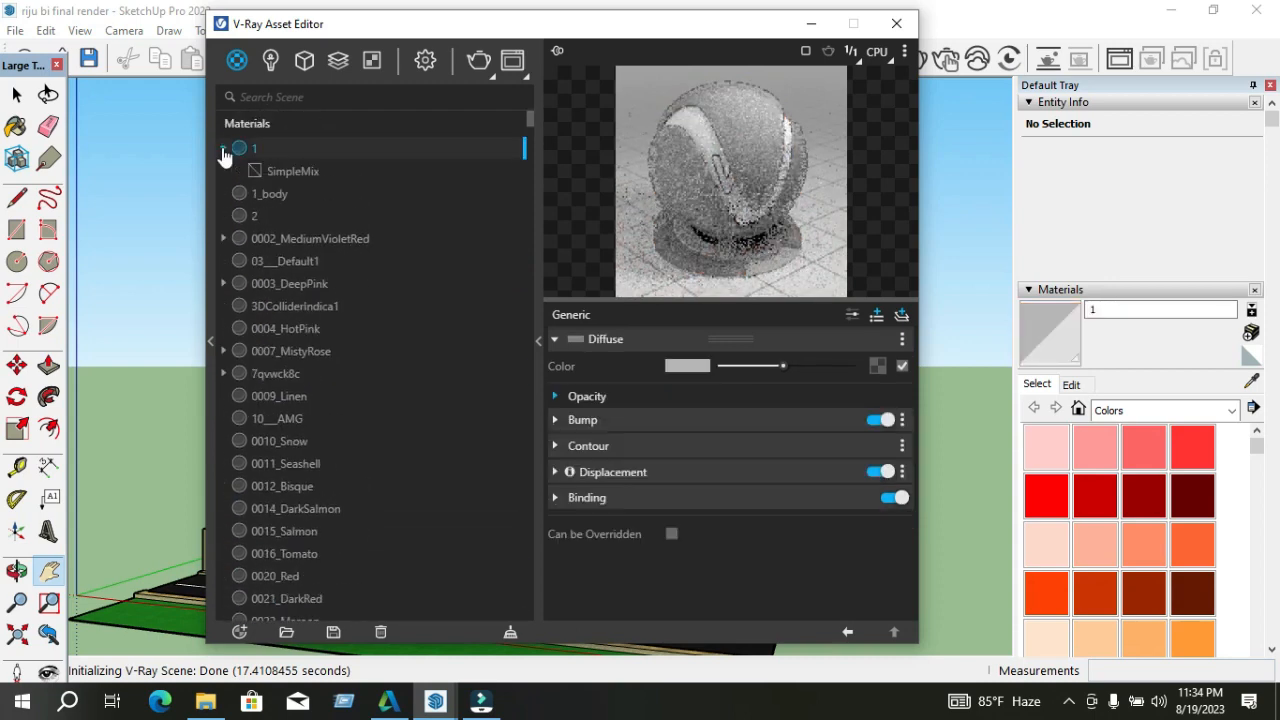
{"action": "left_click", "coordinate": [277, 173]}
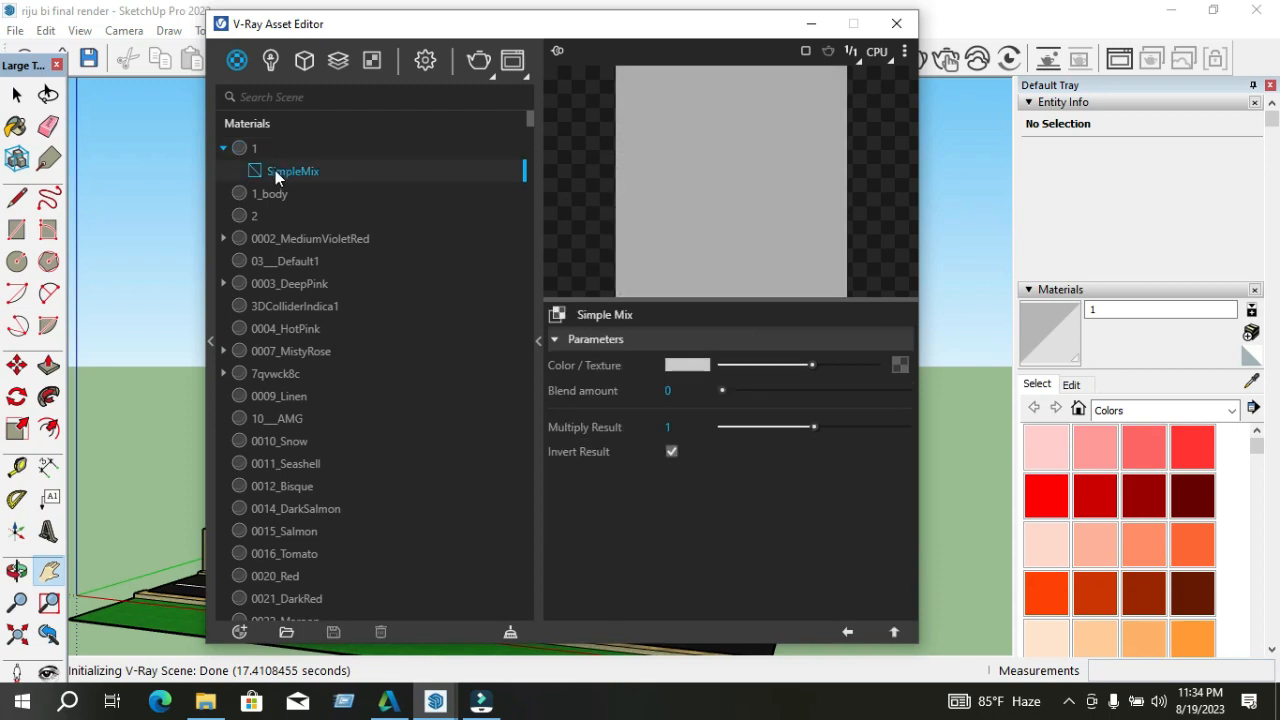
Rename the 1_body material to 1_bwhite
{"action": "left_click", "coordinate": [268, 193]}
{"action": "right_click", "coordinate": [268, 193]}
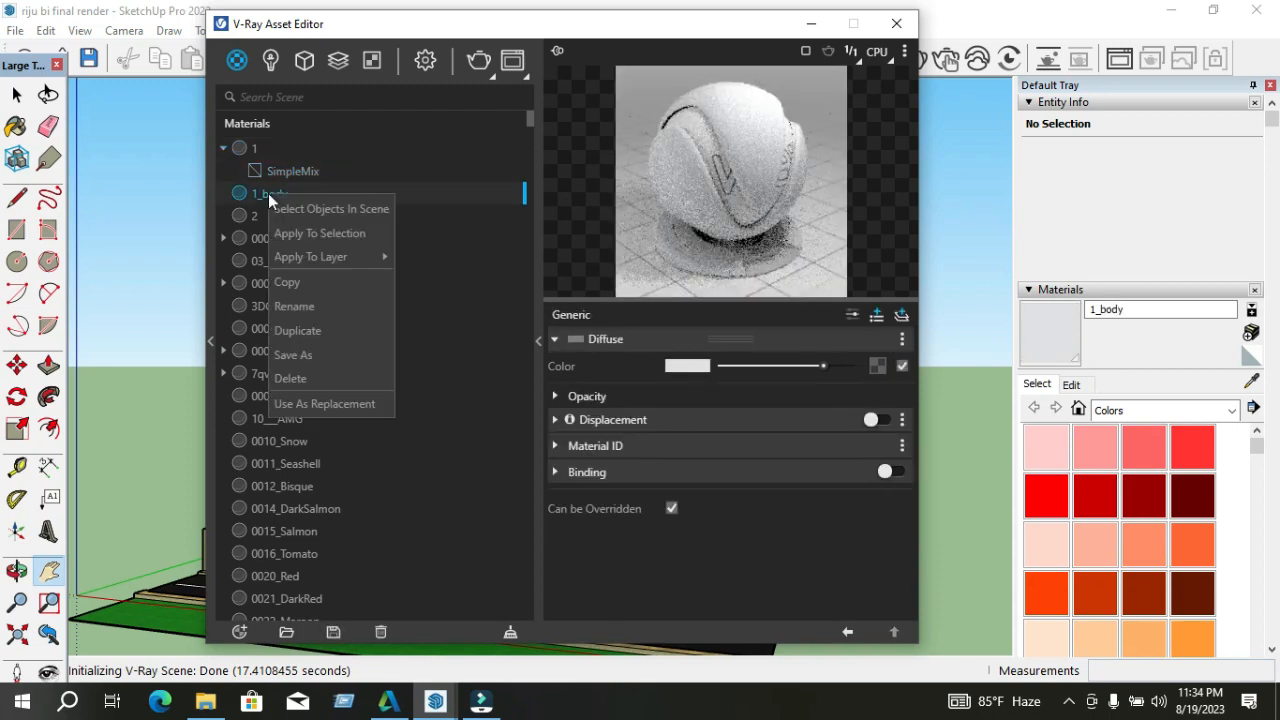
{"action": "left_click", "coordinate": [317, 310]}
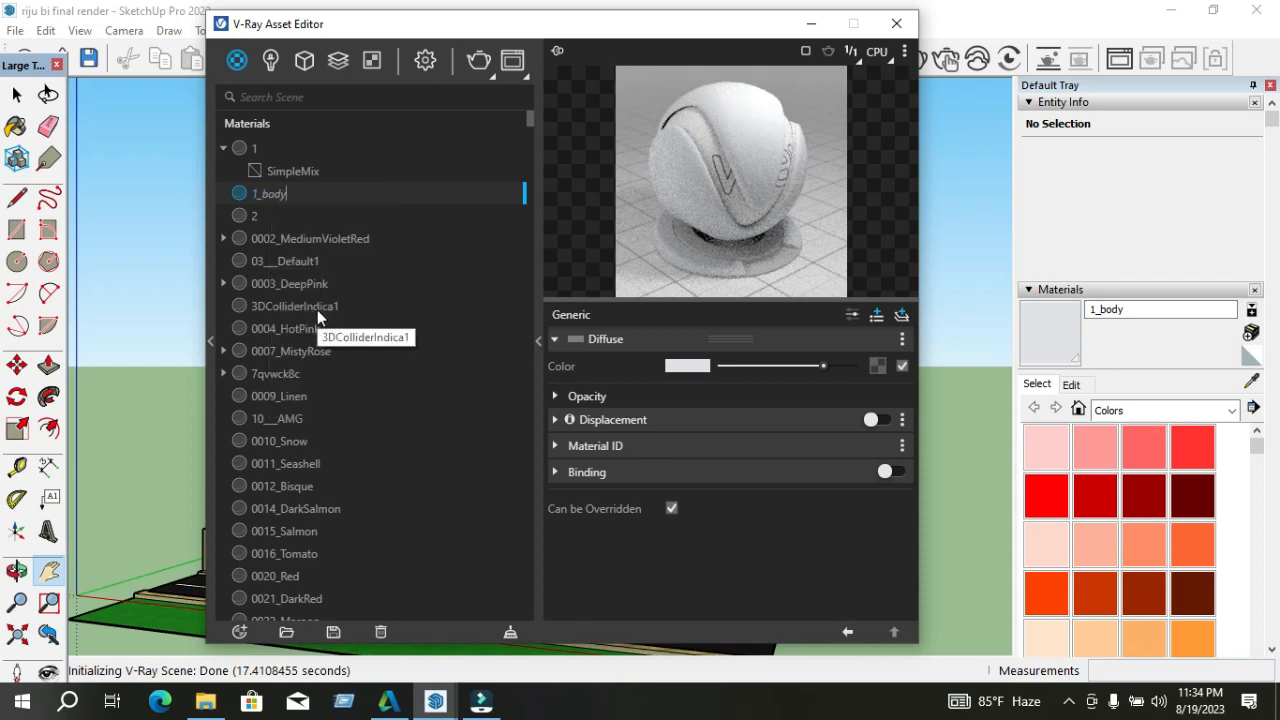
{"action": "key", "text": "BackSpace"}
{"action": "key", "text": "BackSpace"}
{"action": "key", "text": "BackSpace"}
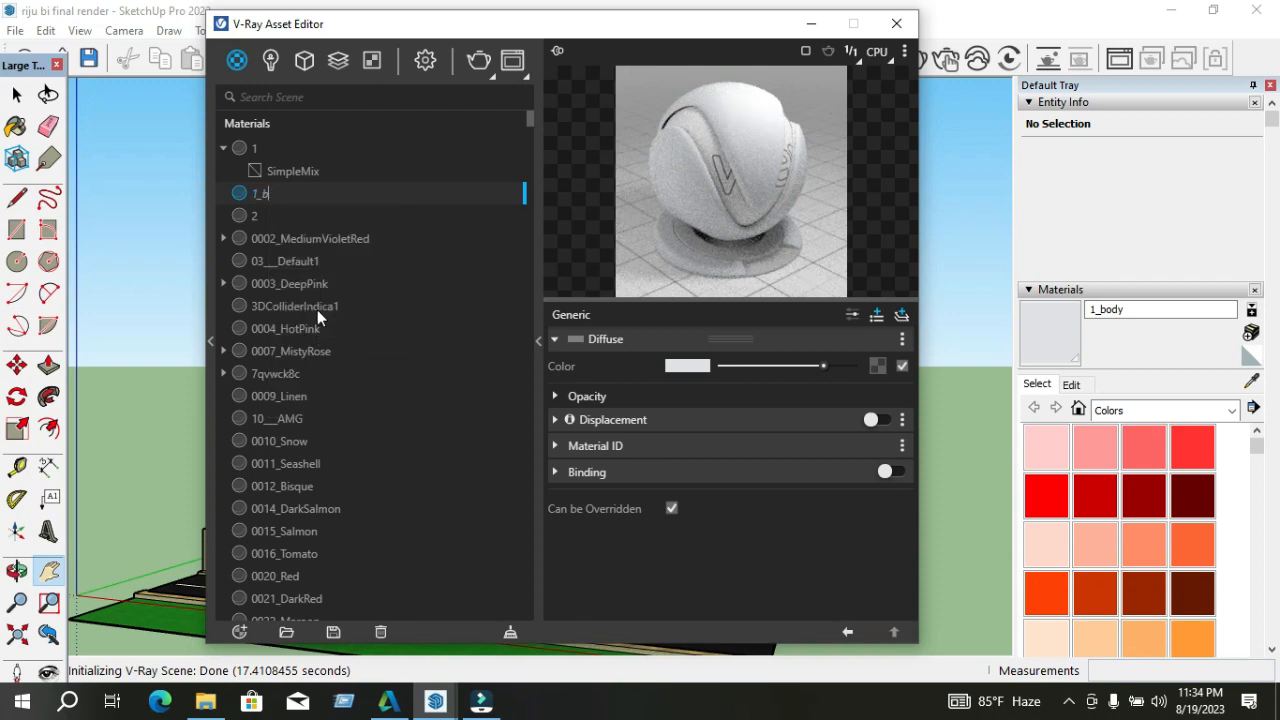
{"action": "type", "text": "white"}
{"action": "key", "text": "Escape"}
Preview material 2, return to 1_bwhite and try to drop that material onto the preview swatch
{"action": "left_click", "coordinate": [285, 214]}
{"action": "right_click", "coordinate": [286, 214]}
{"action": "left_click", "coordinate": [269, 200]}
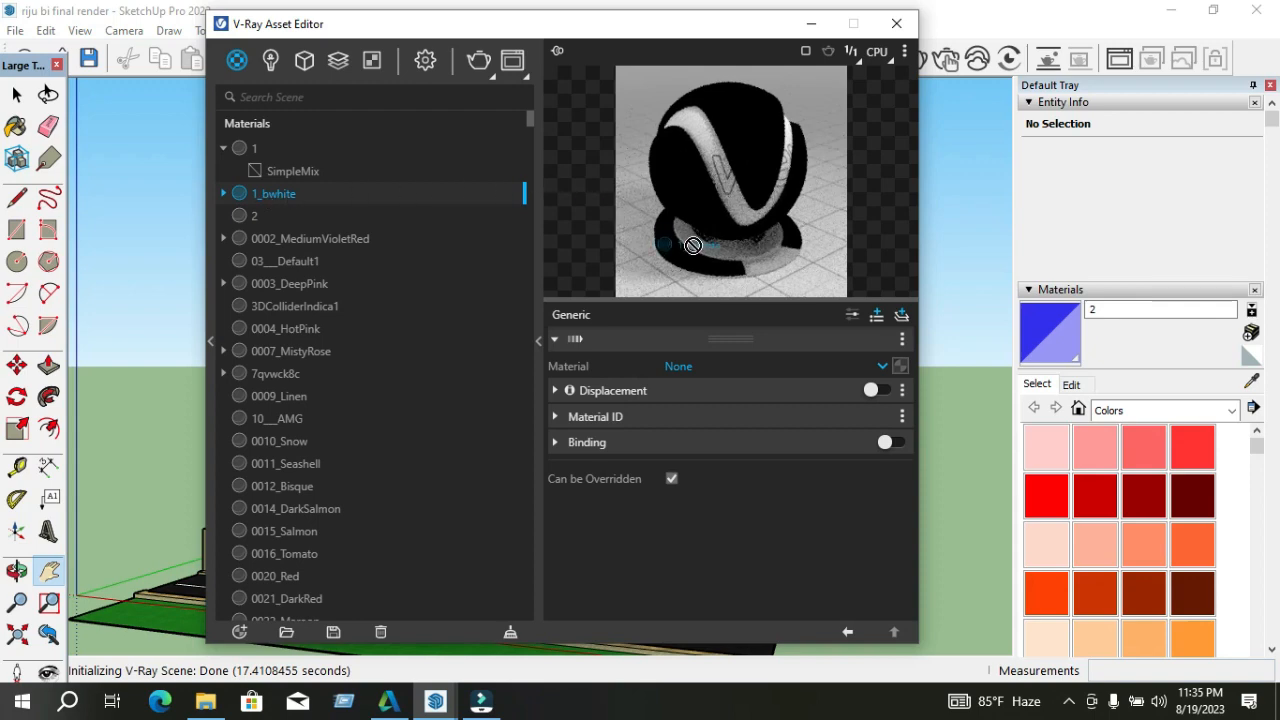
{"action": "left_click", "coordinate": [354, 194]}
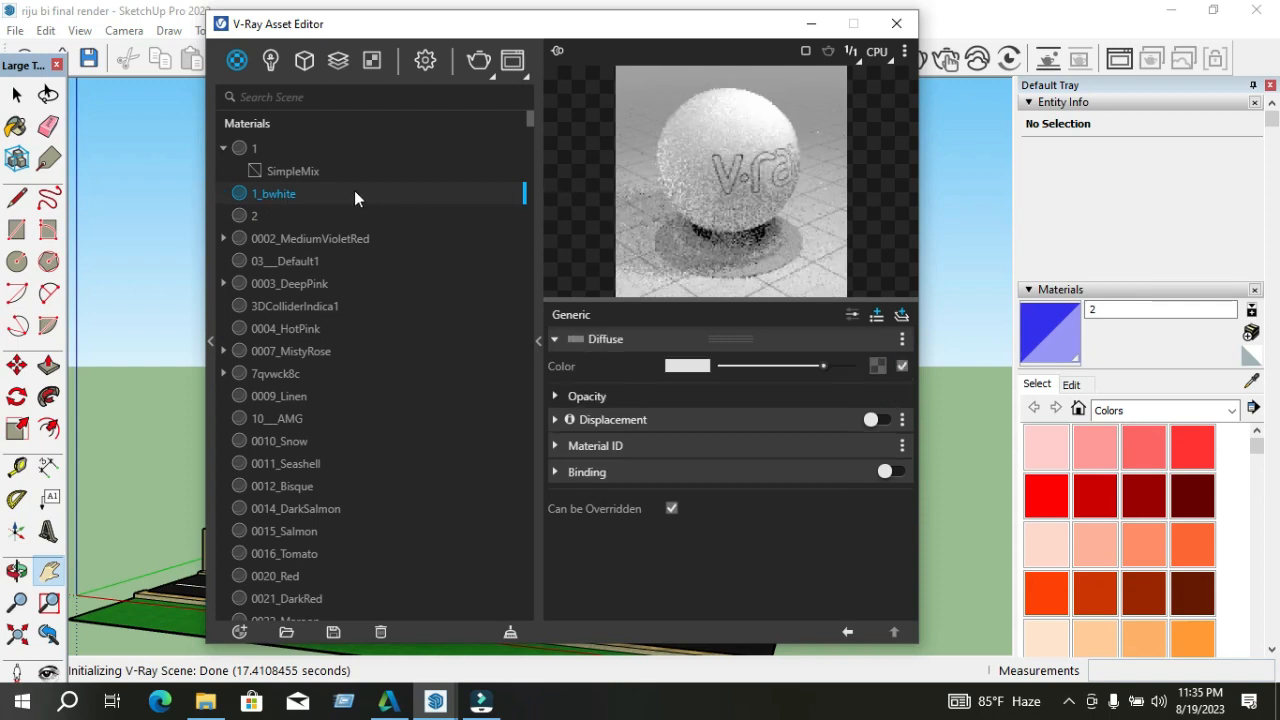
{"action": "left_click_drag", "start_coordinate": [354, 194], "coordinate": [707, 203]}
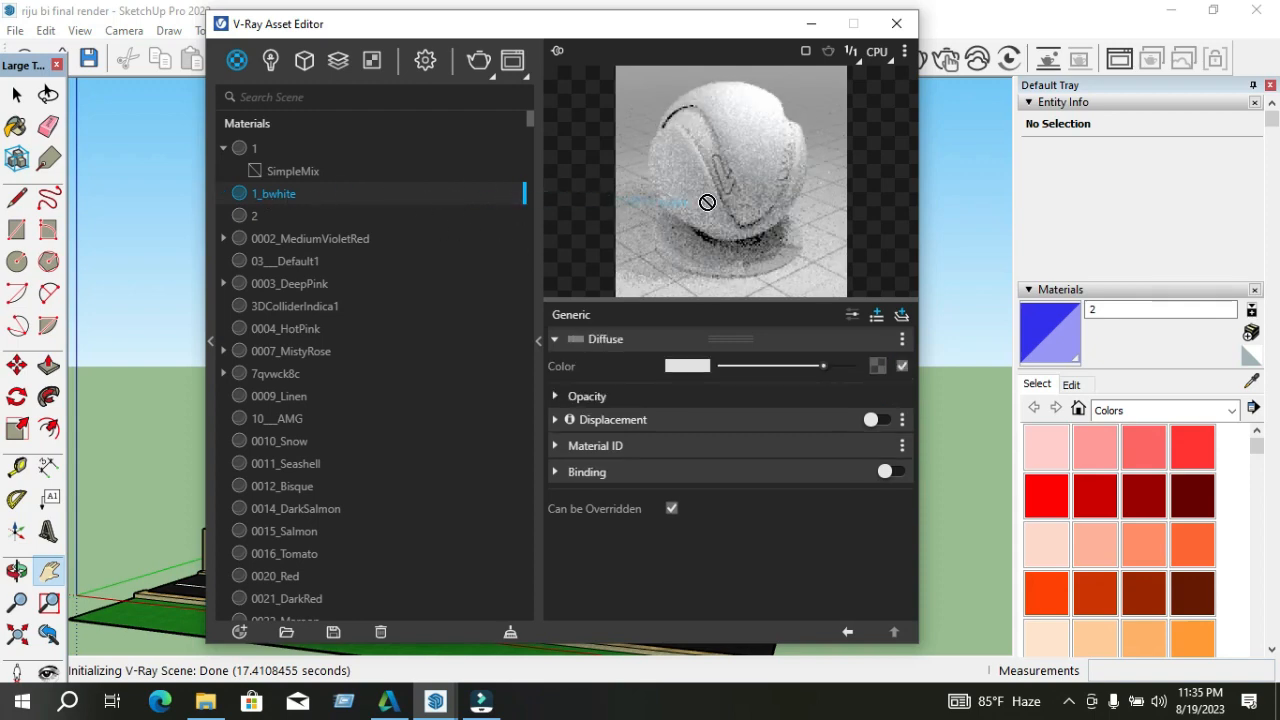
Apply the 1_bwhite material to the Window glass layer
{"action": "right_click", "coordinate": [354, 194]}
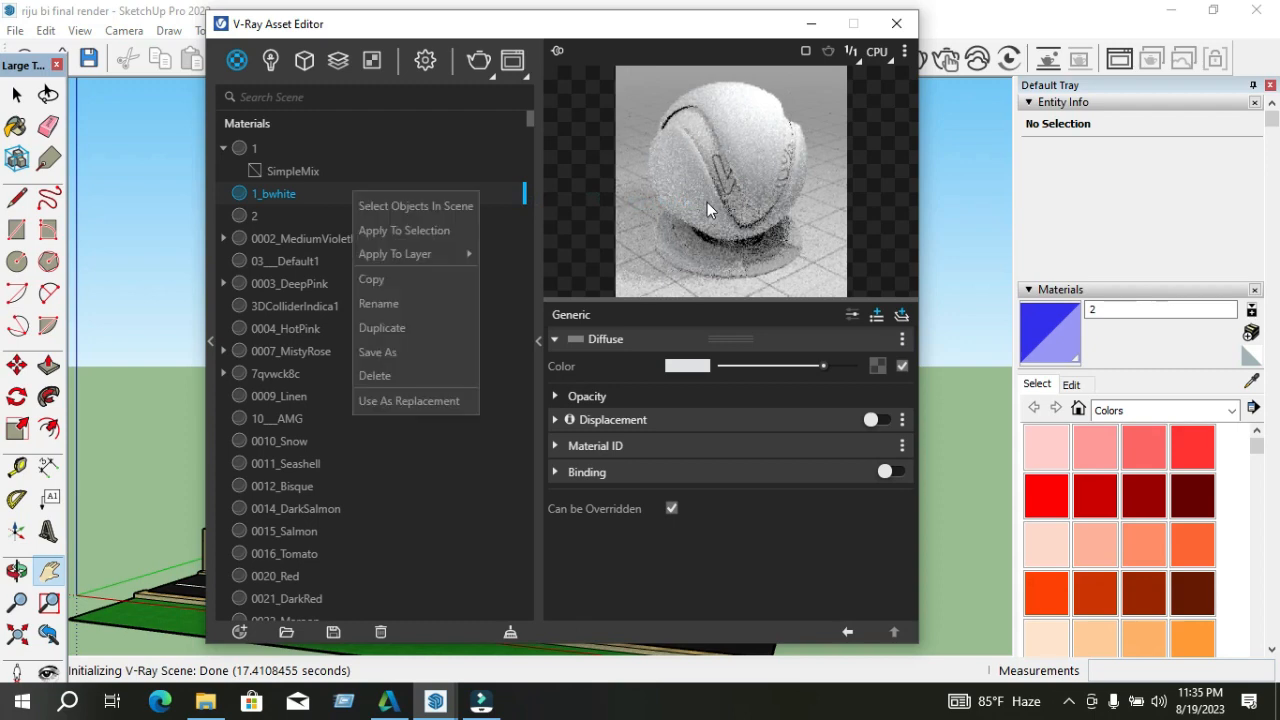
{"action": "mouse_move", "coordinate": [438, 256]}
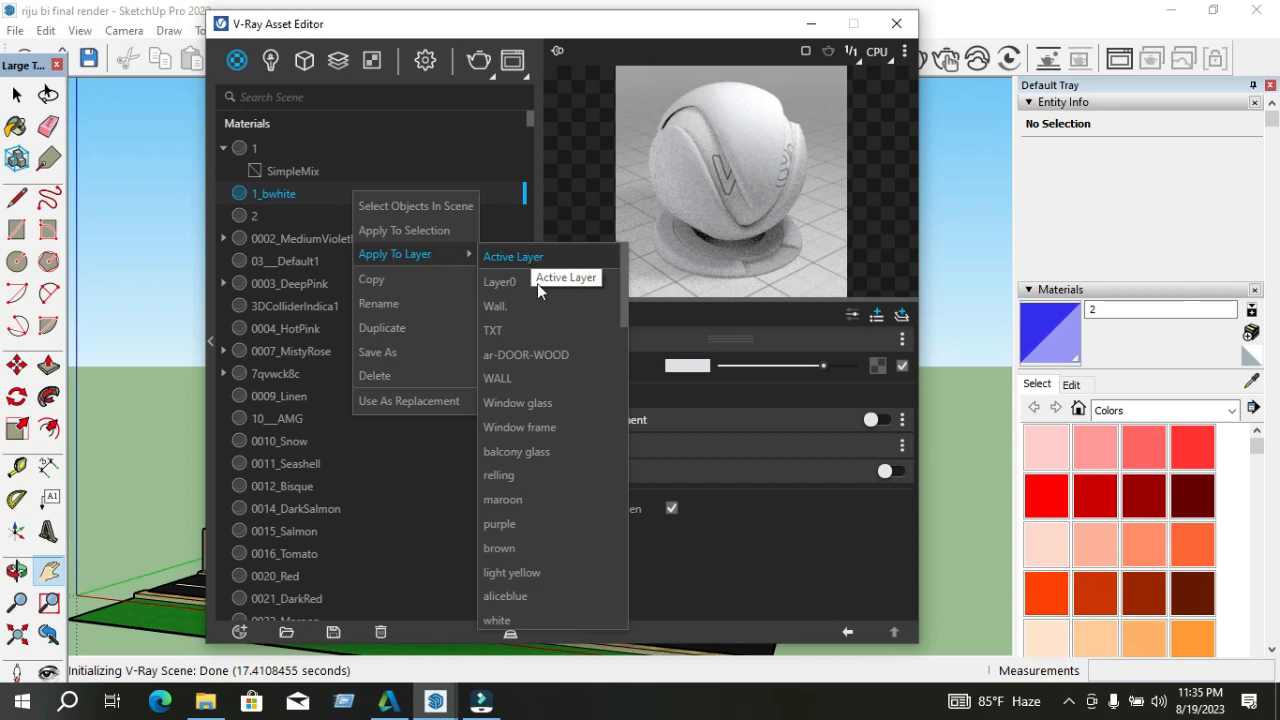
{"action": "left_click", "coordinate": [552, 403]}
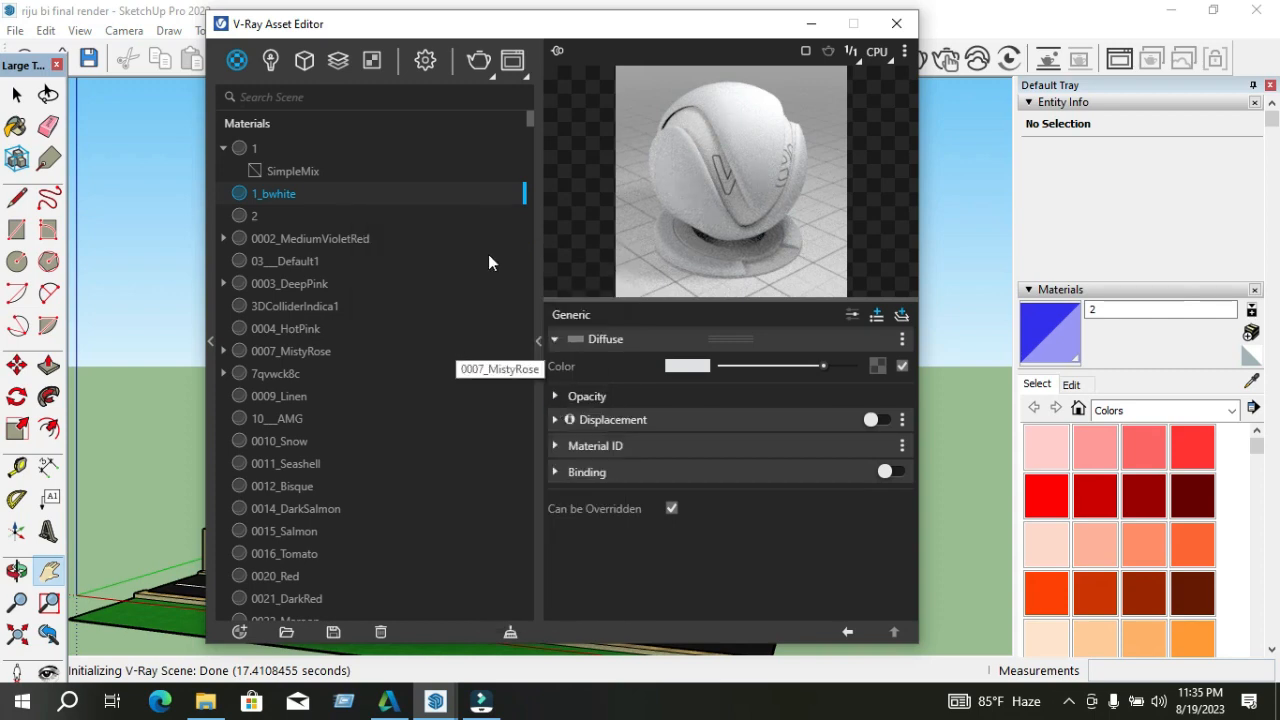
{"action": "right_click", "coordinate": [310, 193]}
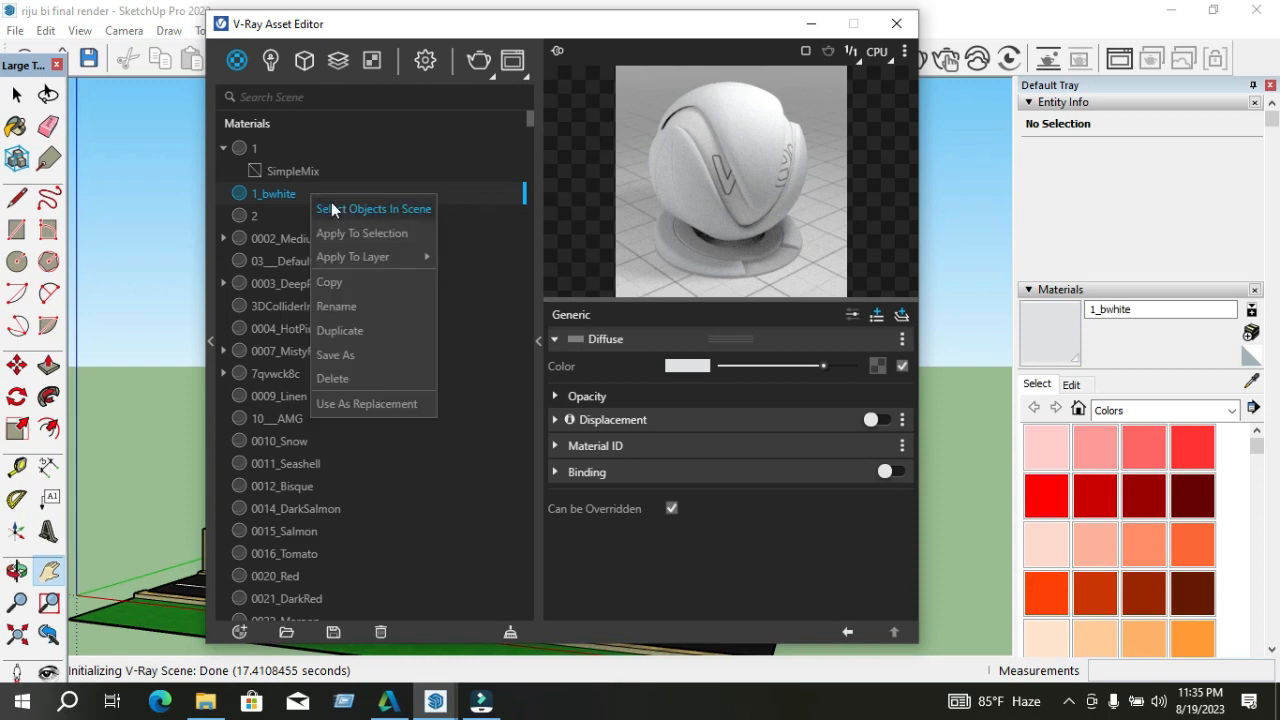
{"action": "left_click", "coordinate": [376, 354]}
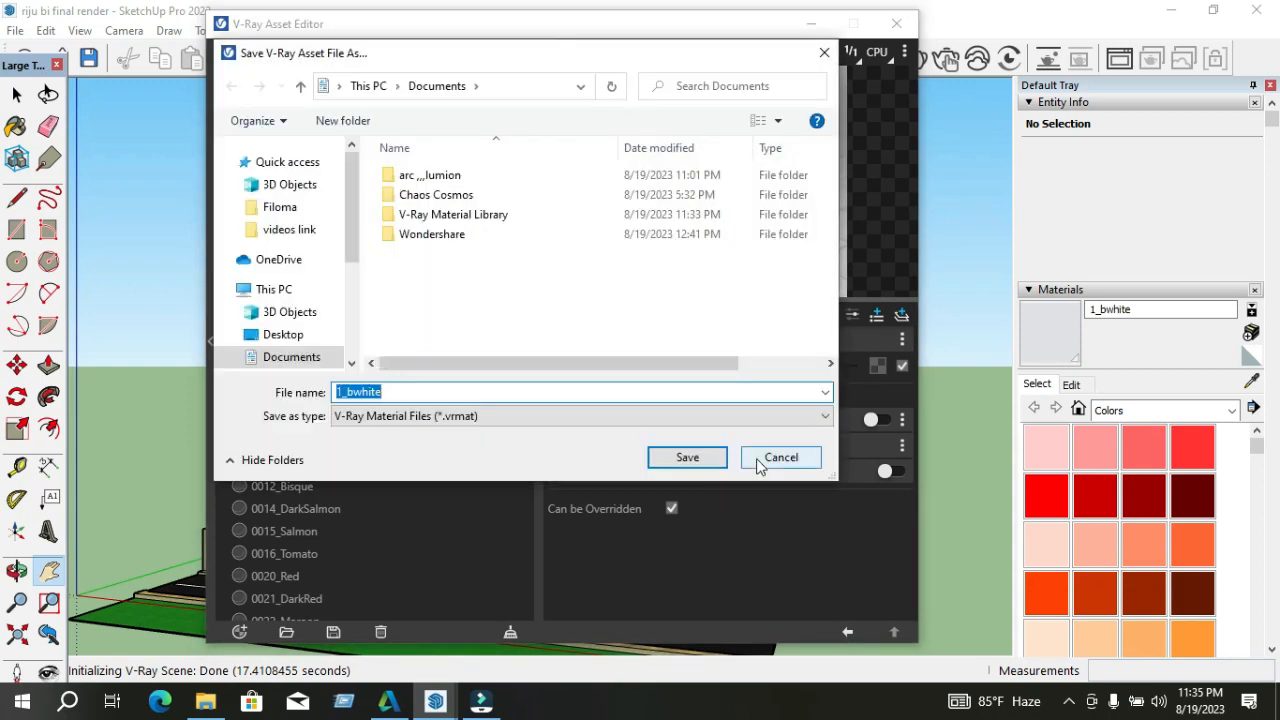
{"action": "left_click", "coordinate": [762, 459]}
Apply the 1_bwhite material to the 3D Wall-1 layer
{"action": "right_click", "coordinate": [304, 194]}
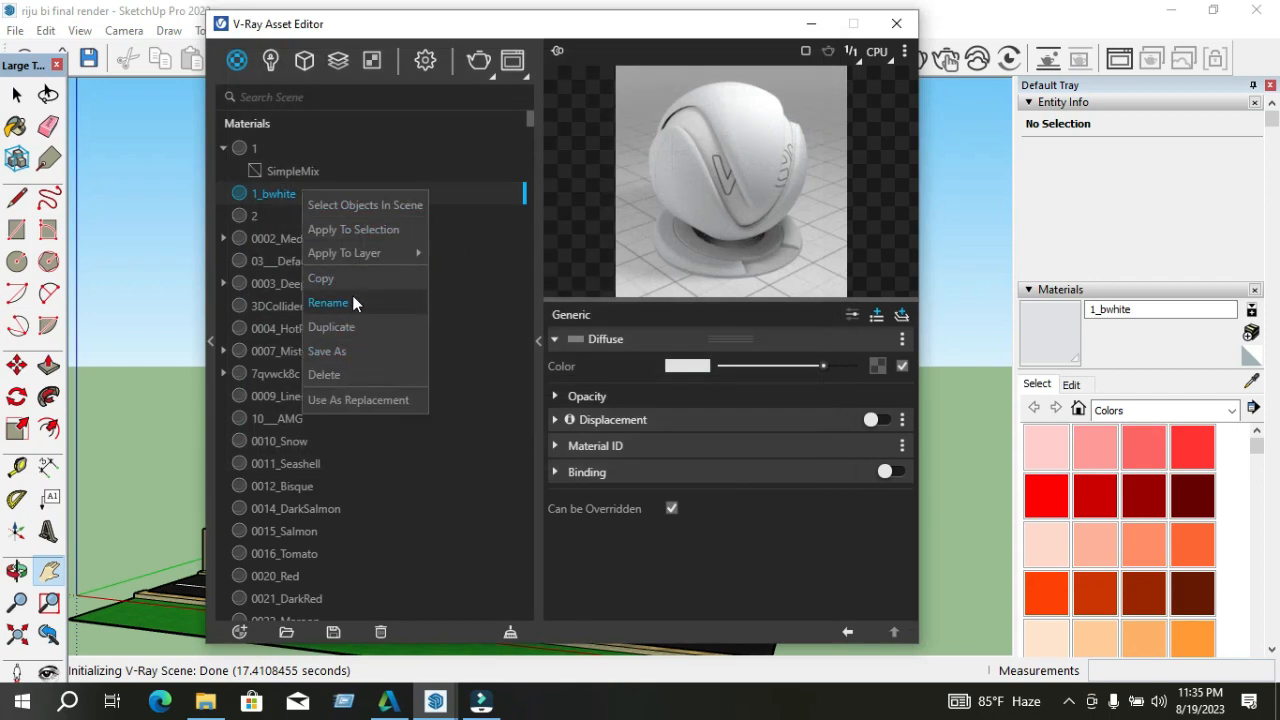
{"action": "mouse_move", "coordinate": [390, 254]}
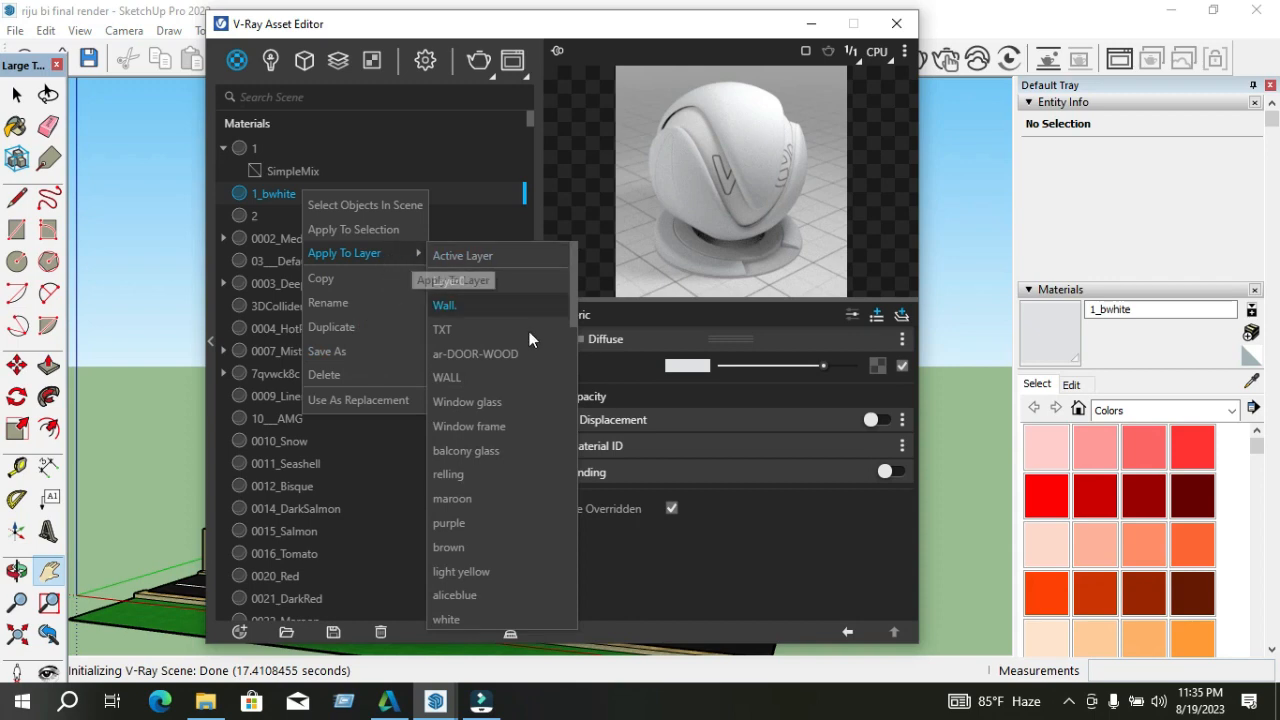
{"action": "scroll", "coordinate": [505, 489], "scroll_direction": "down", "scroll_amount": 4}
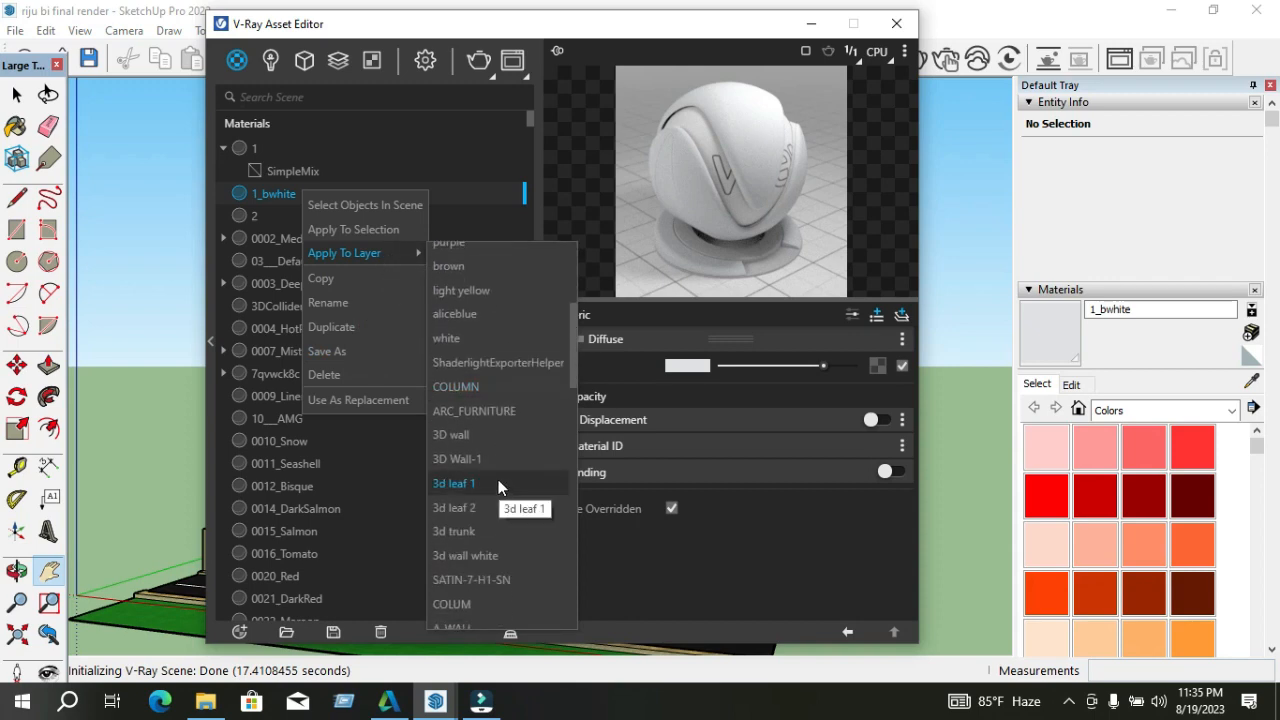
{"action": "left_click", "coordinate": [492, 466]}
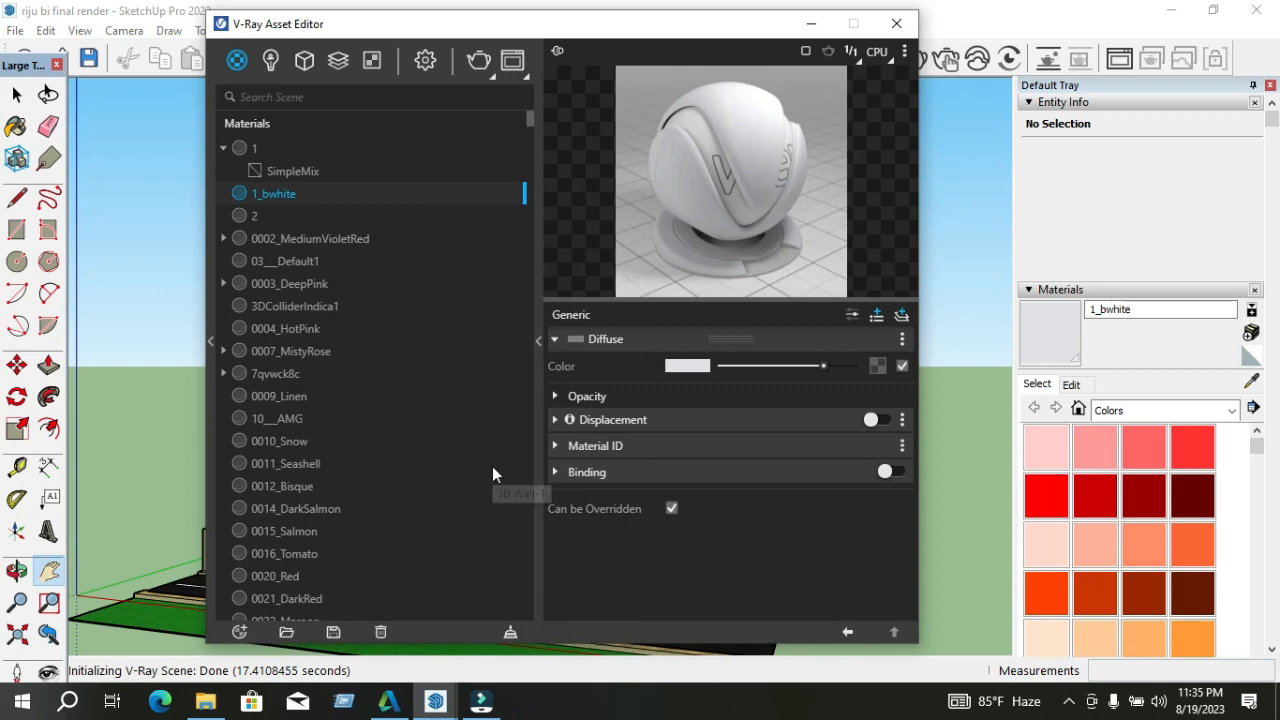
Select all objects in the scene that use the 0003_DeepPink material
{"action": "left_click", "coordinate": [281, 285]}
{"action": "right_click", "coordinate": [280, 284]}
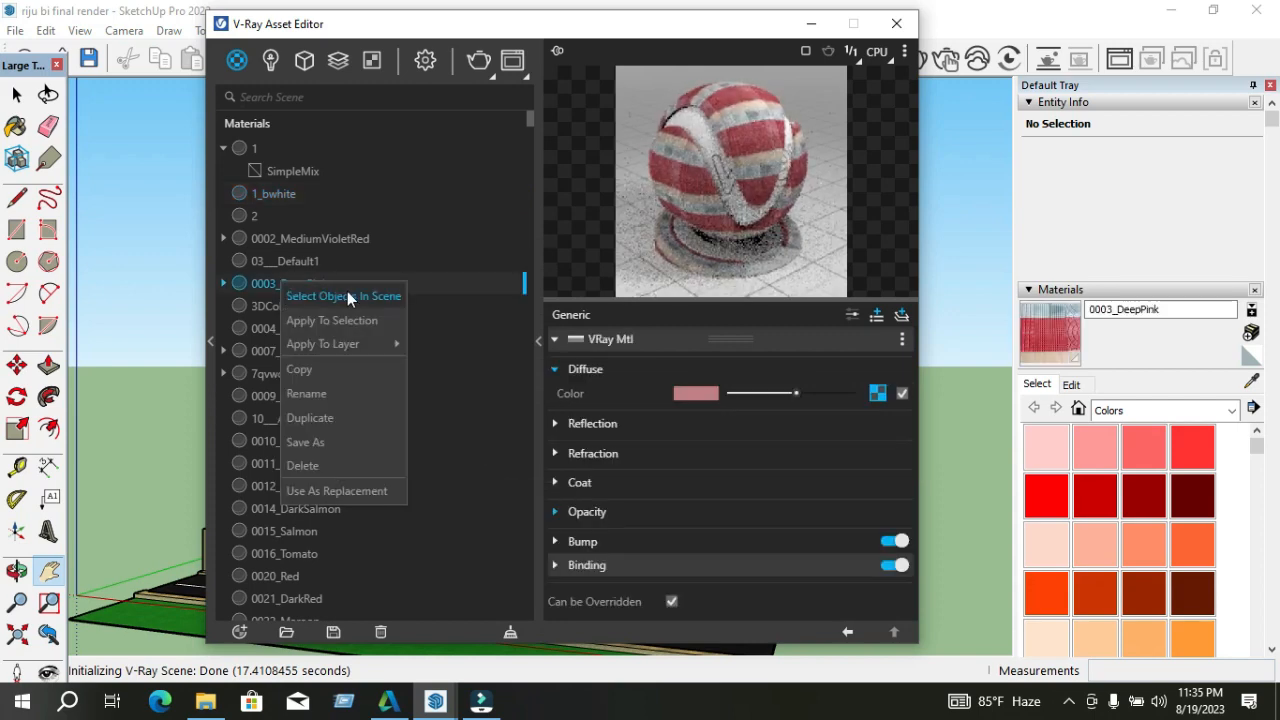
{"action": "left_click", "coordinate": [347, 293]}
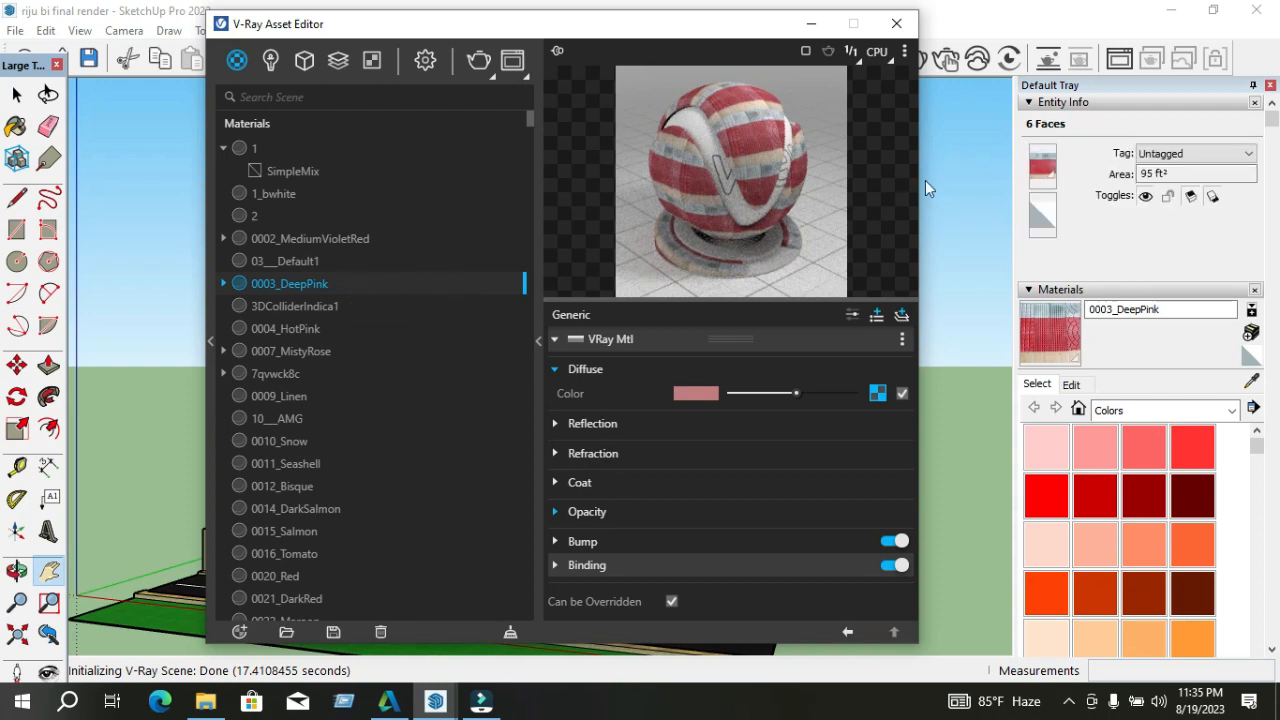
Check the area of the selected 0003_DeepPink faces and hide those faces
{"action": "left_click", "coordinate": [1180, 173]}
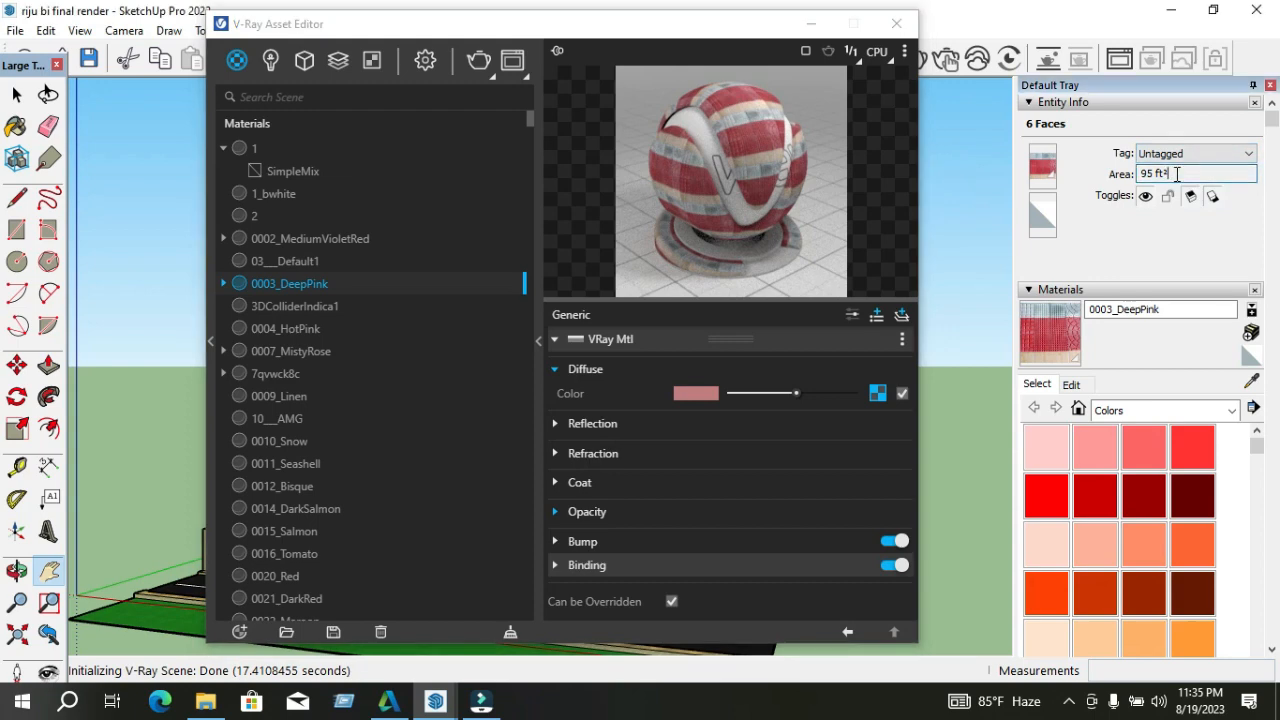
{"action": "left_click_drag", "start_coordinate": [1177, 174], "coordinate": [1155, 174]}
{"action": "right_click", "coordinate": [1155, 174]}
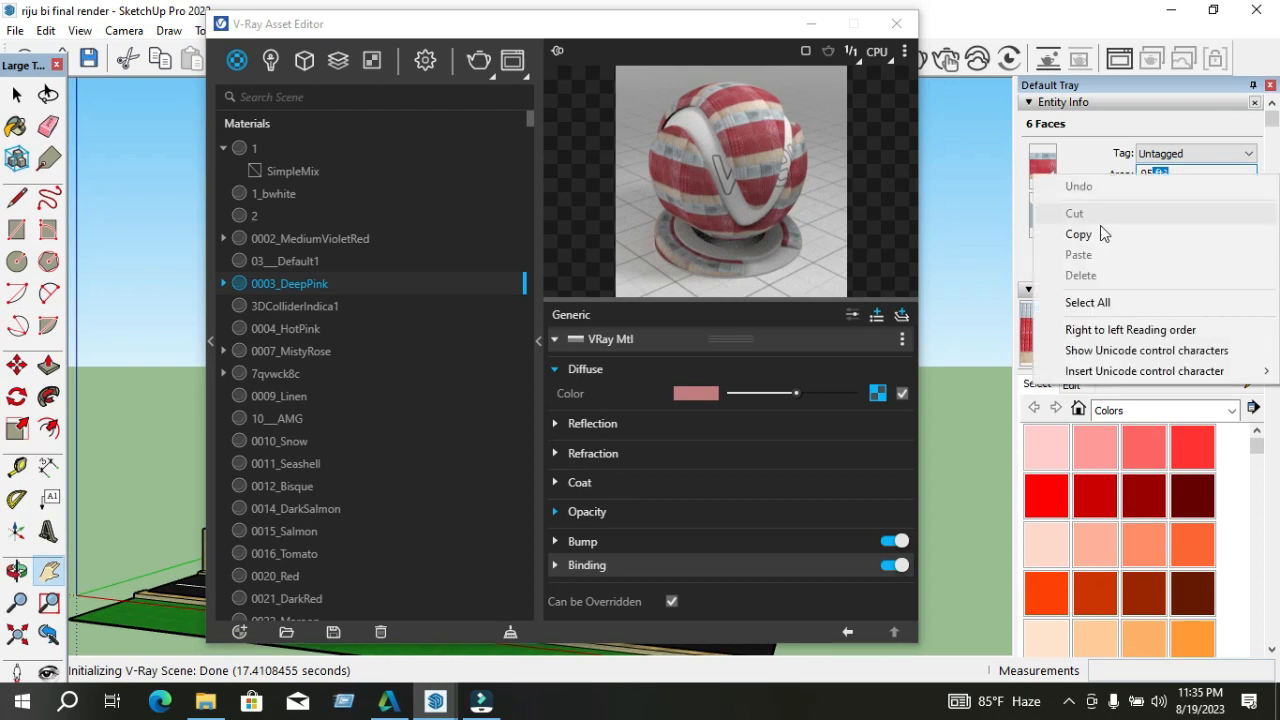
{"action": "left_click", "coordinate": [1183, 172]}
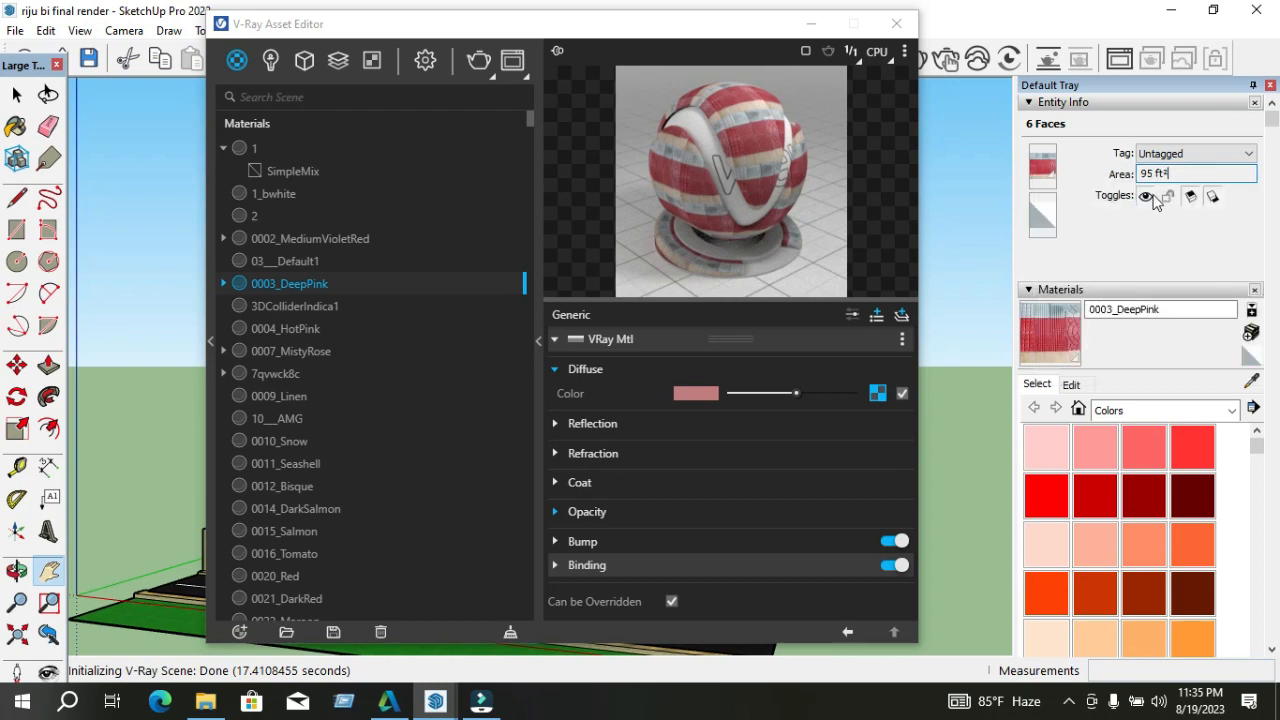
{"action": "left_click", "coordinate": [1146, 196]}
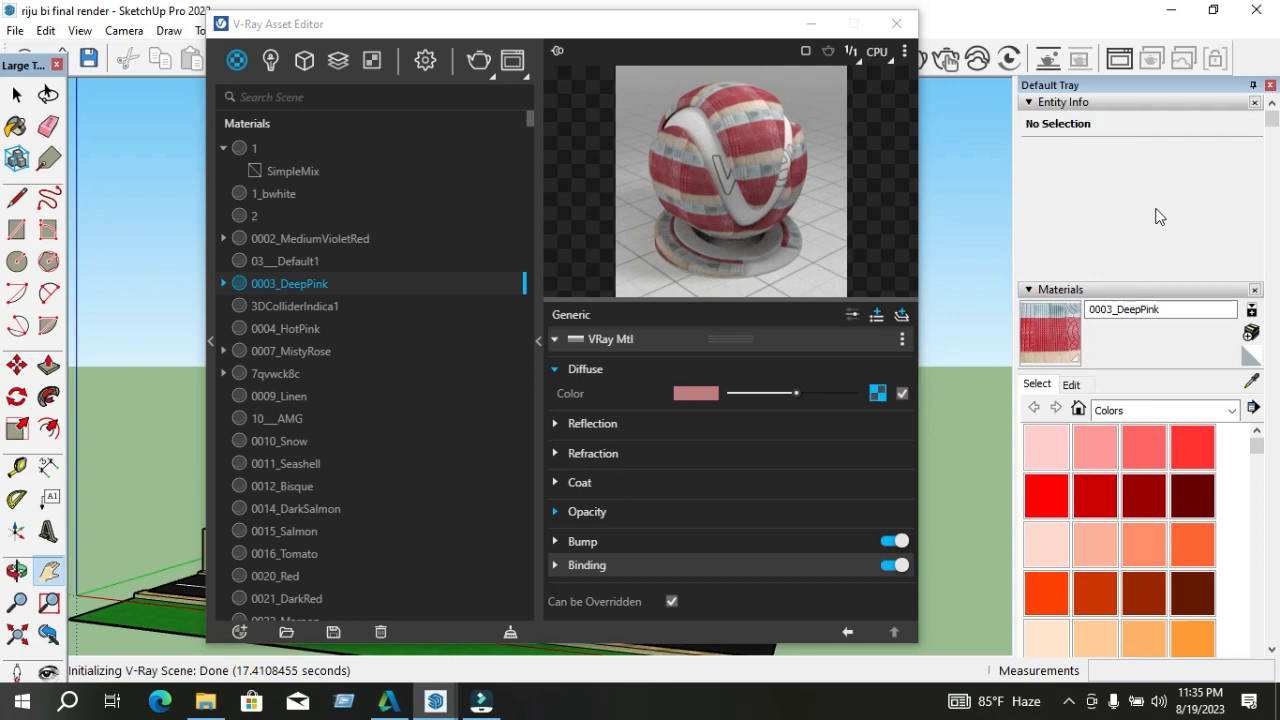
Browse the SketchUp colour swatches and expand the Bump settings of the 0003_DeepPink material
{"action": "scroll", "coordinate": [1104, 497], "scroll_direction": "down", "scroll_amount": 10}
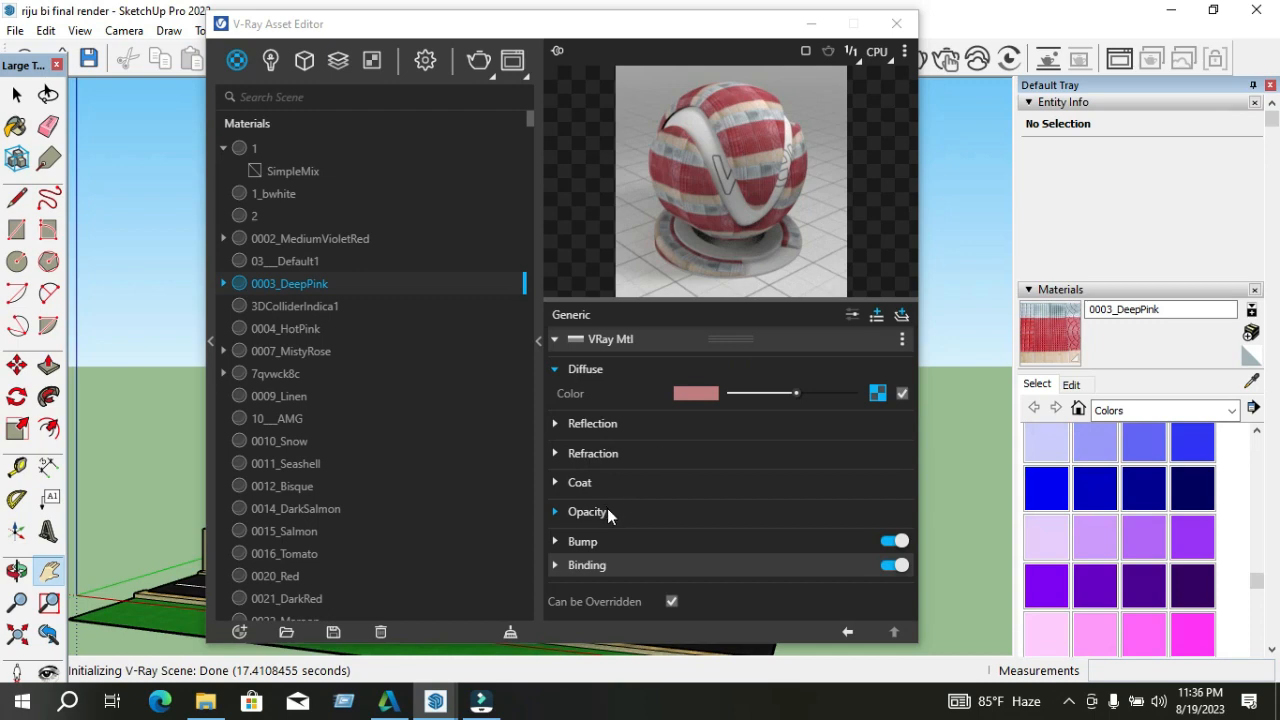
{"action": "left_click", "coordinate": [587, 550]}
{"action": "left_click", "coordinate": [557, 542]}
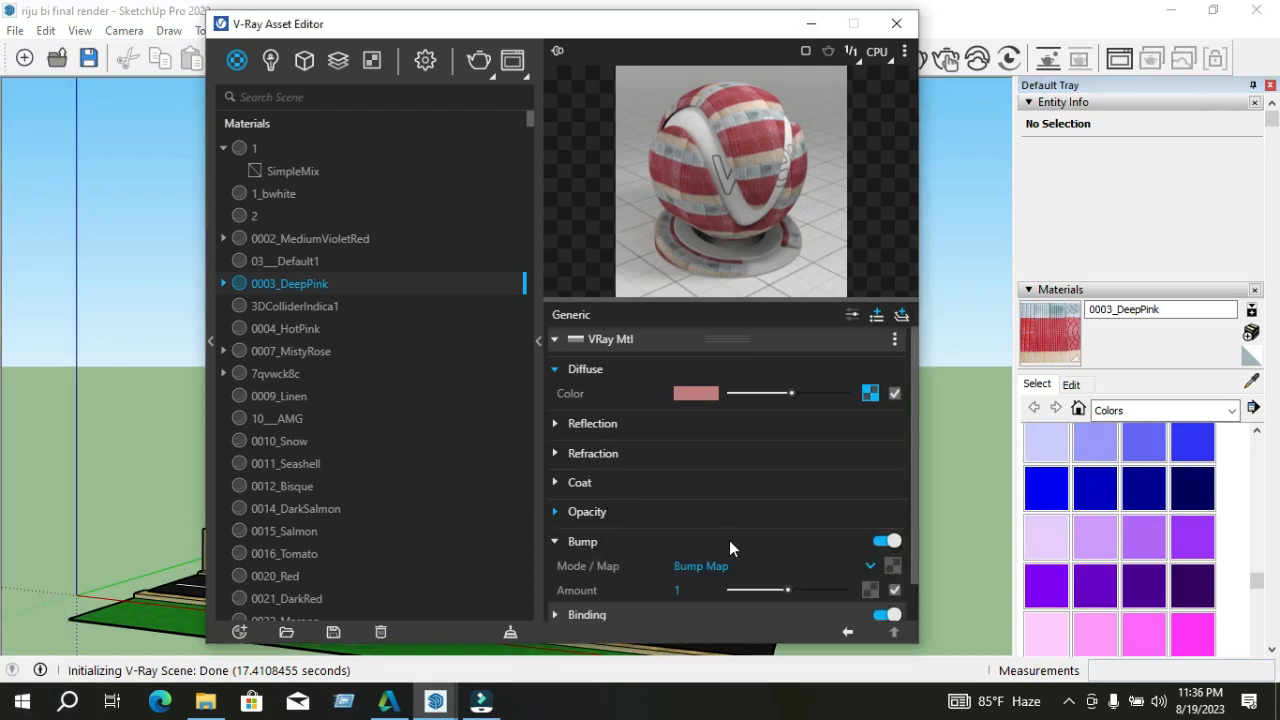
Keep the 0003_DeepPink material's bump mode as Bump Map and set its bump amount to about 1.65
{"action": "scroll", "coordinate": [729, 540], "scroll_direction": "down", "scroll_amount": 1}
{"action": "left_click", "coordinate": [702, 522]}
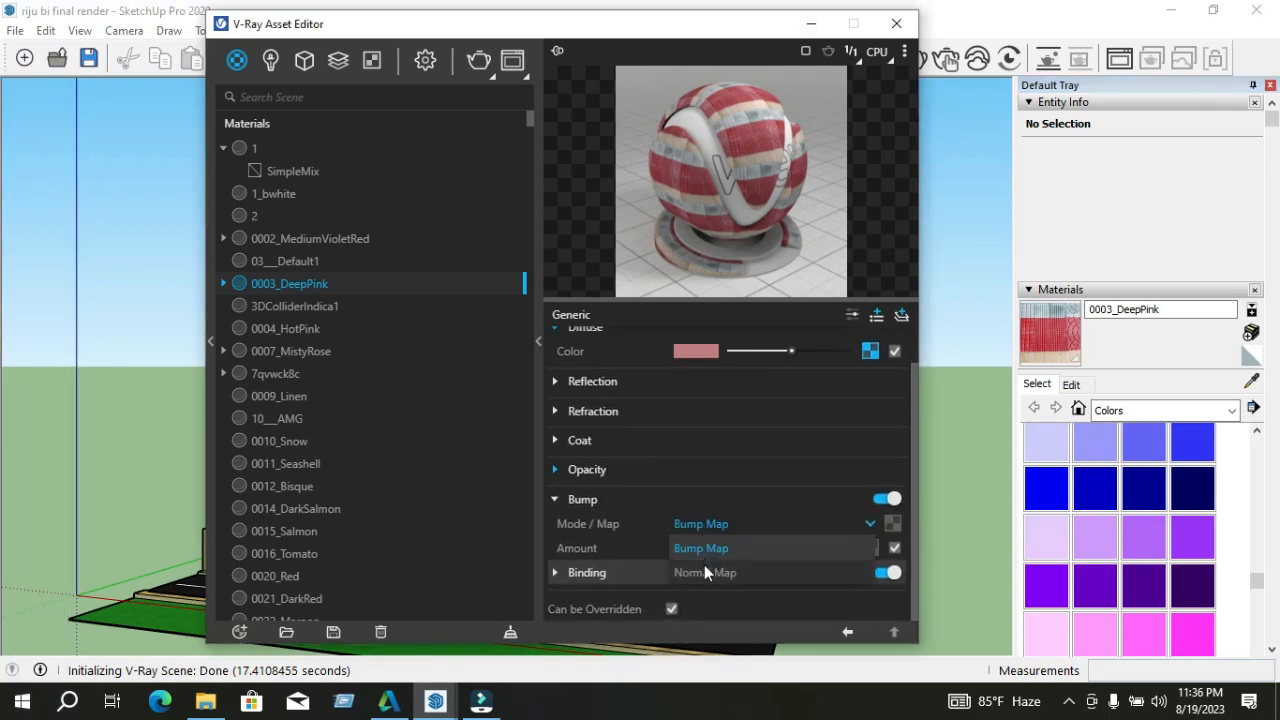
{"action": "left_click", "coordinate": [723, 547]}
{"action": "left_click_drag", "start_coordinate": [777, 548], "coordinate": [826, 548]}
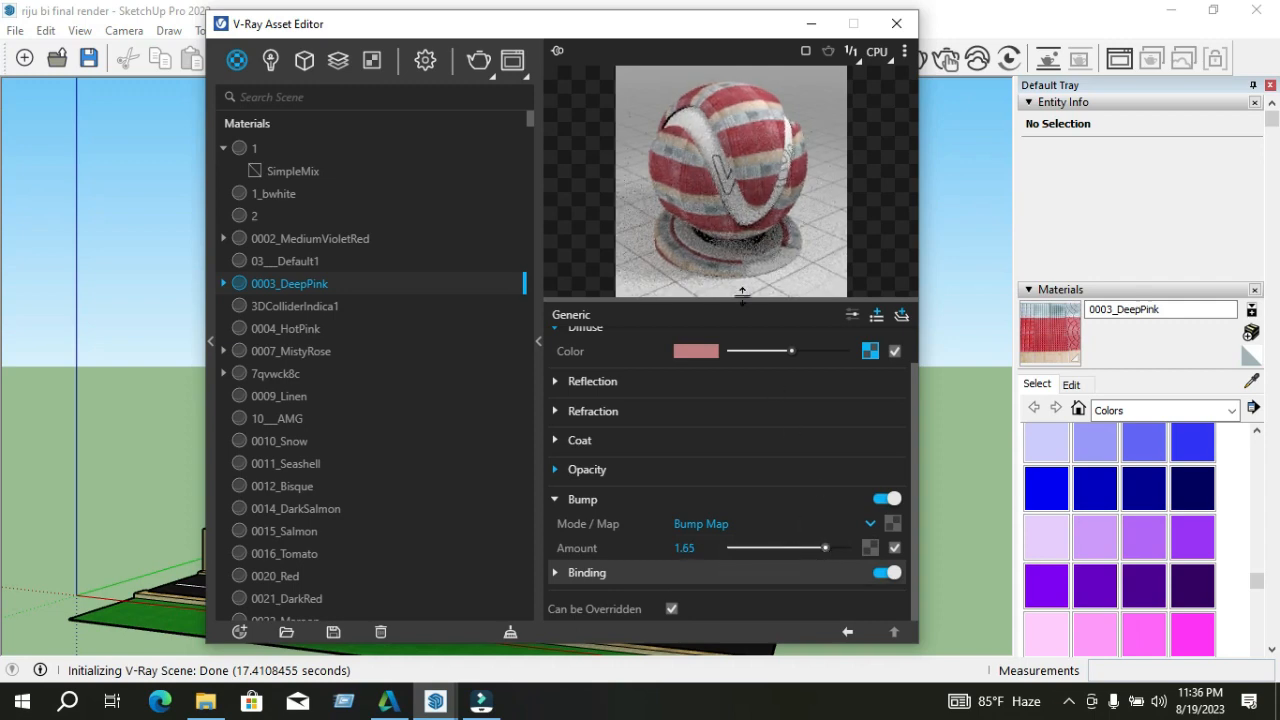
{"action": "left_click", "coordinate": [481, 700]}
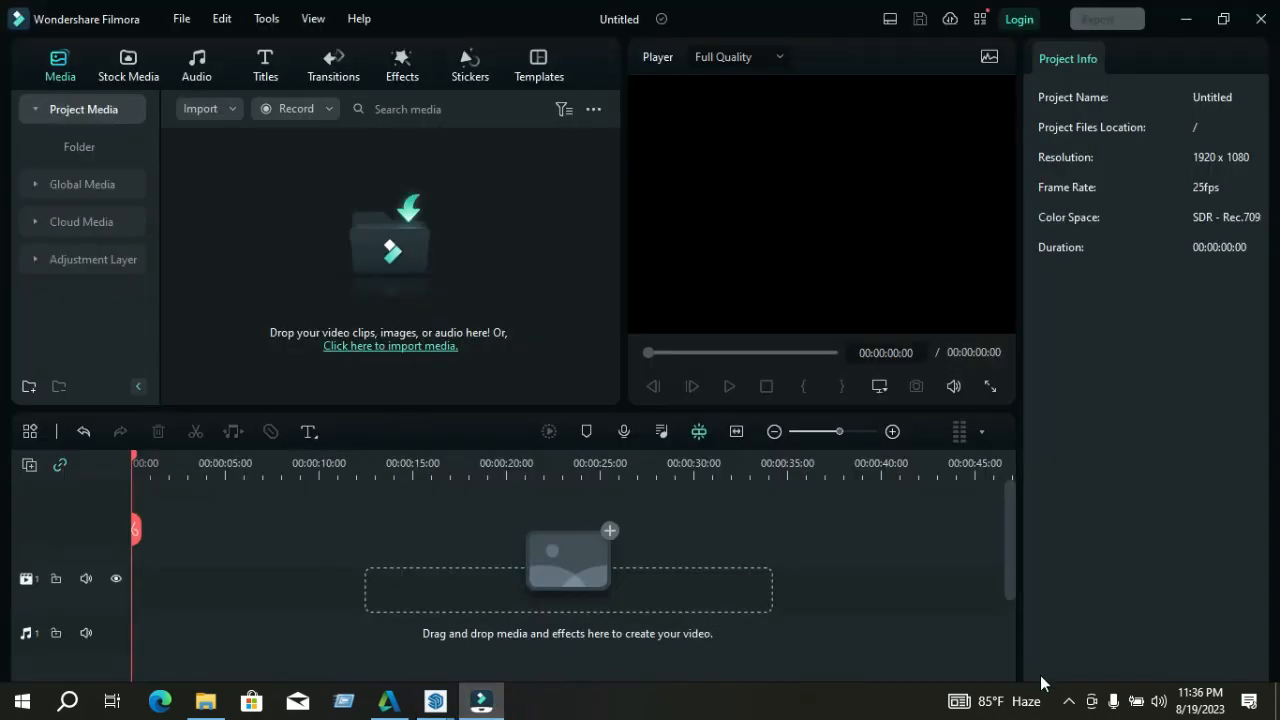
{"action": "left_click", "coordinate": [1068, 701]}
{"action": "right_click", "coordinate": [1068, 665]}
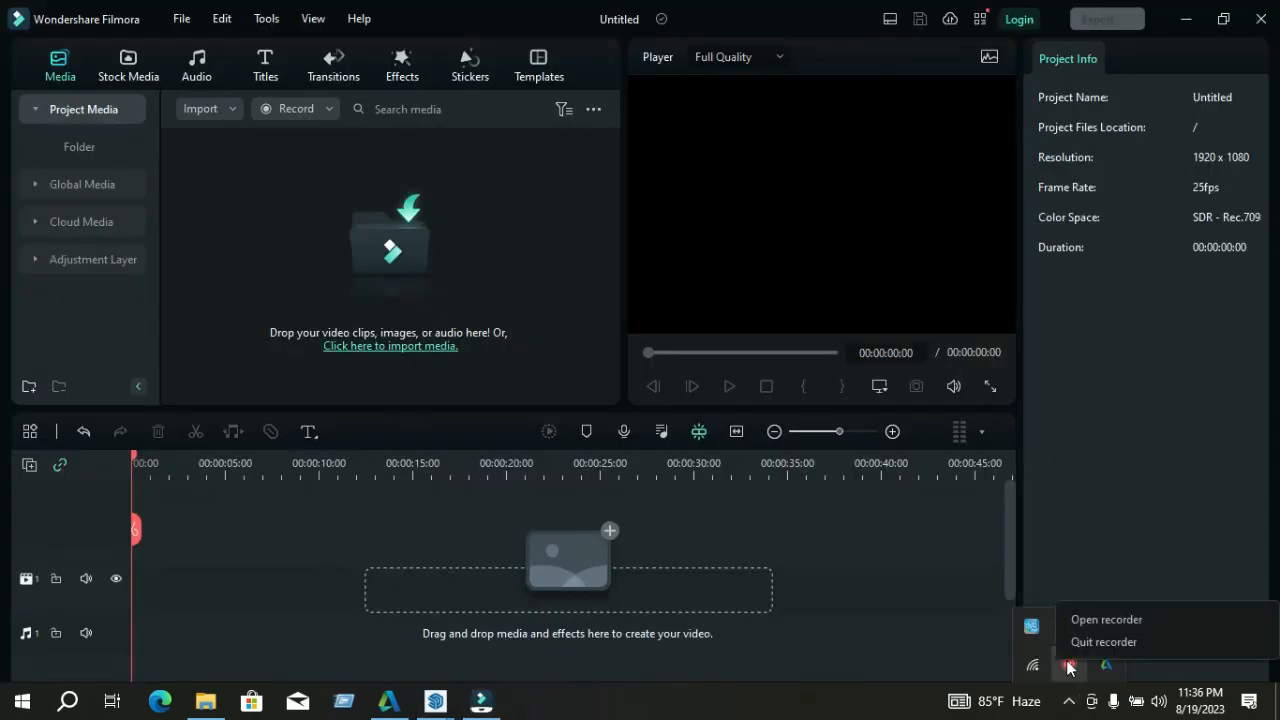
{"action": "left_click", "coordinate": [1104, 619]}
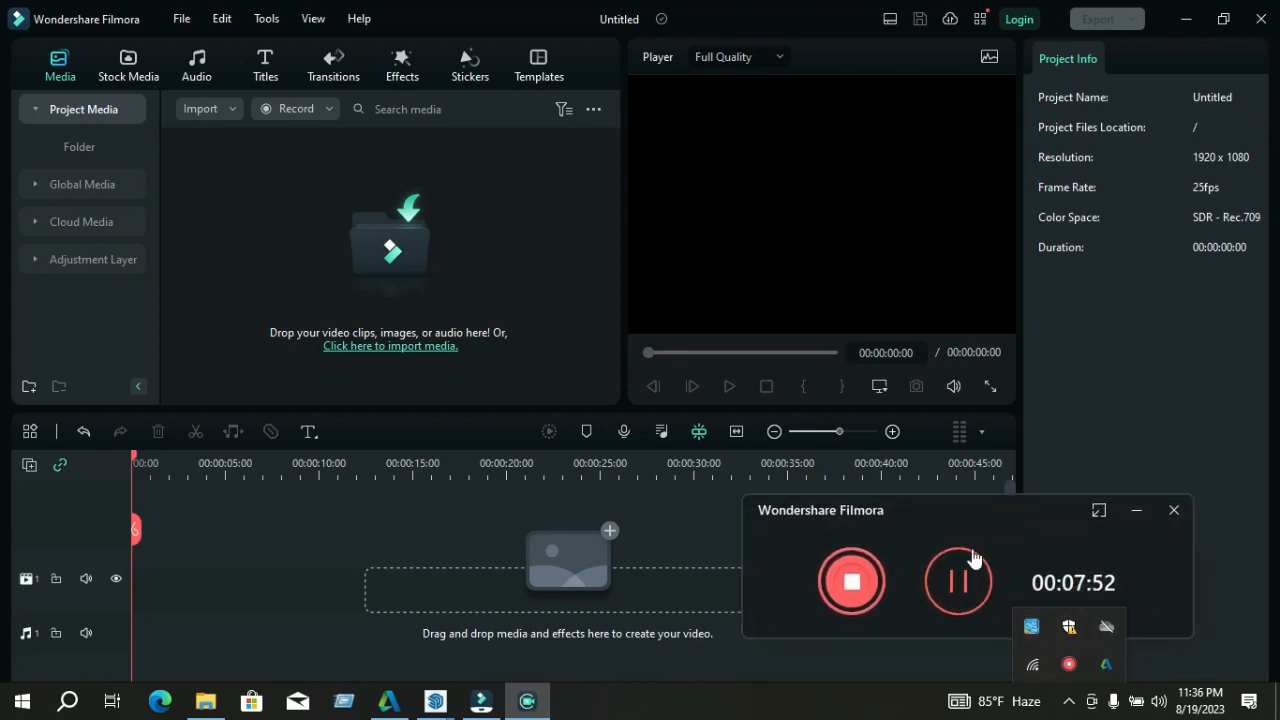
{"action": "left_click", "coordinate": [972, 560]}
{"action": "left_click", "coordinate": [1185, 19]}
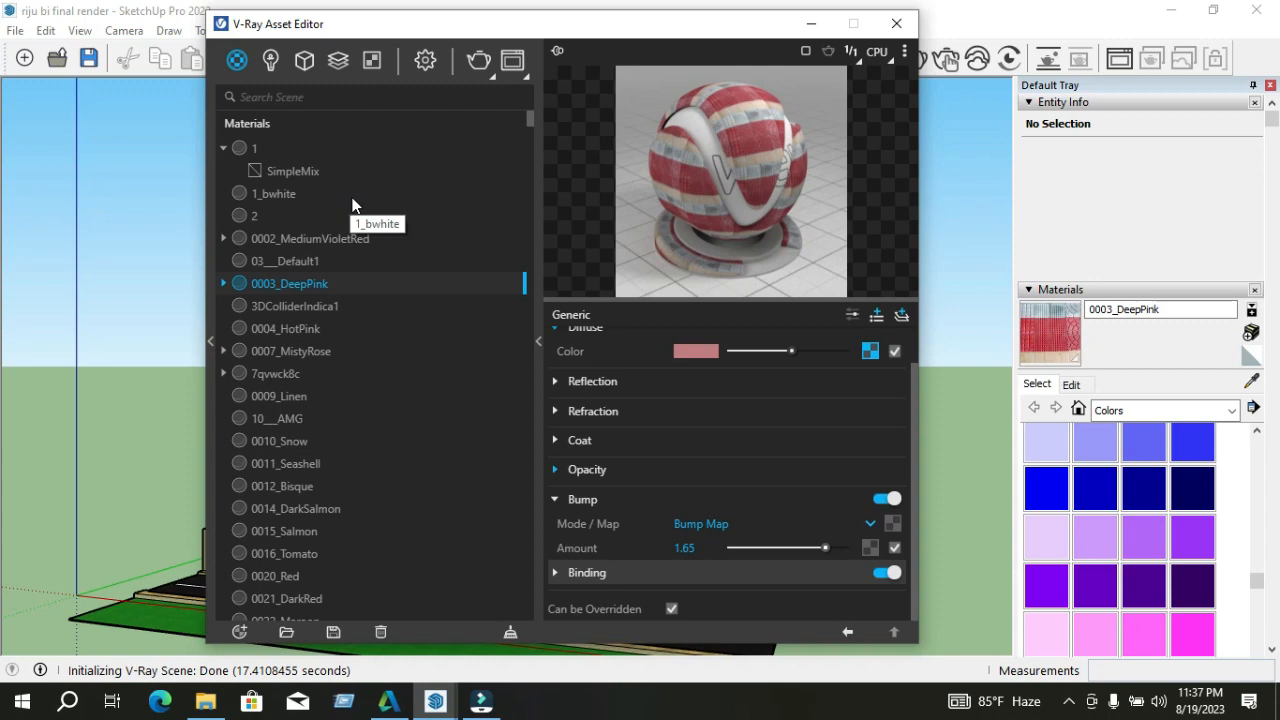
Set the SunLight's intensity to 1 in the V-Ray lights list
{"action": "left_click", "coordinate": [274, 64]}
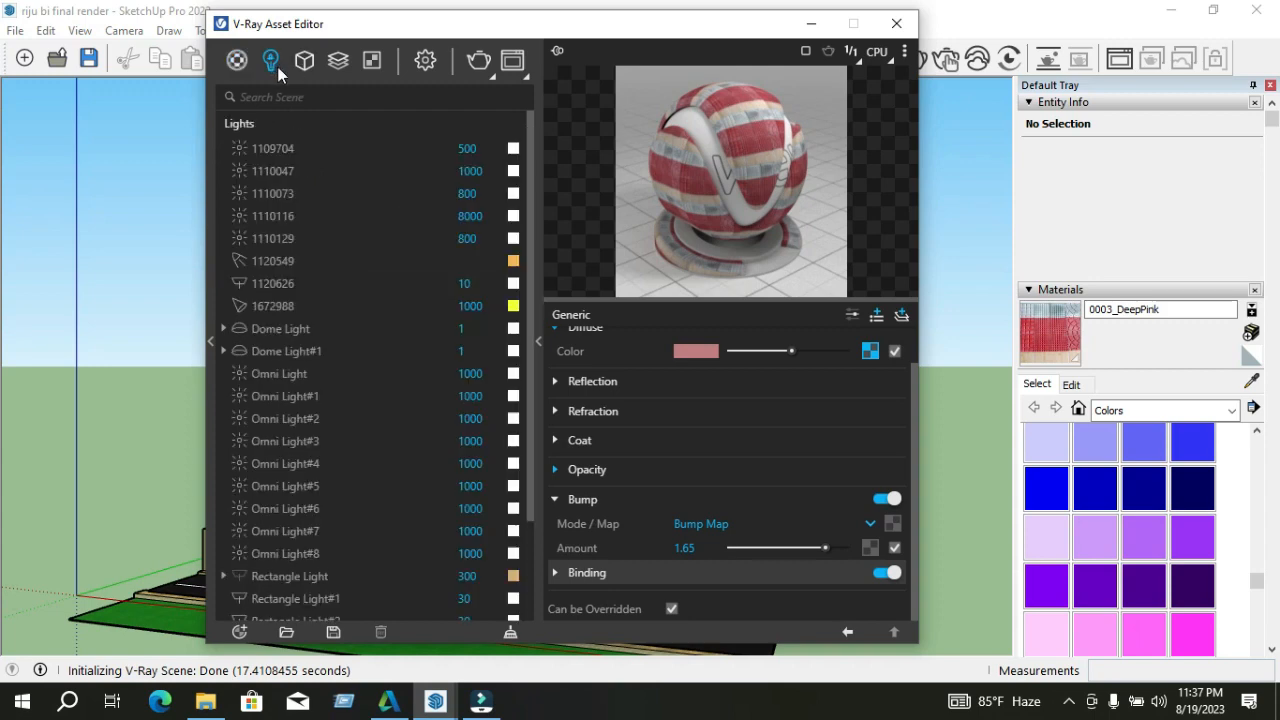
{"action": "scroll", "coordinate": [392, 267], "scroll_direction": "down", "scroll_amount": 3}
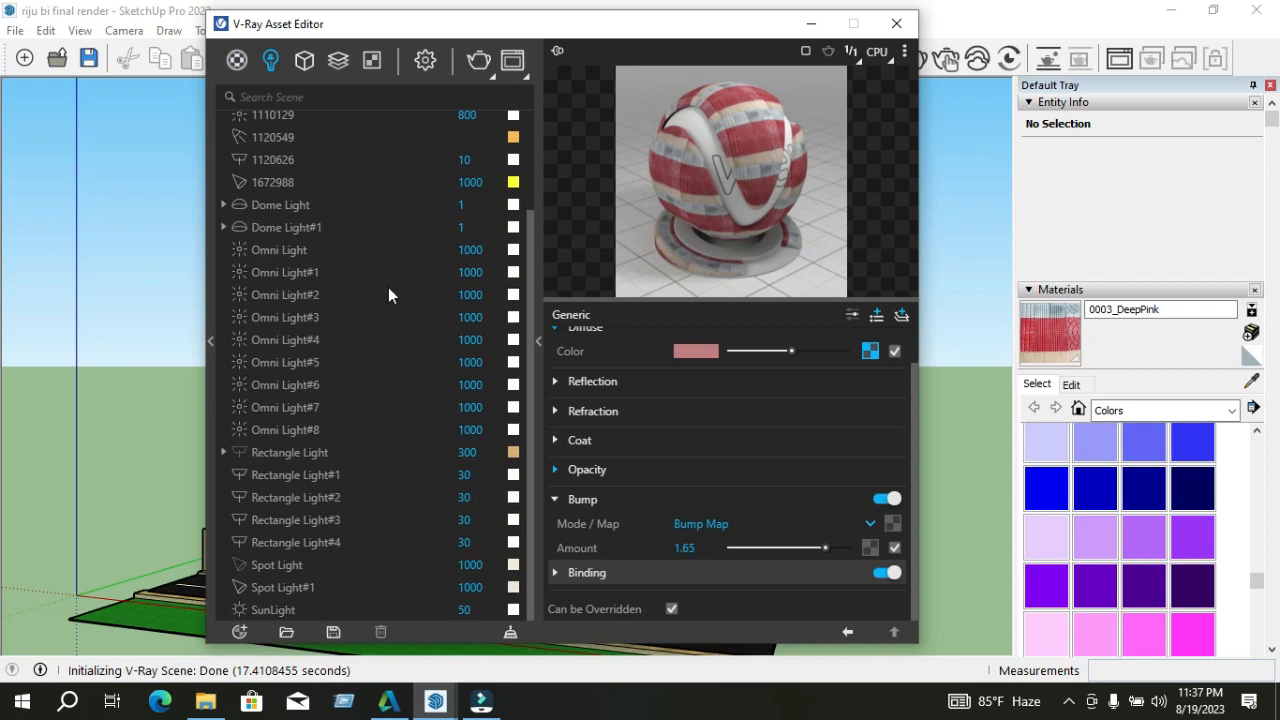
{"action": "scroll", "coordinate": [384, 329], "scroll_direction": "up", "scroll_amount": 2}
{"action": "scroll", "coordinate": [384, 329], "scroll_direction": "down", "scroll_amount": 2}
{"action": "left_click", "coordinate": [478, 609]}
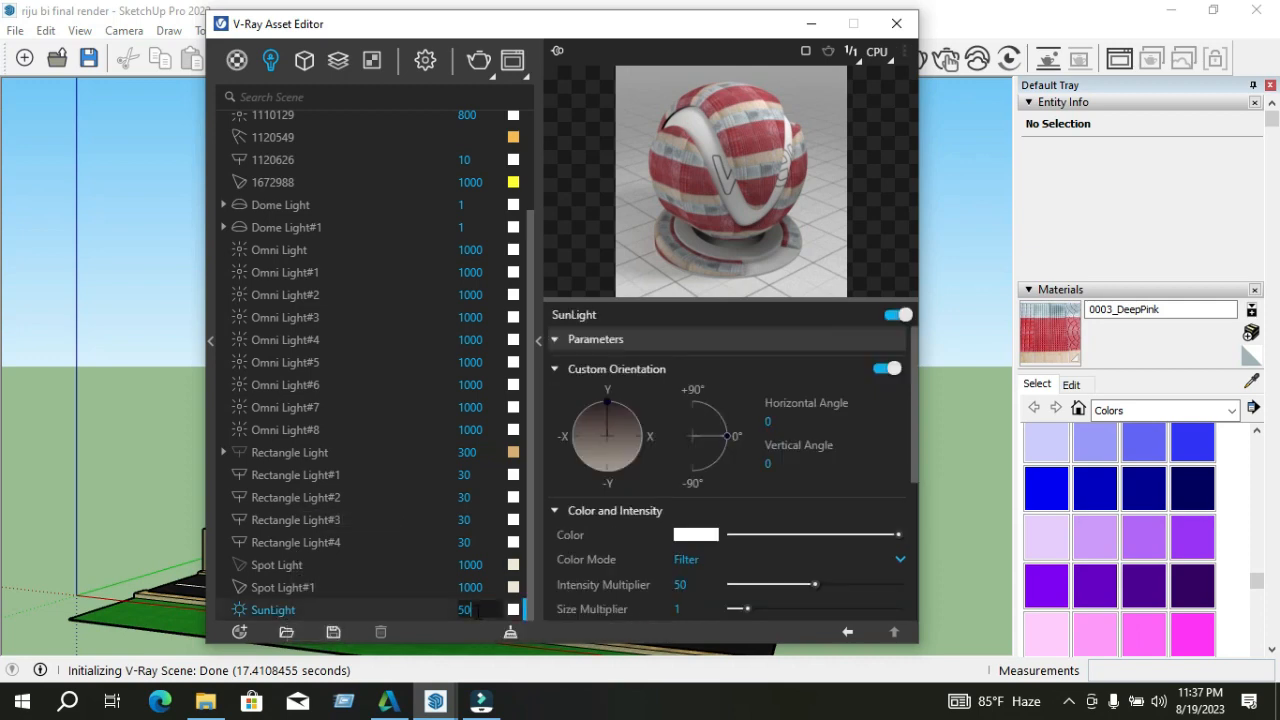
{"action": "key", "text": "BackSpace"}
{"action": "key", "text": "BackSpace"}
{"action": "type", "text": "1"}
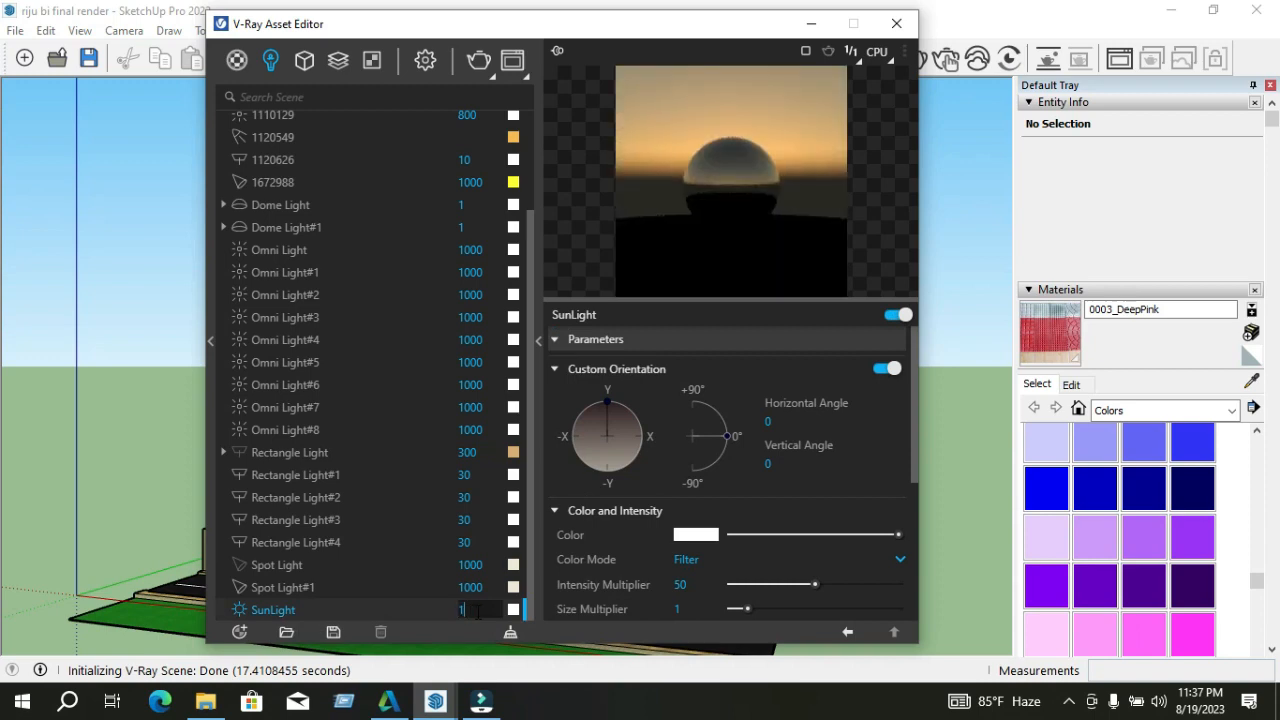
{"action": "key", "text": "Return"}
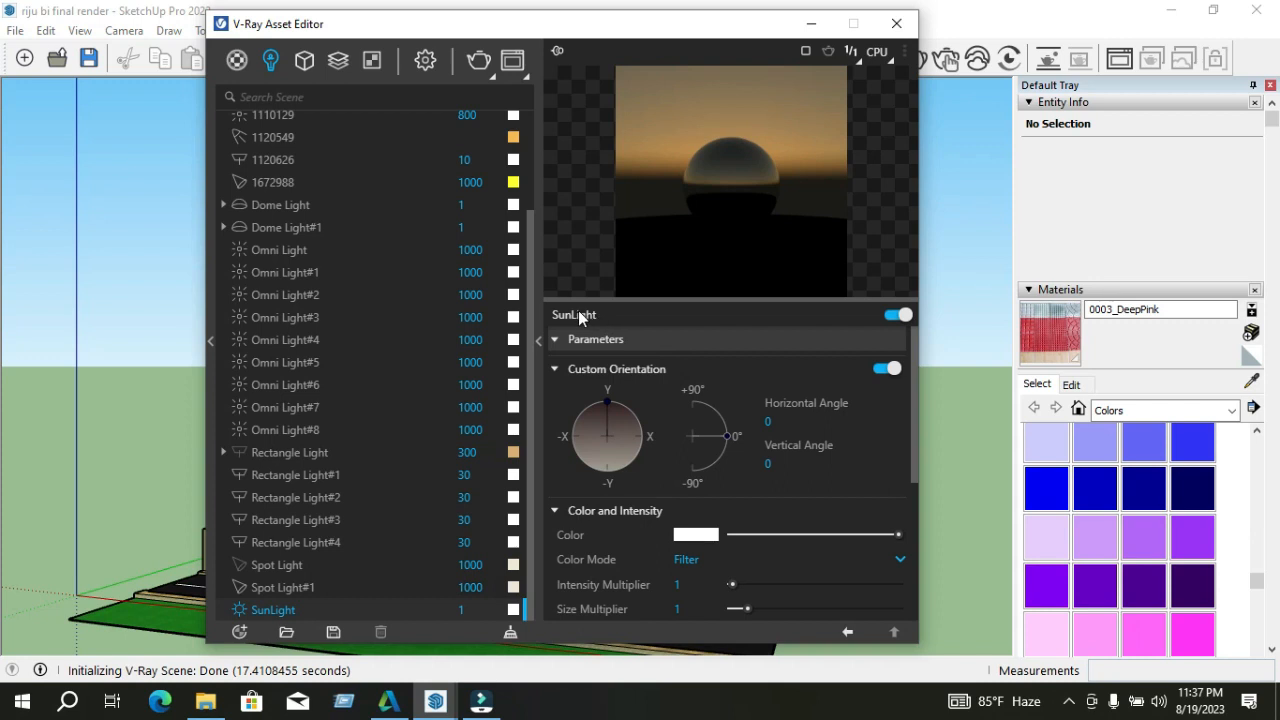
Orient the SunLight to a horizontal angle of about 359.5 and a vertical angle of about 17.5
{"action": "left_click_drag", "start_coordinate": [727, 433], "coordinate": [712, 408]}
{"action": "mouse_move", "coordinate": [604, 424]}
{"action": "left_mouse_down"}
{"action": "mouse_move", "coordinate": [641, 443]}
{"action": "mouse_move", "coordinate": [636, 470]}
{"action": "mouse_move", "coordinate": [607, 405]}
{"action": "left_mouse_up"}
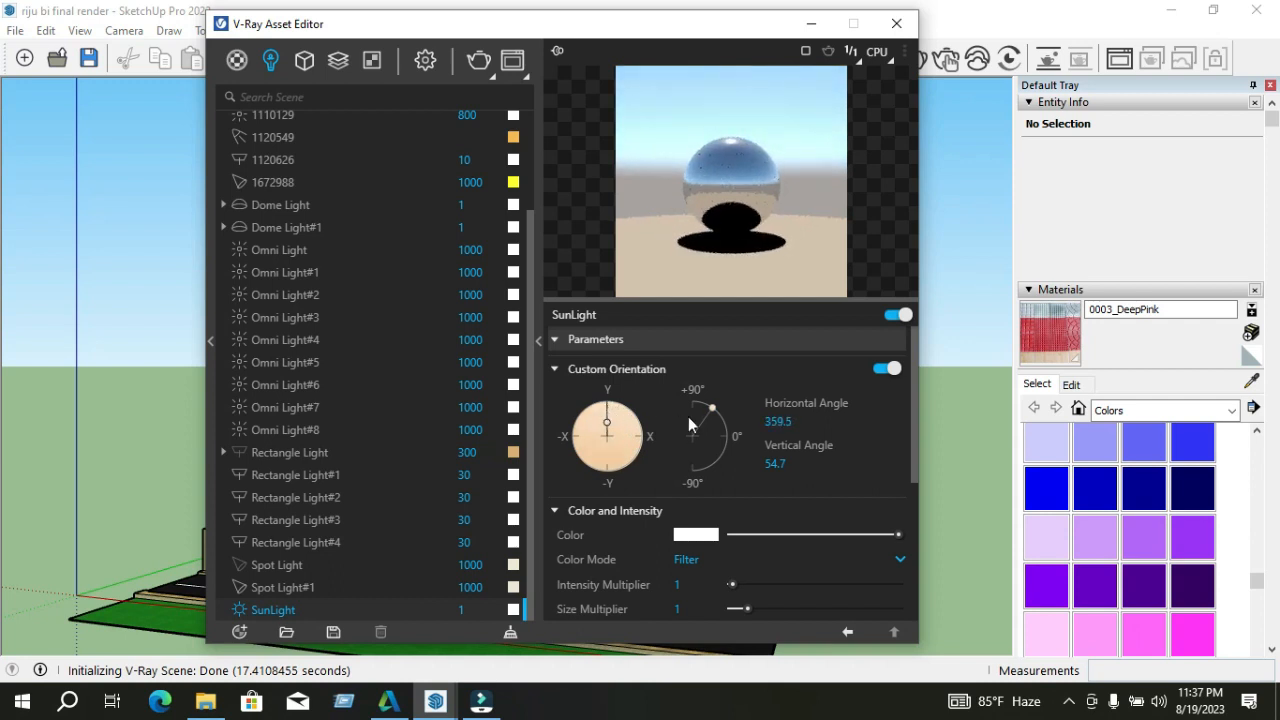
{"action": "mouse_move", "coordinate": [711, 408]}
{"action": "left_mouse_down"}
{"action": "mouse_move", "coordinate": [688, 393]}
{"action": "mouse_move", "coordinate": [719, 418]}
{"action": "mouse_move", "coordinate": [719, 453]}
{"action": "mouse_move", "coordinate": [718, 429]}
{"action": "left_mouse_up"}
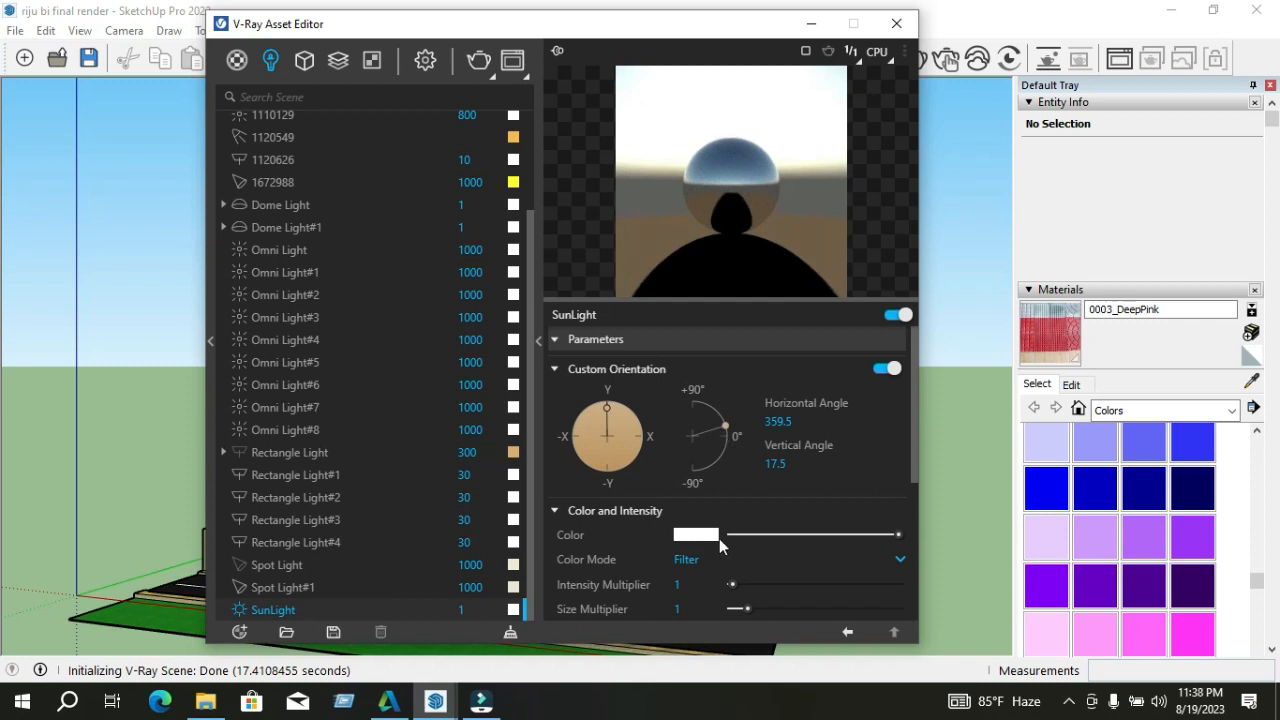
Review the SunLight's sky, ground albedo and light options, and test its Invisible option
{"action": "scroll", "coordinate": [718, 537], "scroll_direction": "down", "scroll_amount": 3}
{"action": "scroll", "coordinate": [718, 493], "scroll_direction": "down", "scroll_amount": 2}
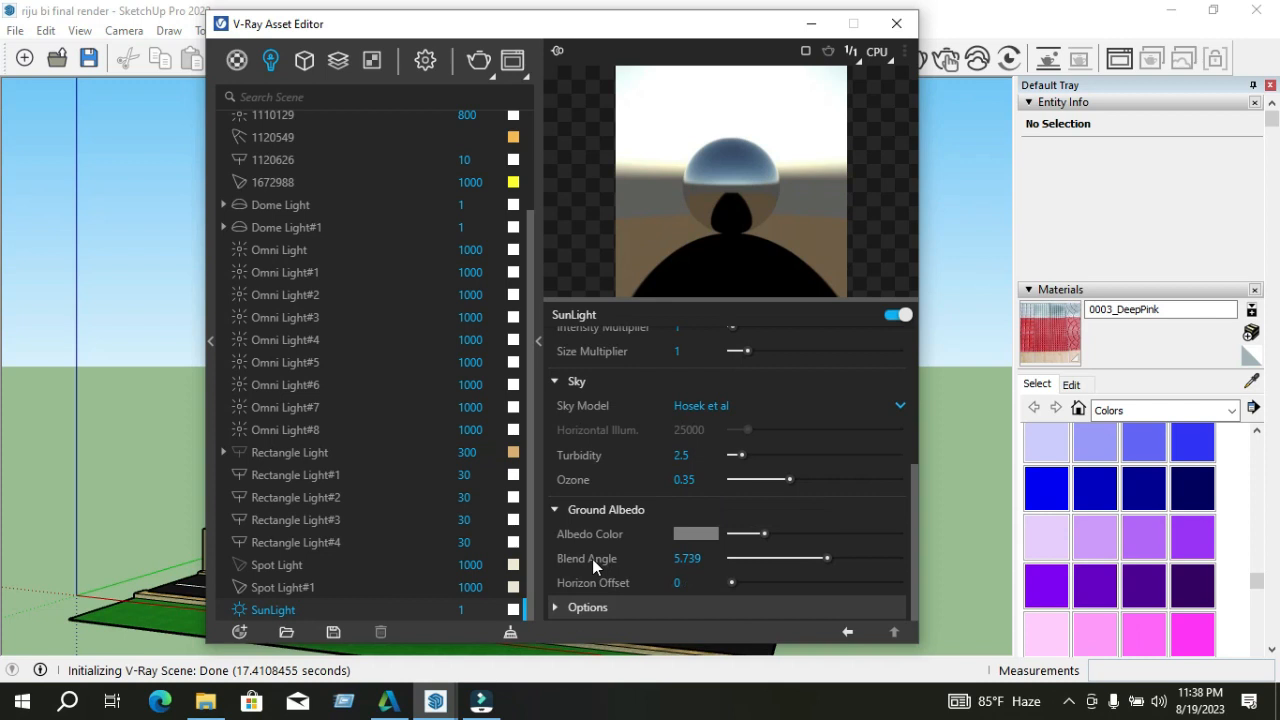
{"action": "left_click", "coordinate": [582, 607]}
{"action": "scroll", "coordinate": [725, 512], "scroll_direction": "down", "scroll_amount": 3}
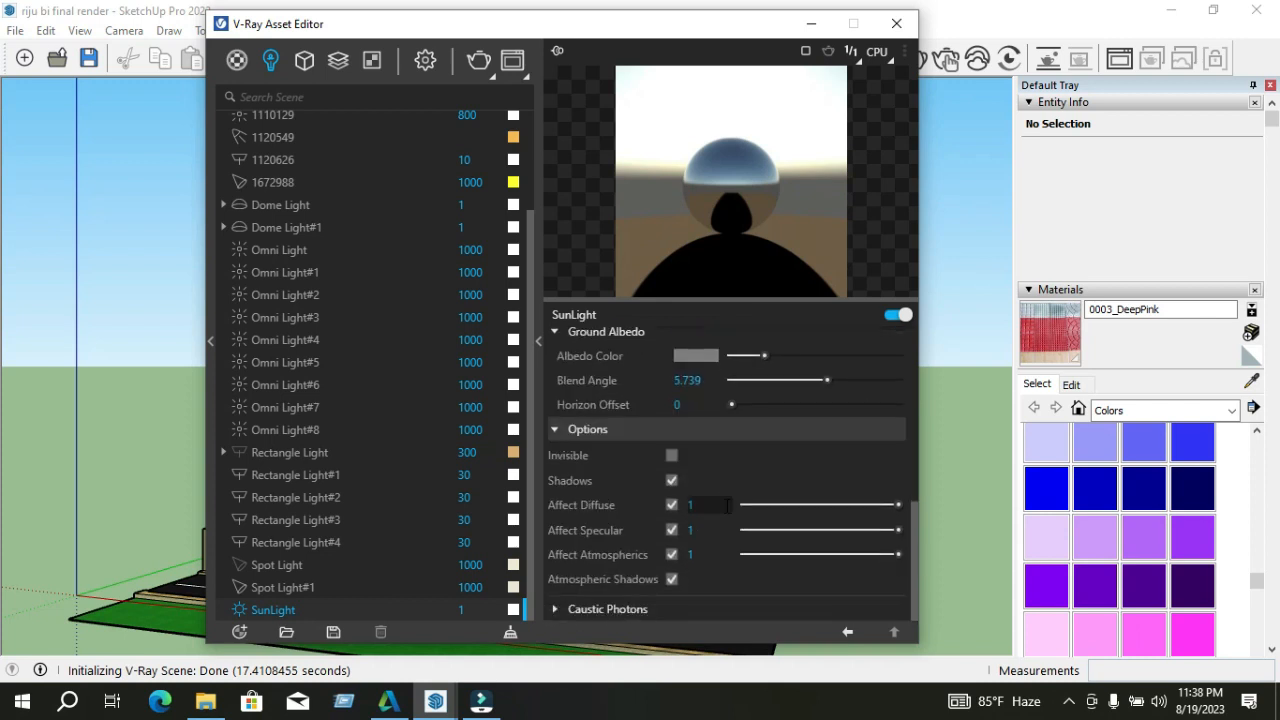
{"action": "left_click", "coordinate": [671, 456]}
{"action": "left_click", "coordinate": [671, 456]}
{"action": "left_click", "coordinate": [671, 456]}
Enable the Invisible and No Decay options for Rectangle Light#4, leaving Shadows on
{"action": "left_click", "coordinate": [335, 545]}
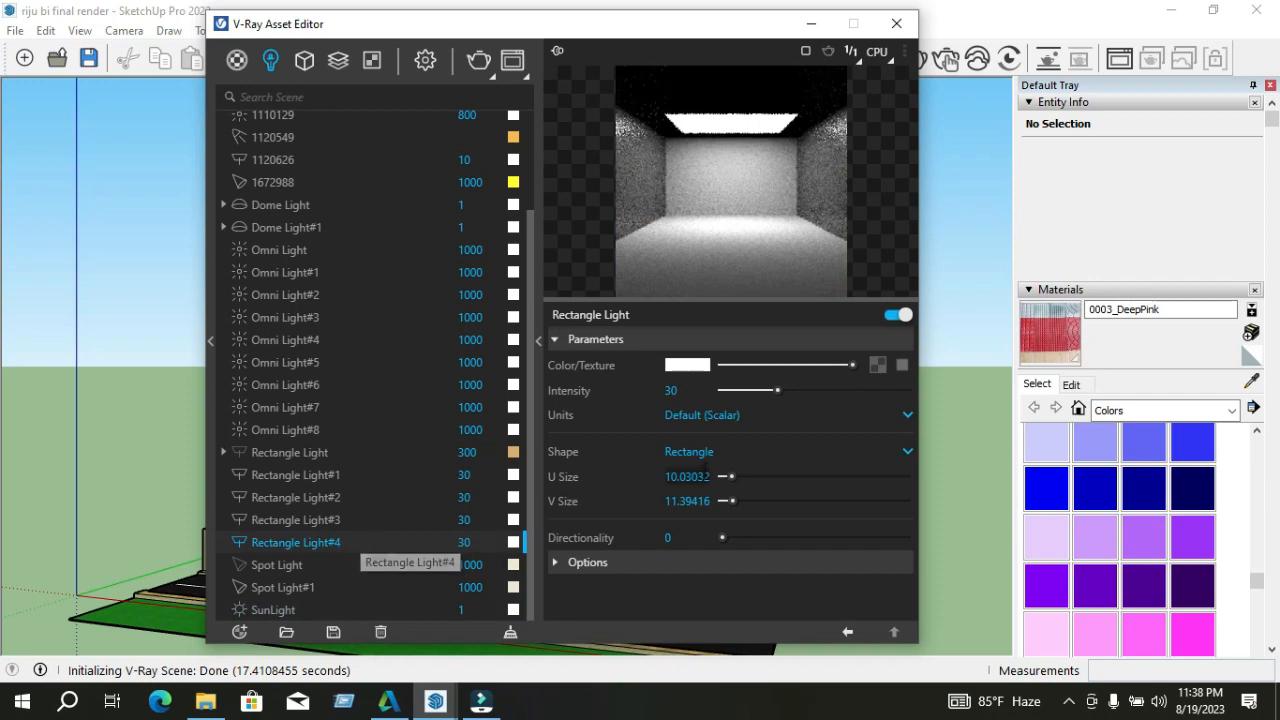
{"action": "left_click", "coordinate": [626, 555]}
{"action": "scroll", "coordinate": [632, 556], "scroll_direction": "down", "scroll_amount": 3}
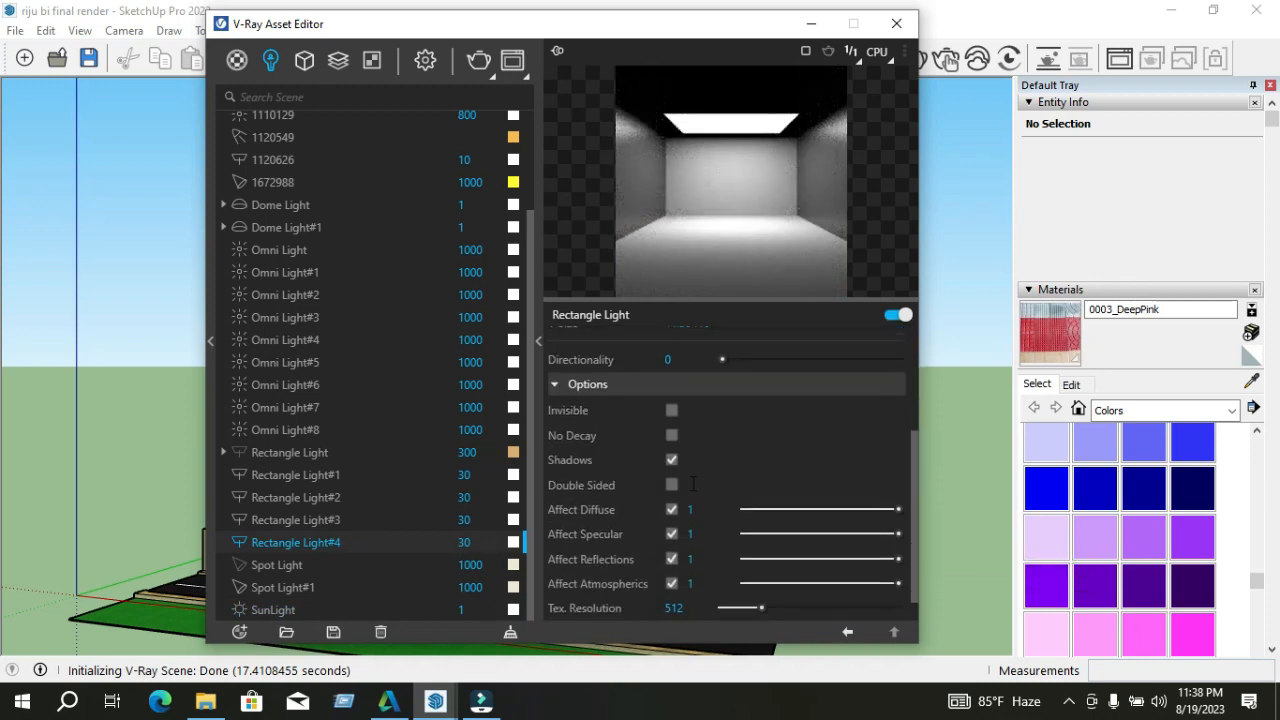
{"action": "left_click", "coordinate": [672, 401]}
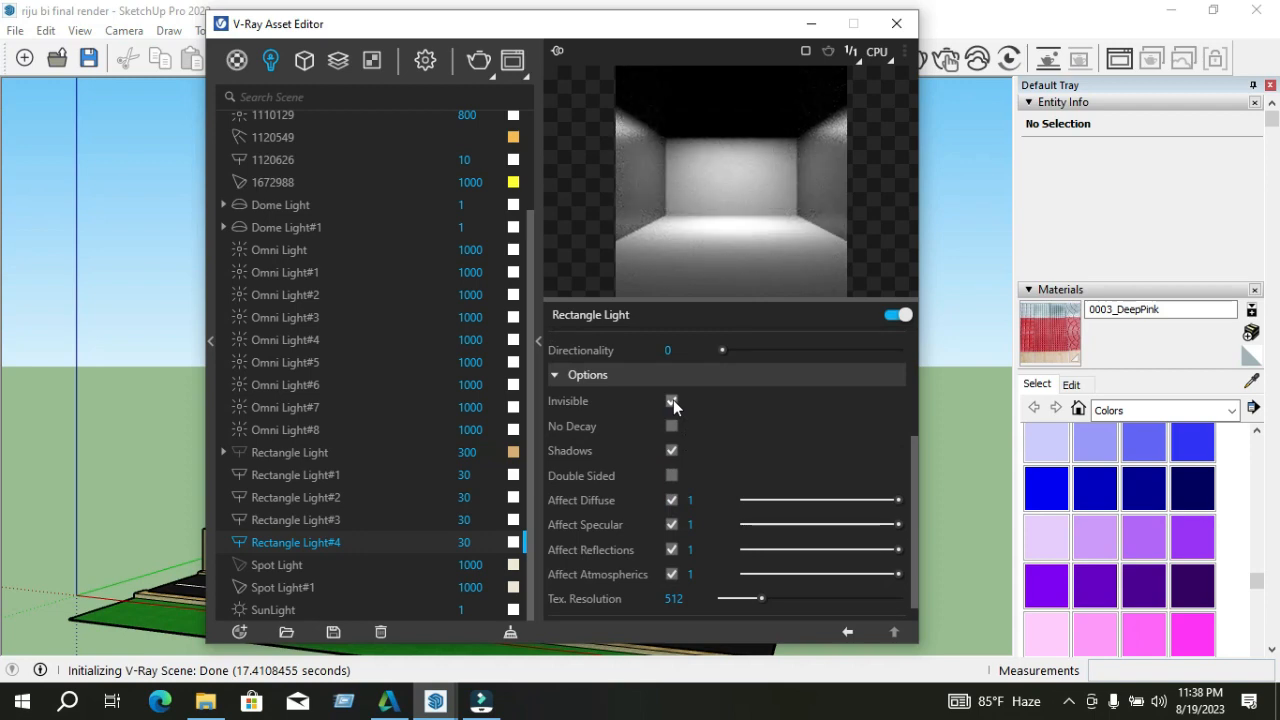
{"action": "left_click", "coordinate": [672, 400]}
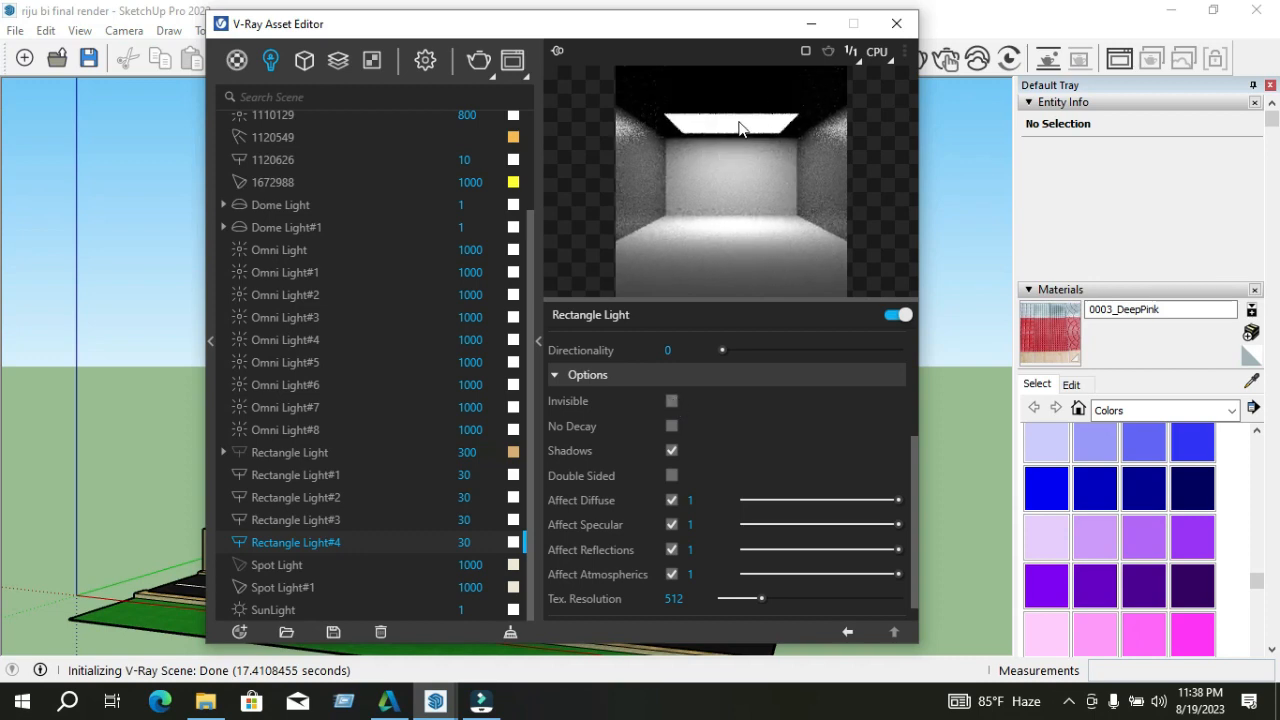
{"action": "left_click", "coordinate": [672, 401]}
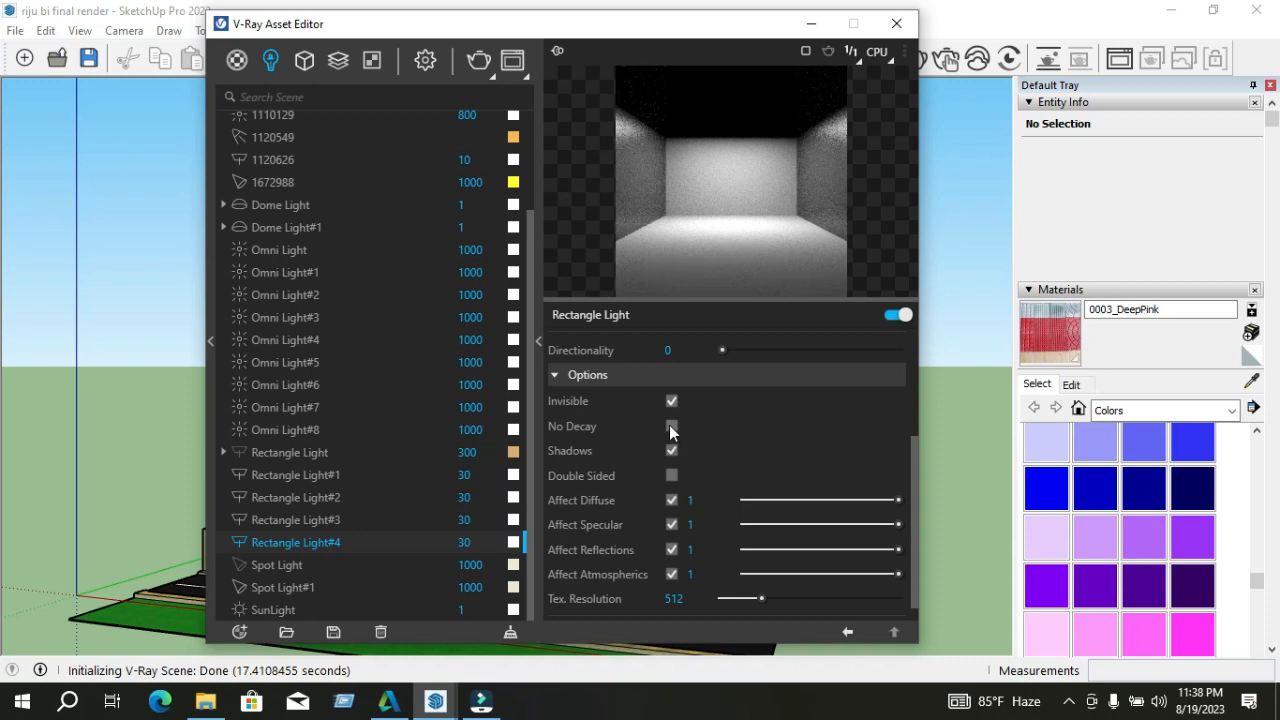
{"action": "left_click", "coordinate": [670, 426]}
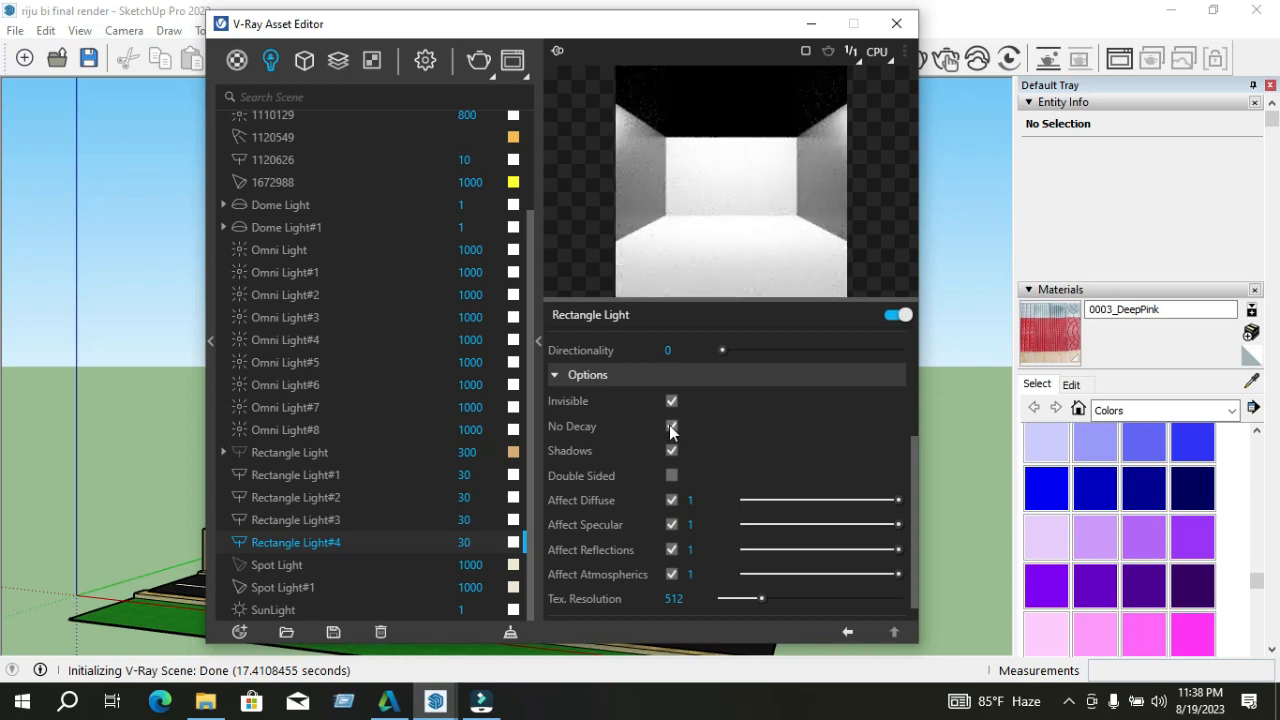
{"action": "mouse_move", "coordinate": [605, 430]}
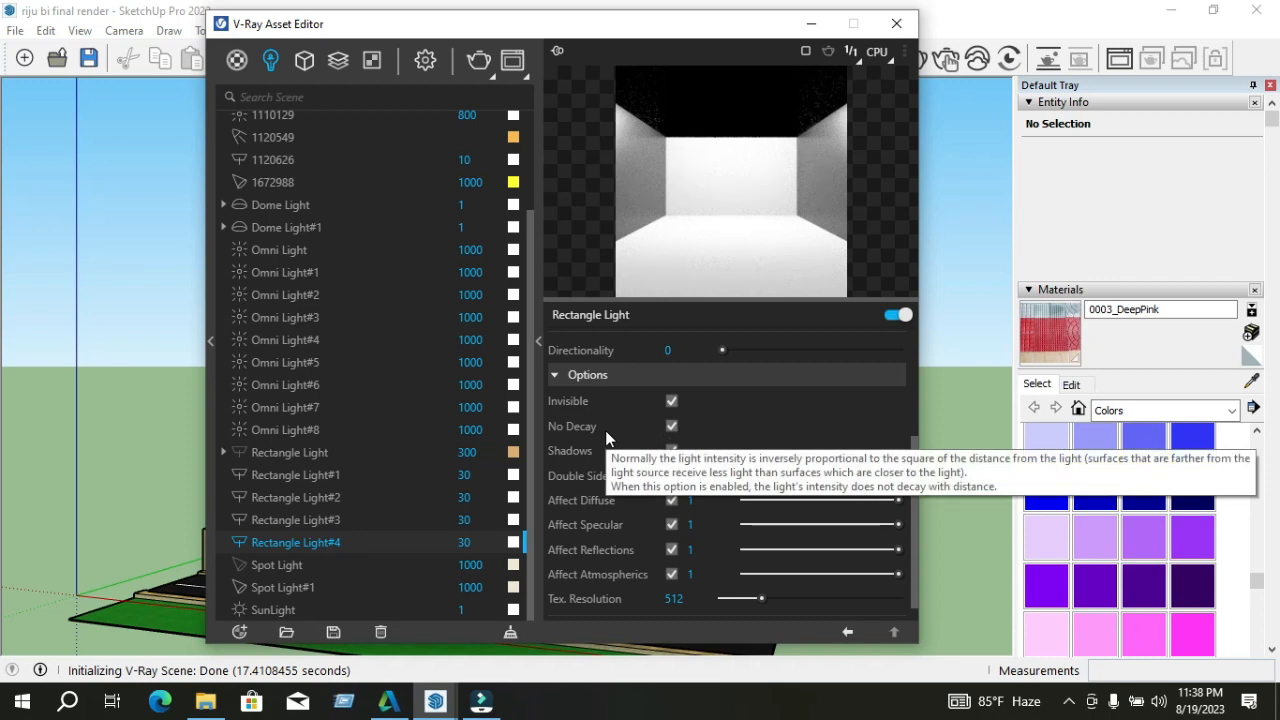
{"action": "left_click", "coordinate": [672, 449]}
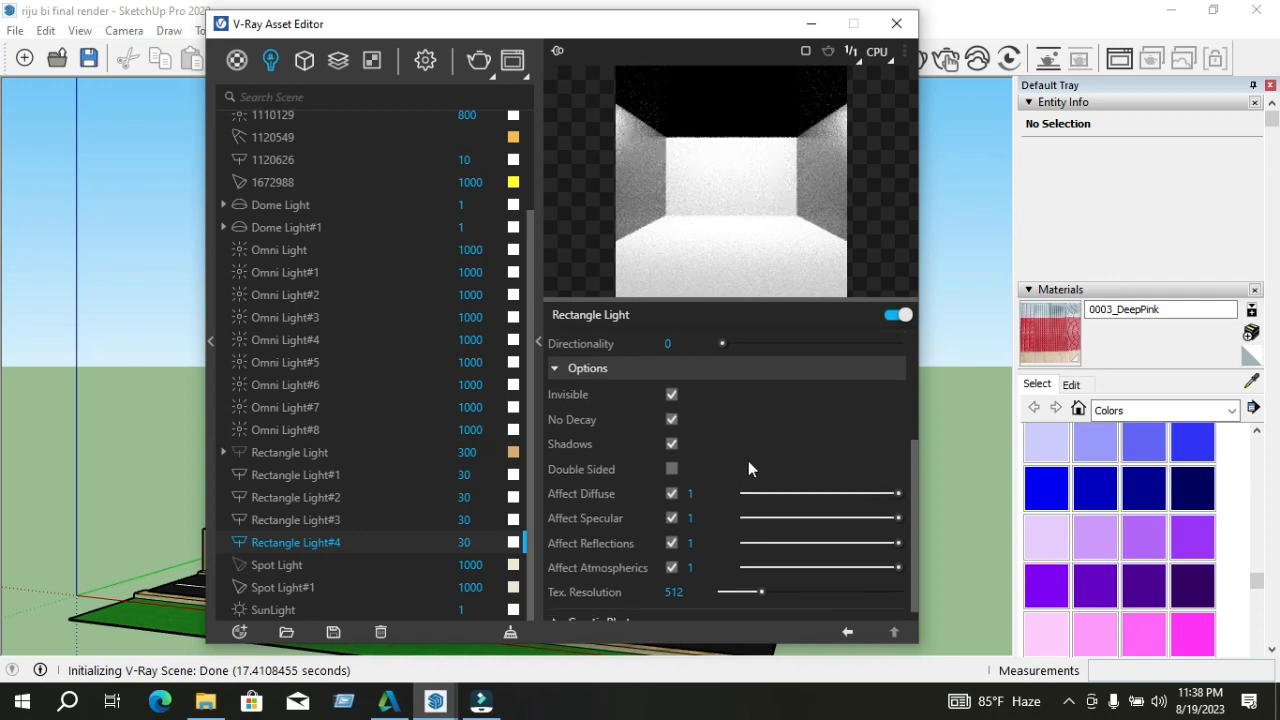
Set Rectangle Light#4's Affect Diffuse to 0.7, Affect Specular to 0.6 and Affect Reflections to 0.6
{"action": "scroll", "coordinate": [755, 462], "scroll_direction": "down", "scroll_amount": 1}
{"action": "left_click", "coordinate": [810, 480]}
{"action": "left_click_drag", "start_coordinate": [810, 480], "coordinate": [835, 530]}
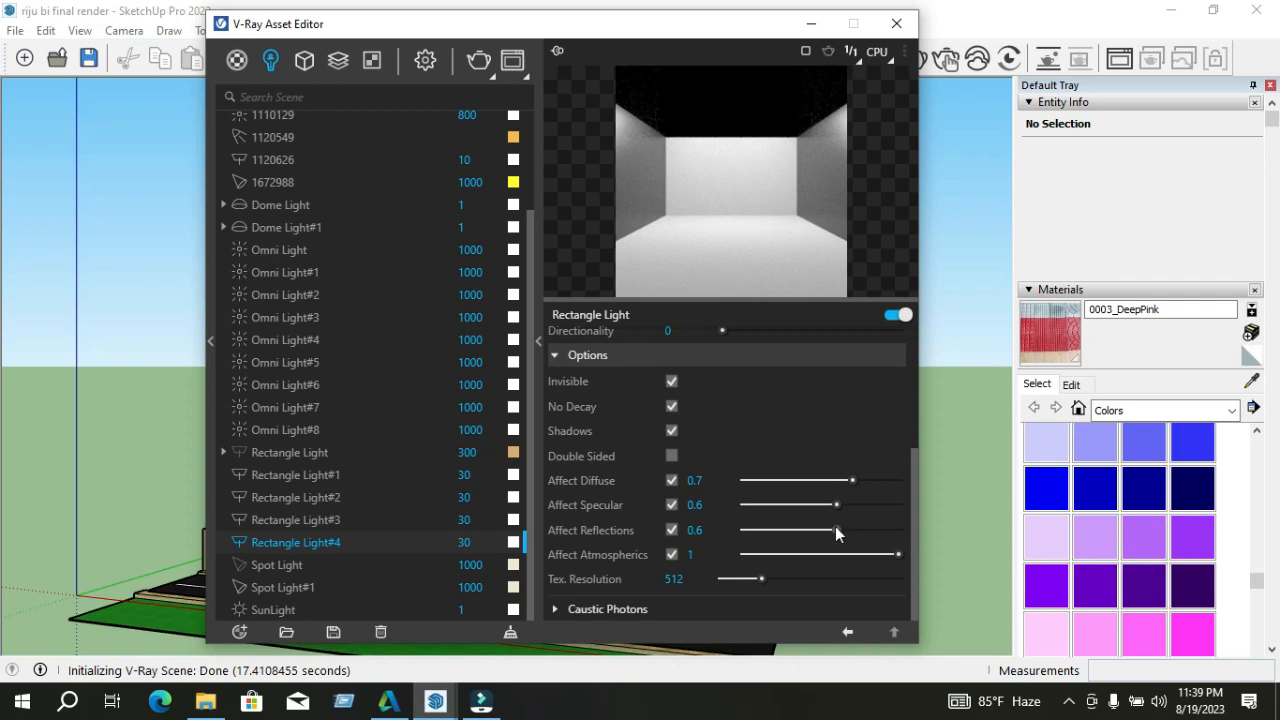
Open the V-Ray render settings and examine the Render section's engine options
{"action": "left_click", "coordinate": [424, 62]}
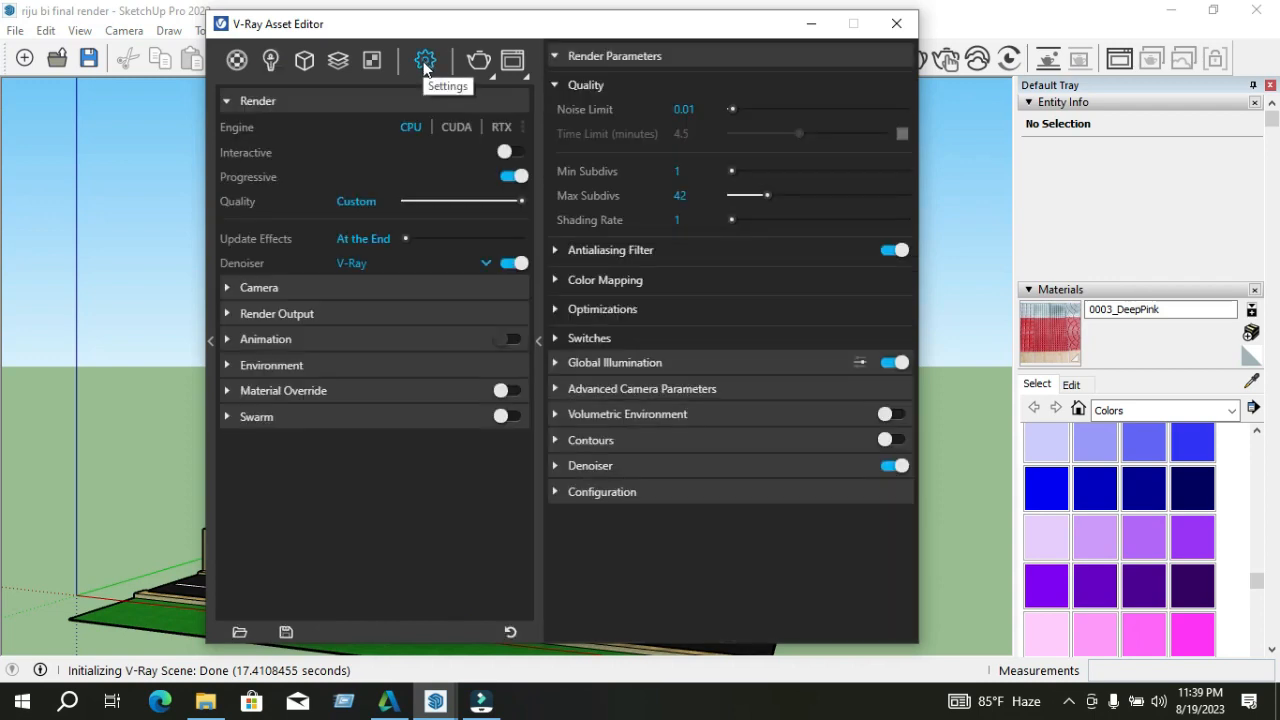
{"action": "mouse_move", "coordinate": [240, 135]}
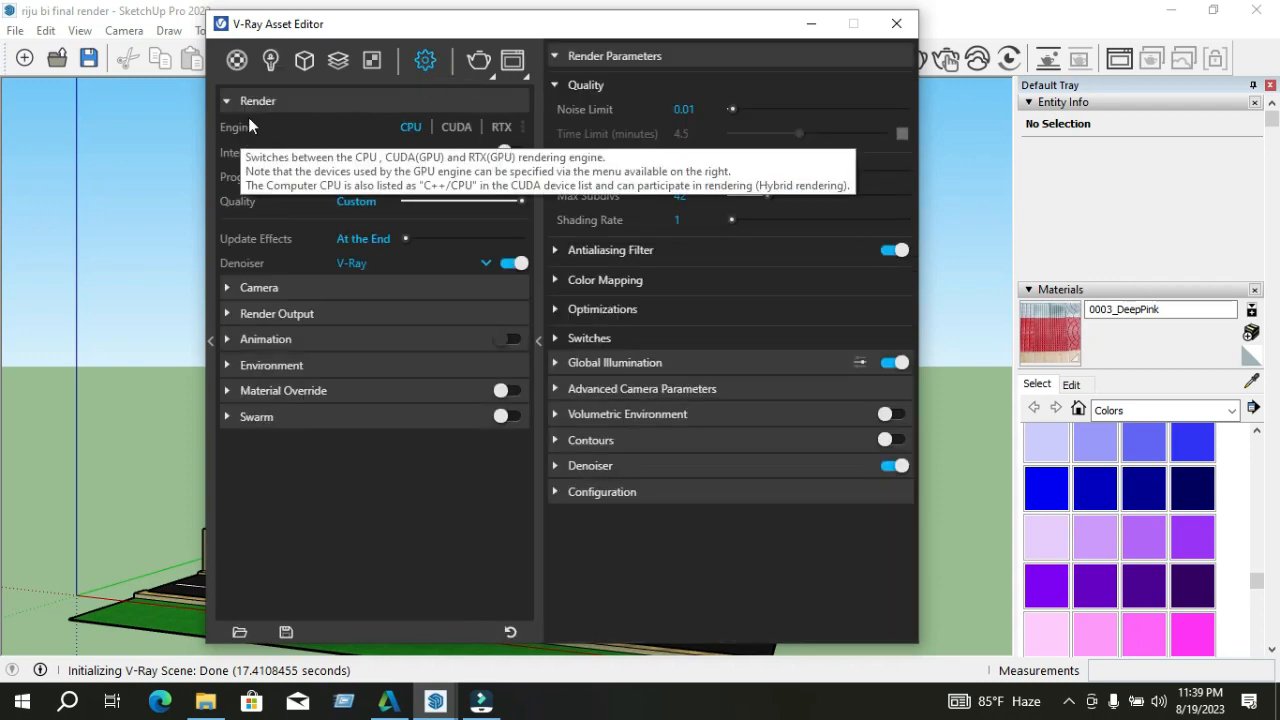
{"action": "left_click", "coordinate": [248, 102]}
{"action": "left_click", "coordinate": [248, 102]}
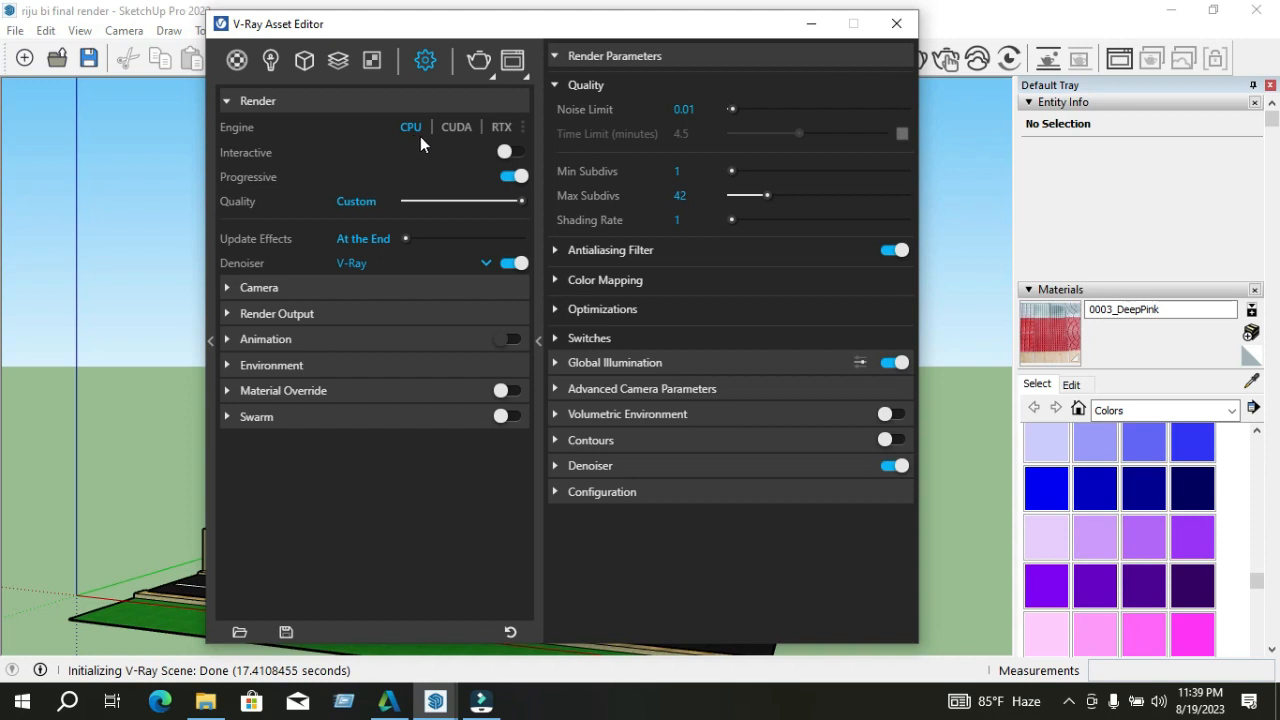
{"action": "left_click", "coordinate": [507, 151]}
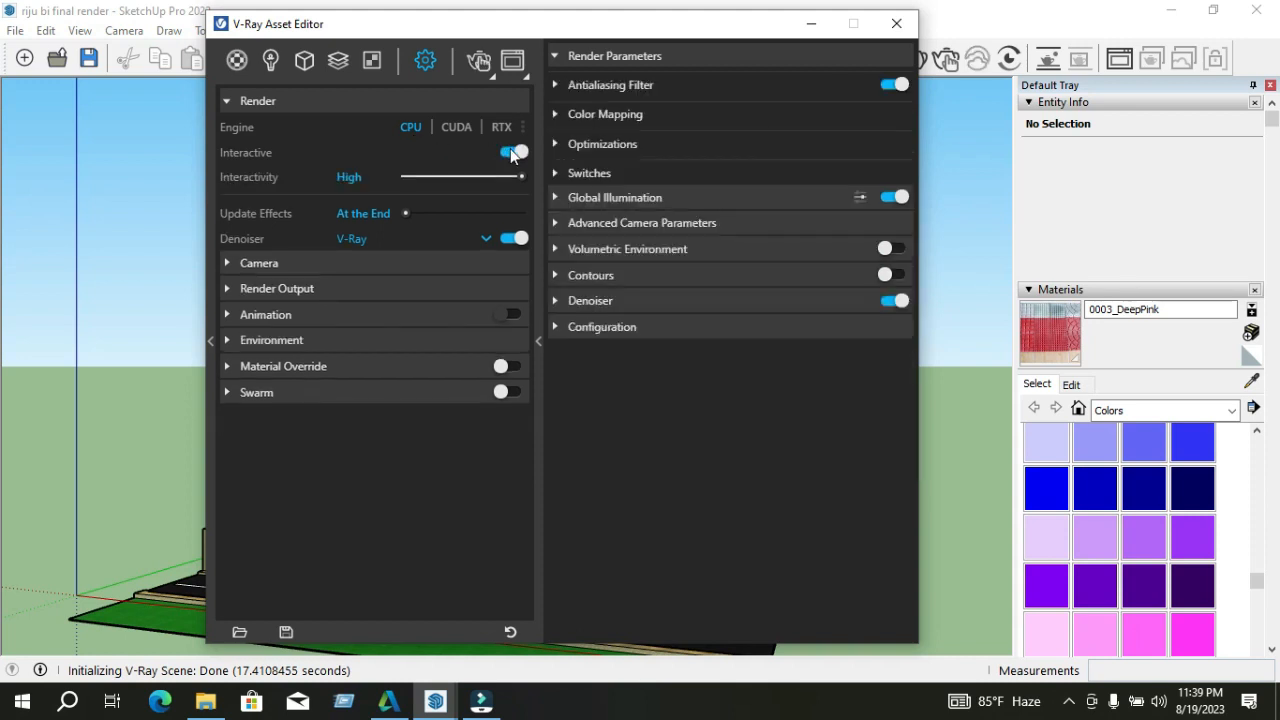
{"action": "left_click", "coordinate": [513, 151]}
{"action": "left_click", "coordinate": [513, 152]}
{"action": "left_click", "coordinate": [515, 152]}
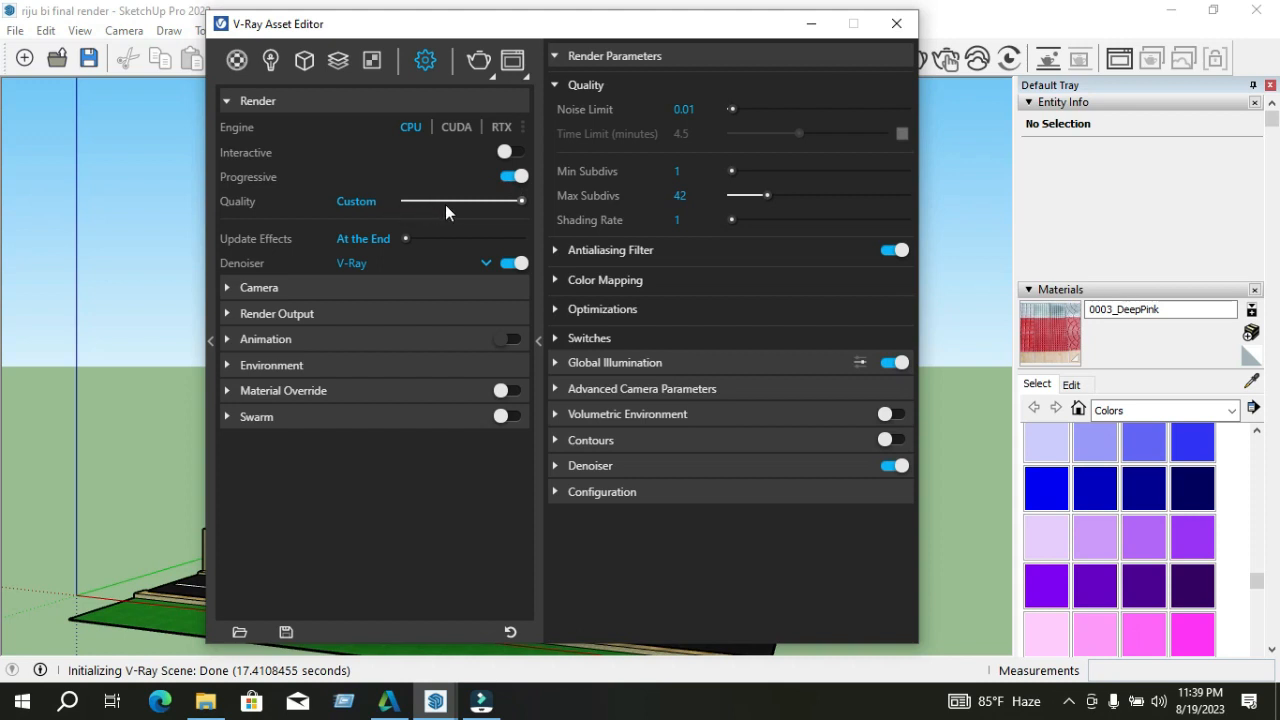
Set the render quality to High and keep the effects updating At the End
{"action": "left_click", "coordinate": [472, 201]}
{"action": "left_click_drag", "start_coordinate": [470, 201], "coordinate": [457, 201]}
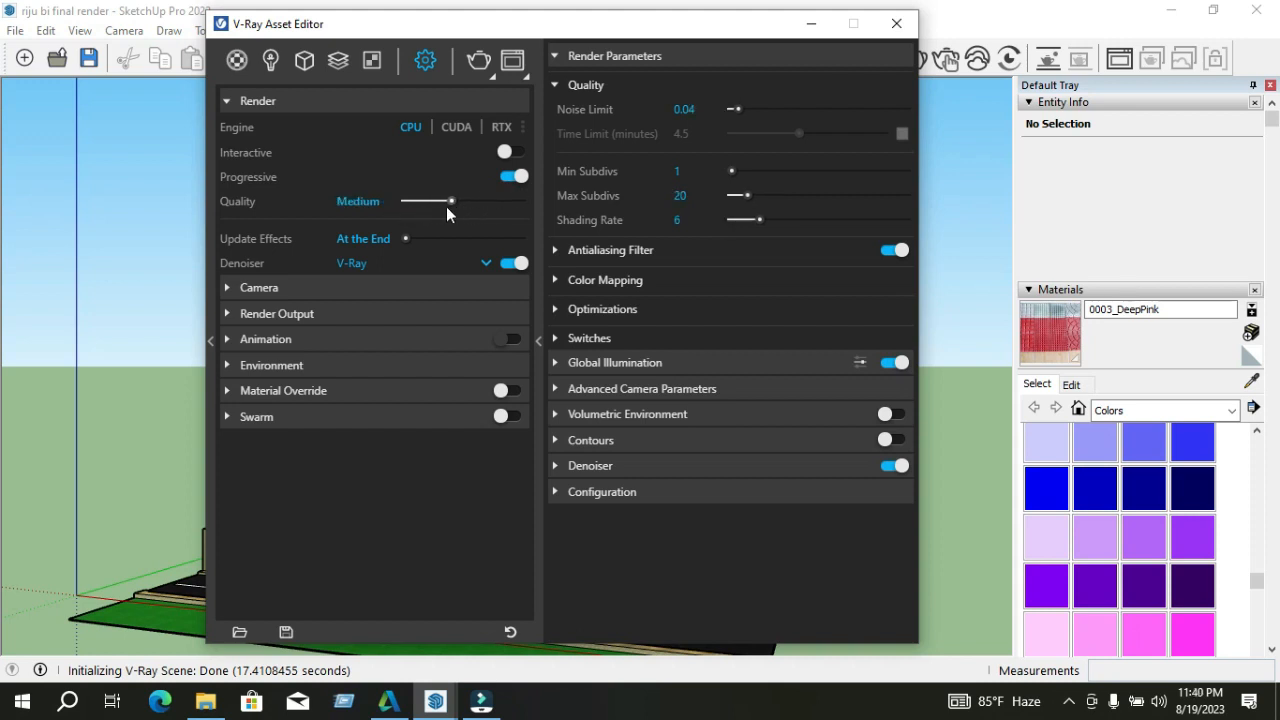
{"action": "left_click_drag", "start_coordinate": [451, 201], "coordinate": [391, 207]}
{"action": "left_click_drag", "start_coordinate": [411, 204], "coordinate": [503, 222]}
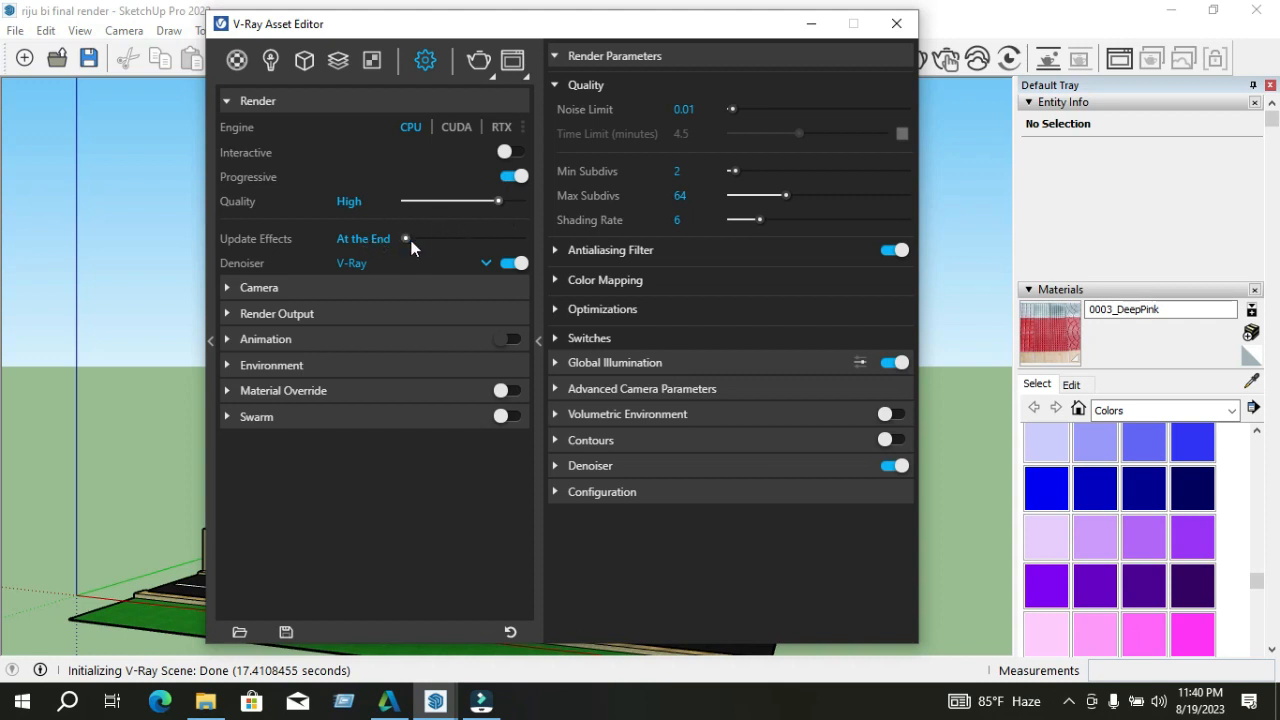
{"action": "mouse_move", "coordinate": [412, 242]}
{"action": "left_mouse_down"}
{"action": "mouse_move", "coordinate": [460, 241]}
{"action": "mouse_move", "coordinate": [394, 242]}
{"action": "left_mouse_up"}
Examine the Material Override and Animation render settings, leaving Material Override off
{"action": "left_click", "coordinate": [297, 390]}
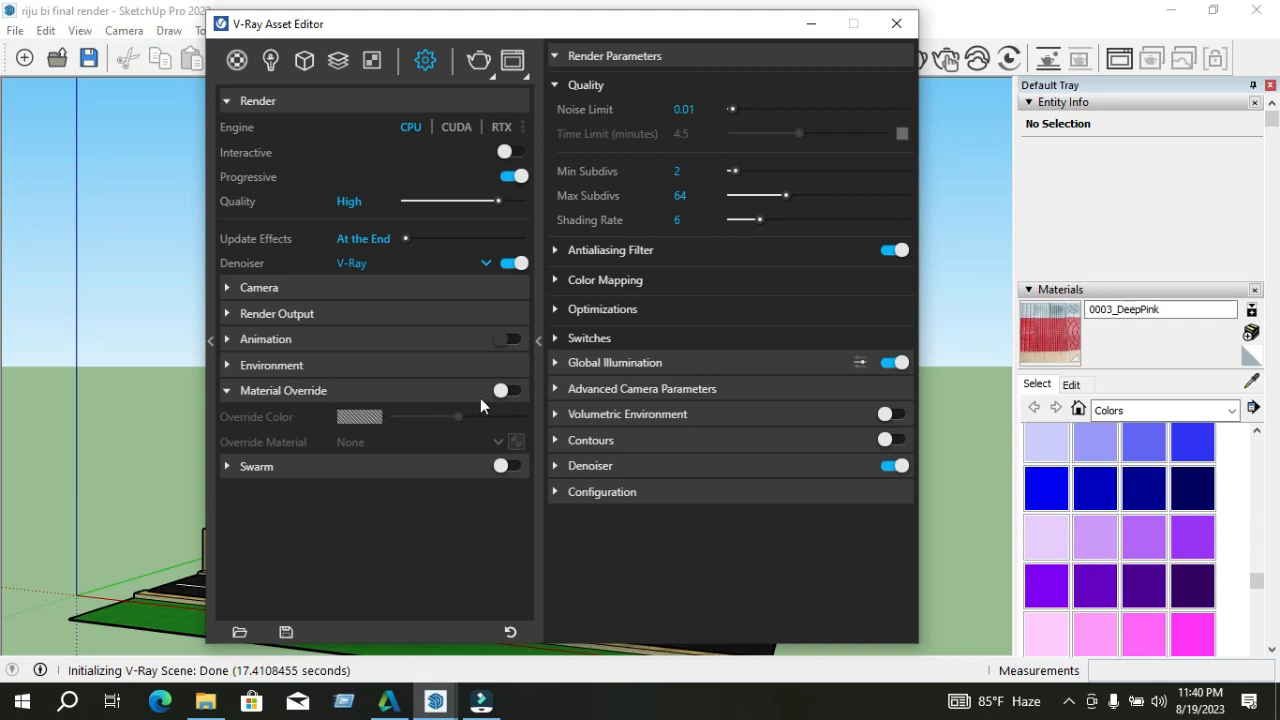
{"action": "left_click", "coordinate": [506, 390]}
{"action": "left_click", "coordinate": [506, 390]}
{"action": "left_click", "coordinate": [298, 340]}
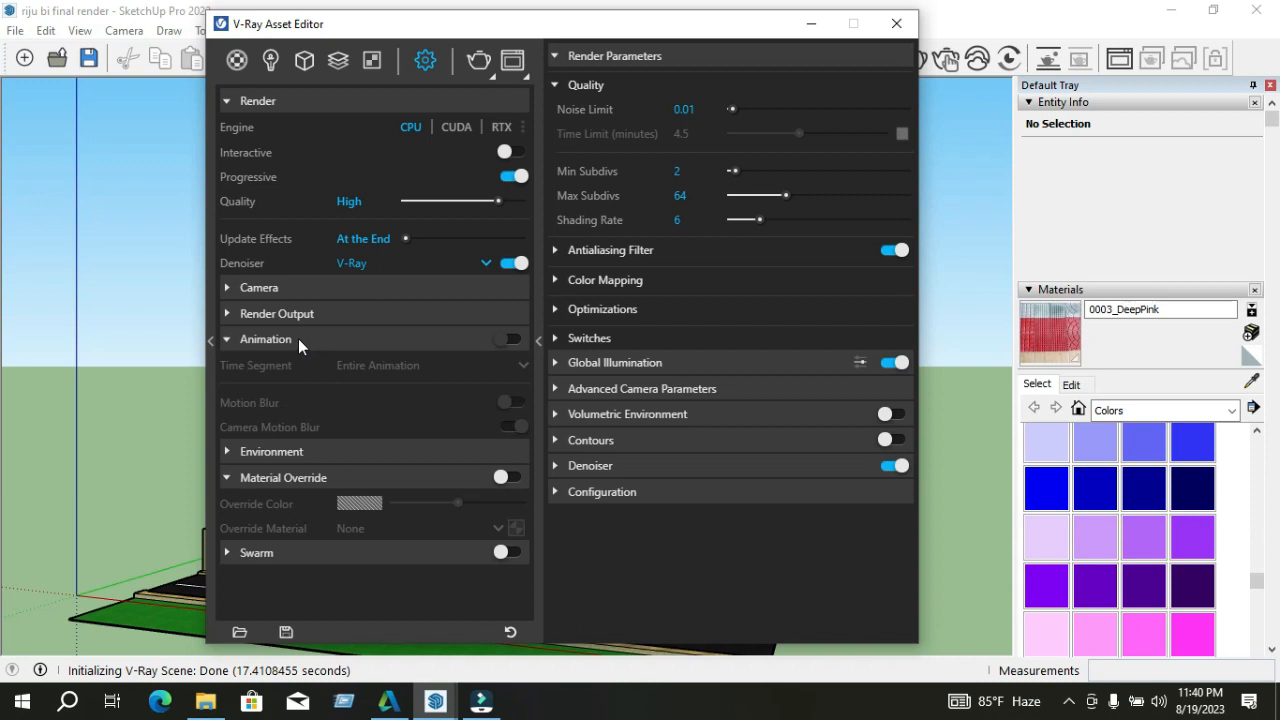
Expand the Render Output settings and set the image width to 3200, keeping the 4:3 - Picture aspect ratio
{"action": "left_click", "coordinate": [277, 314]}
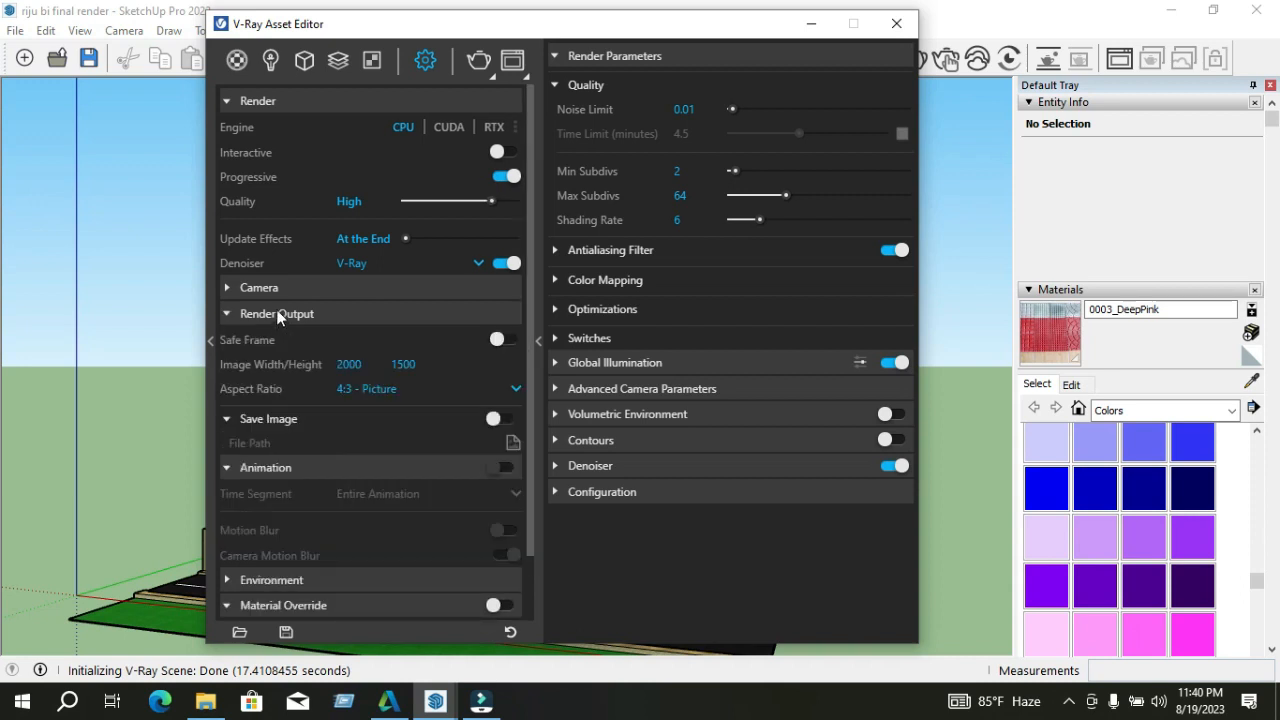
{"action": "left_click", "coordinate": [370, 364]}
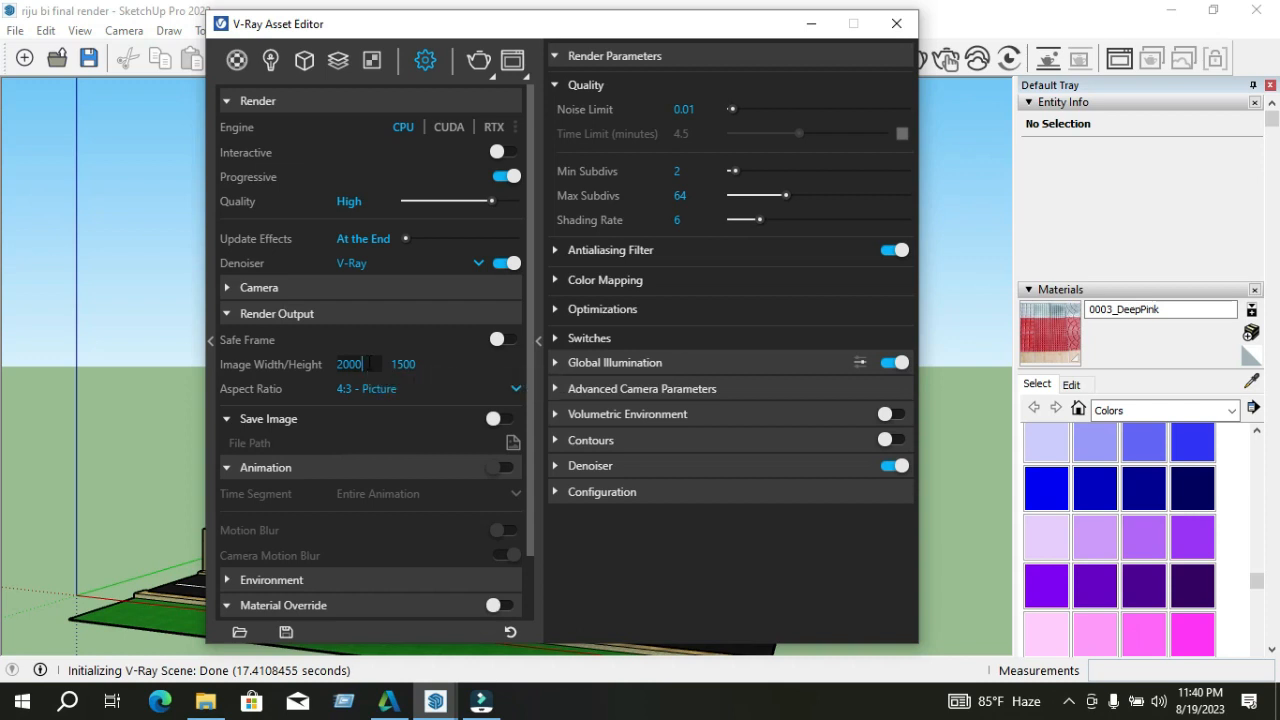
{"action": "key", "text": "BackSpace"}
{"action": "key", "text": "BackSpace"}
{"action": "key", "text": "BackSpace"}
{"action": "key", "text": "BackSpace"}
{"action": "type", "text": "1200"}
{"action": "key", "text": "Return"}
{"action": "key", "text": "BackSpace"}
{"action": "key", "text": "BackSpace"}
{"action": "key", "text": "BackSpace"}
{"action": "key", "text": "BackSpace"}
{"action": "type", "text": "3200"}
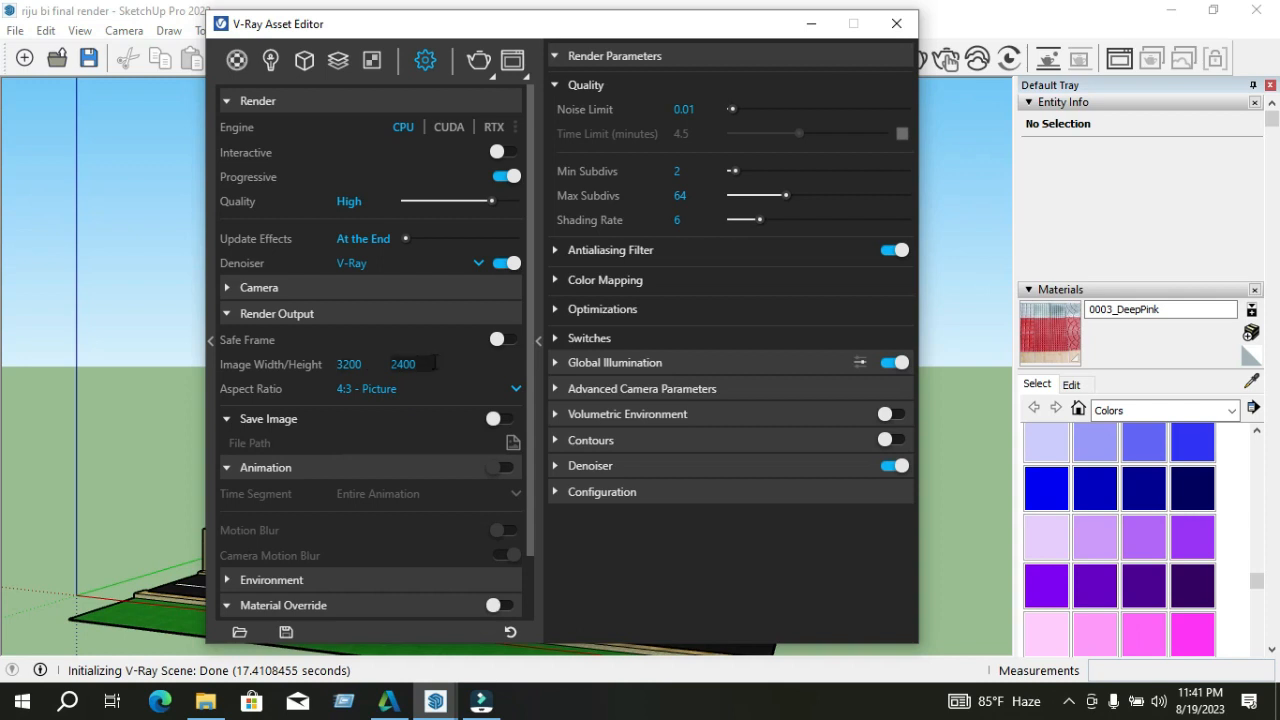
Try the 5:4 - Landscape aspect ratio for the render output and return it to 4:3 - Picture
{"action": "left_click", "coordinate": [388, 392]}
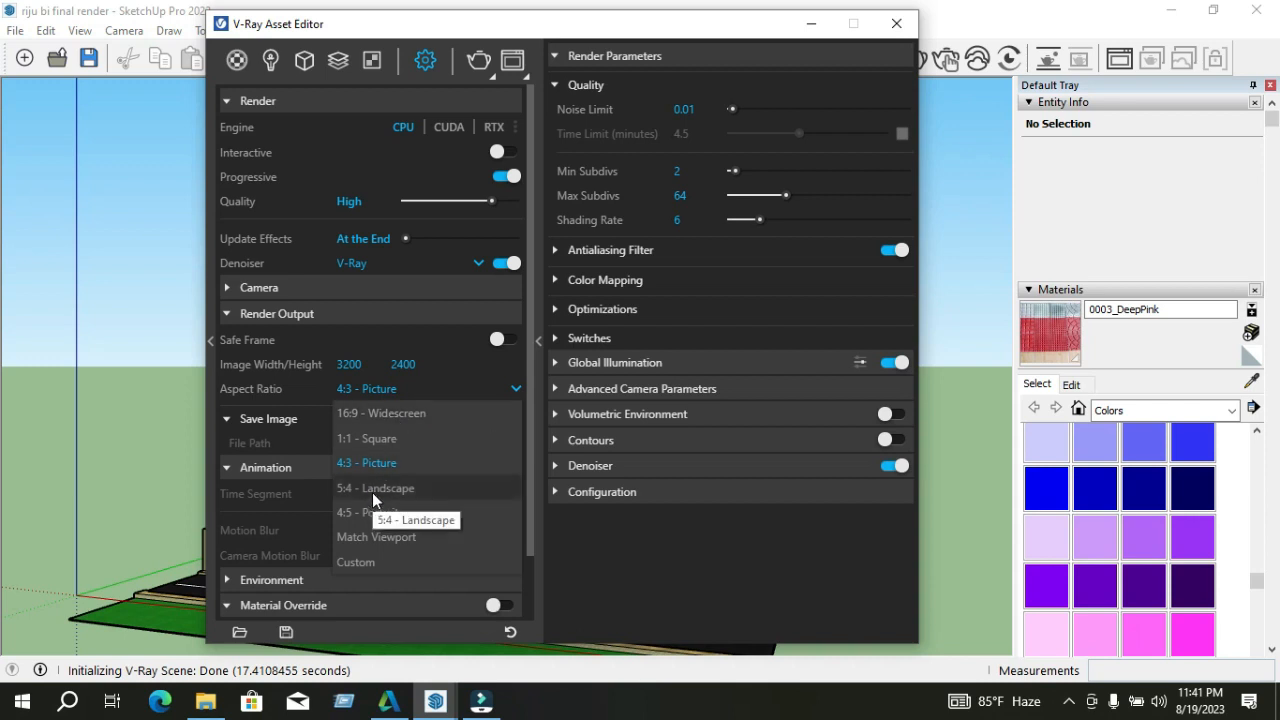
{"action": "left_click", "coordinate": [373, 489]}
{"action": "left_click", "coordinate": [410, 390]}
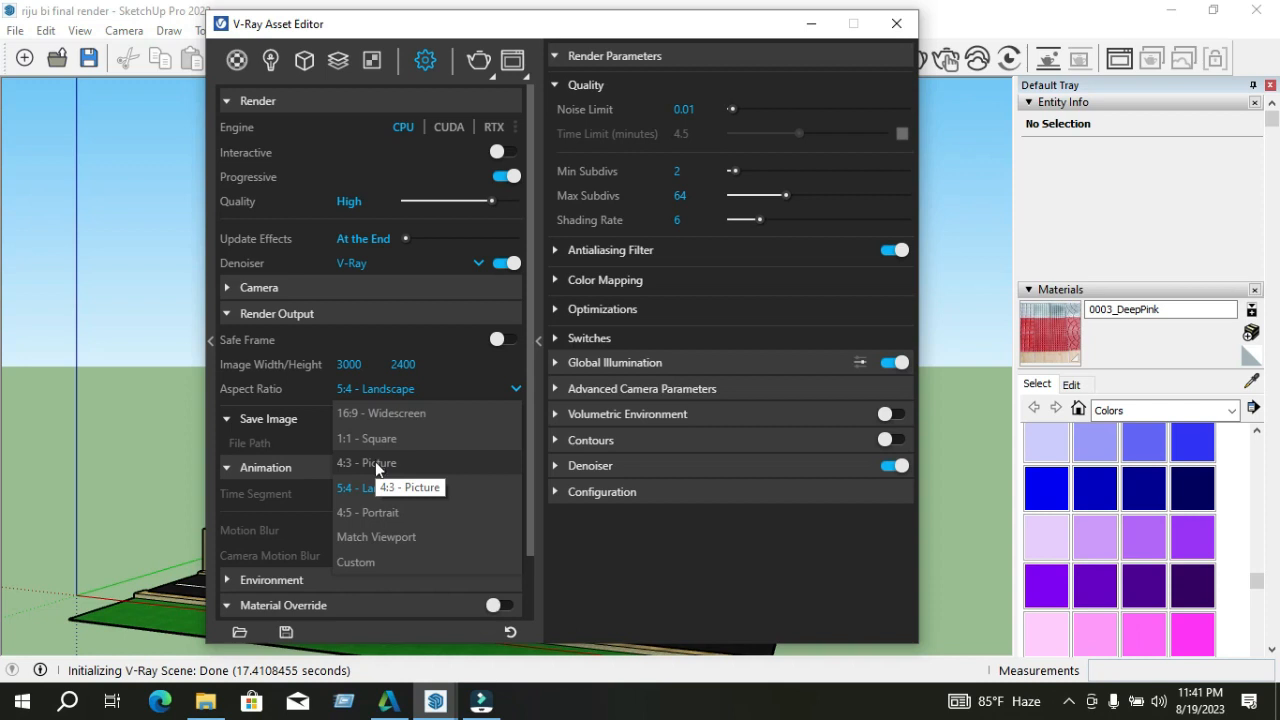
{"action": "left_click", "coordinate": [381, 456]}
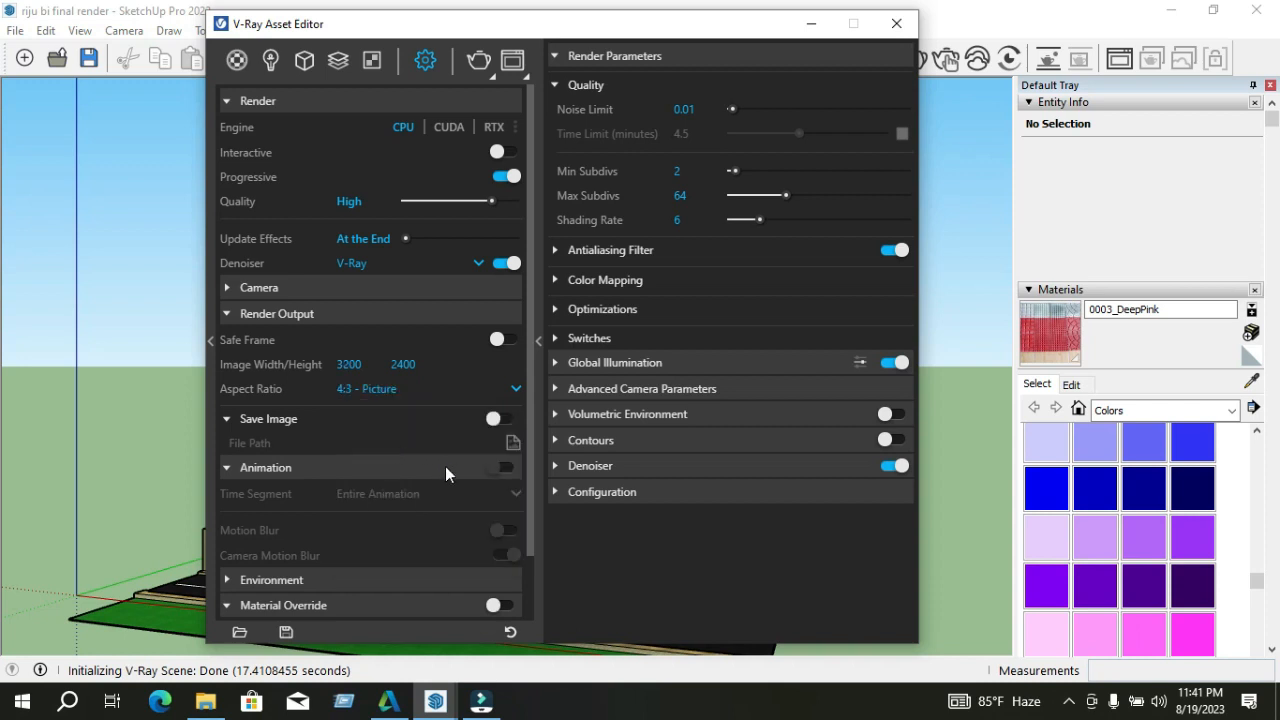
Examine the Denoiser, Volumetric Environment and Advanced Camera Parameters render settings
{"action": "scroll", "coordinate": [413, 490], "scroll_direction": "down", "scroll_amount": 1}
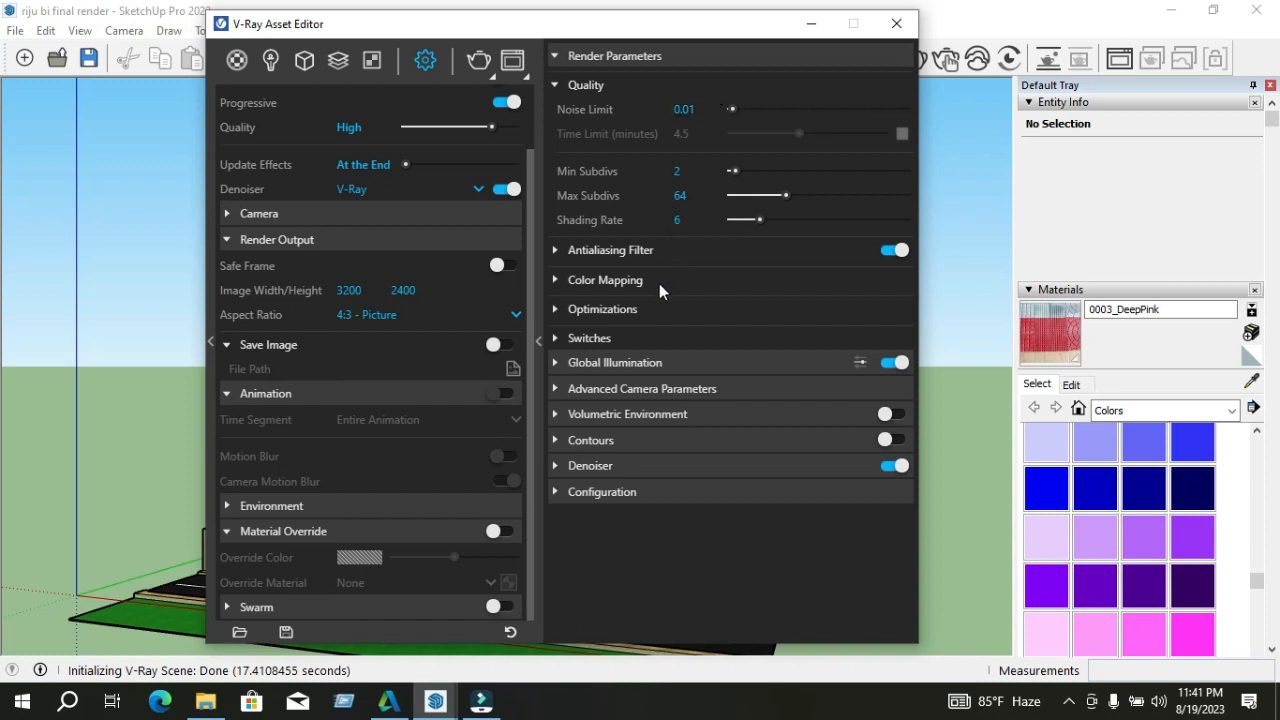
{"action": "left_click", "coordinate": [586, 465]}
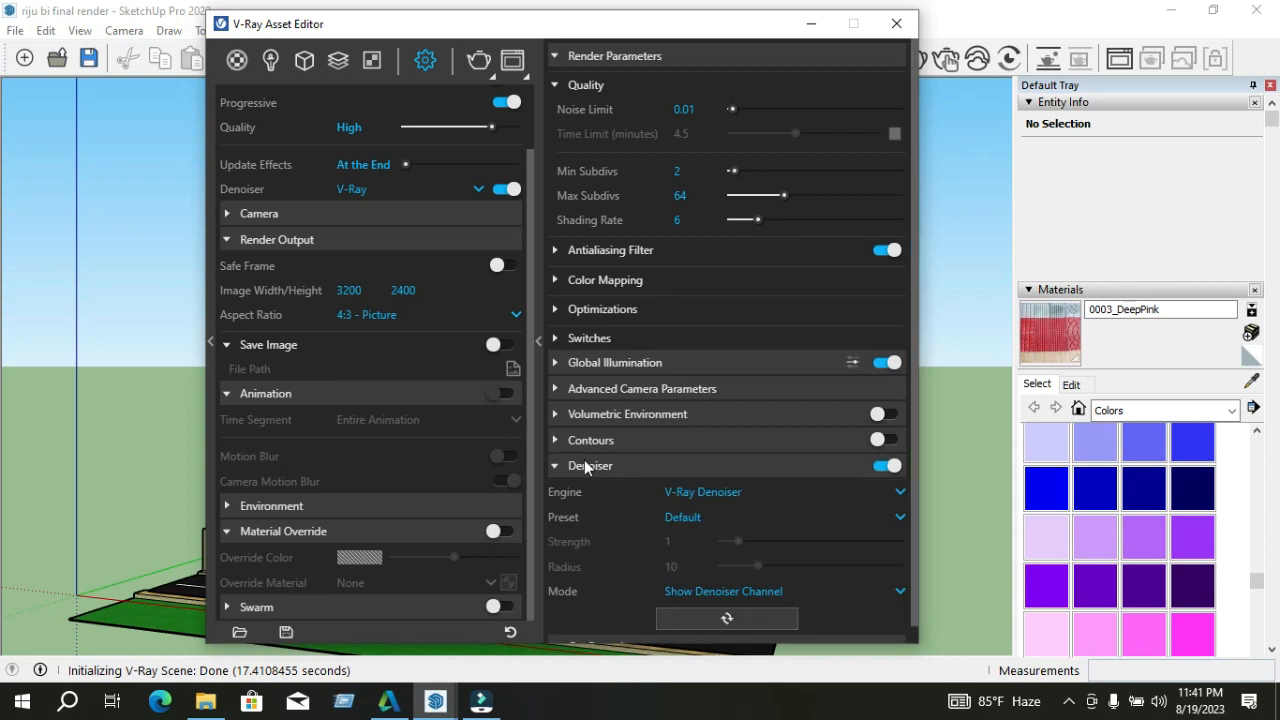
{"action": "scroll", "coordinate": [757, 488], "scroll_direction": "down", "scroll_amount": 1}
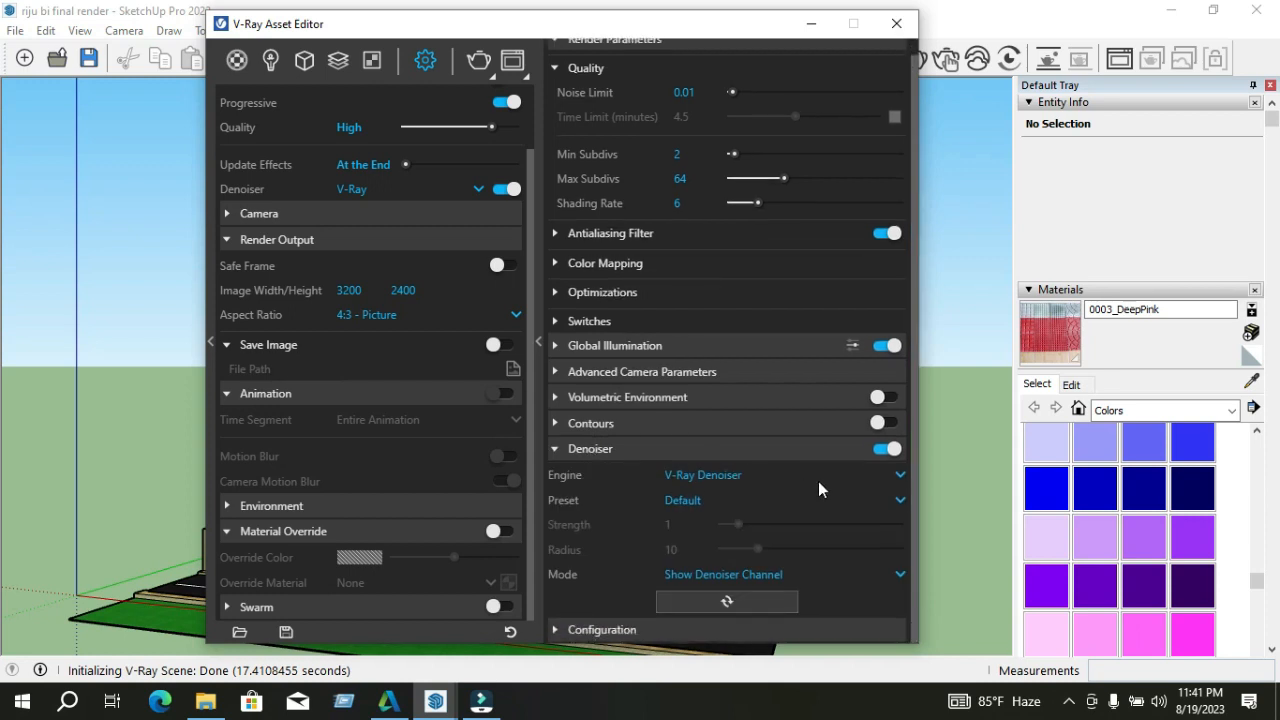
{"action": "left_click", "coordinate": [853, 478]}
{"action": "left_click", "coordinate": [853, 478]}
{"action": "left_click", "coordinate": [619, 398]}
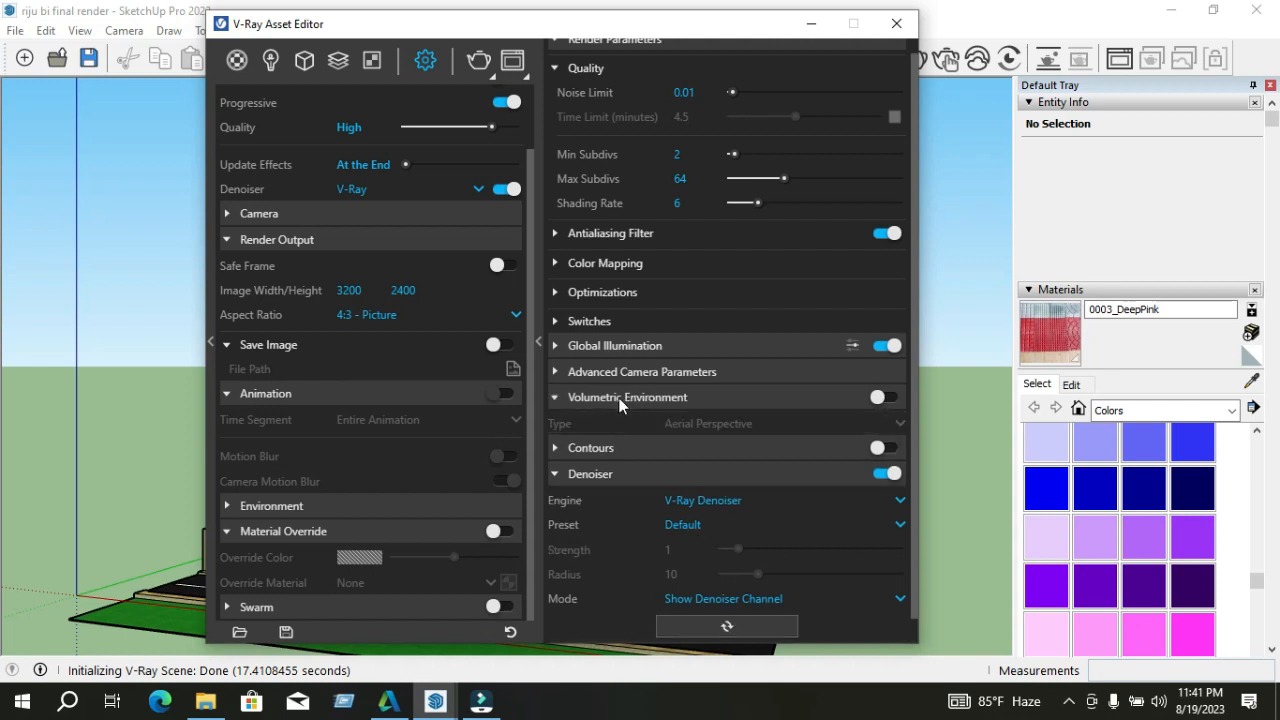
{"action": "left_click", "coordinate": [614, 371]}
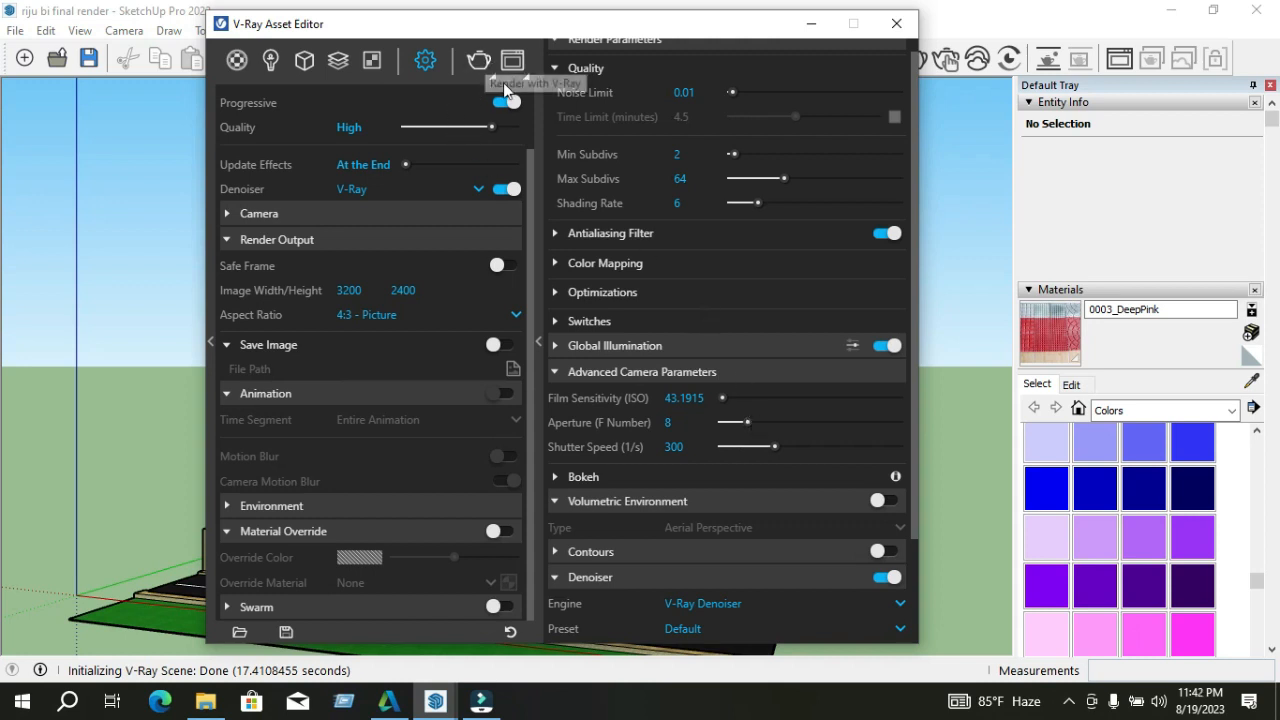
Collapse the render parameters, move the Asset Editor off the building, pan the model and start the V-Ray render
{"action": "left_click", "coordinate": [539, 342]}
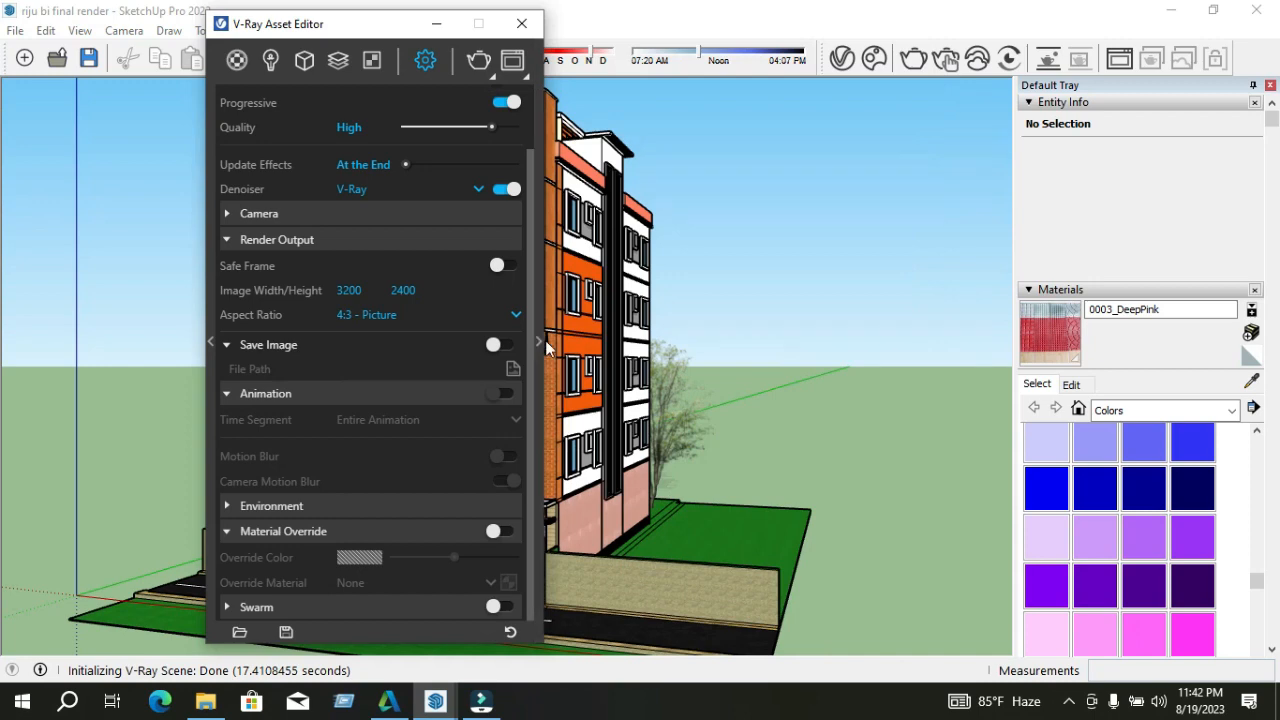
{"action": "left_click_drag", "start_coordinate": [388, 28], "coordinate": [1033, 26]}
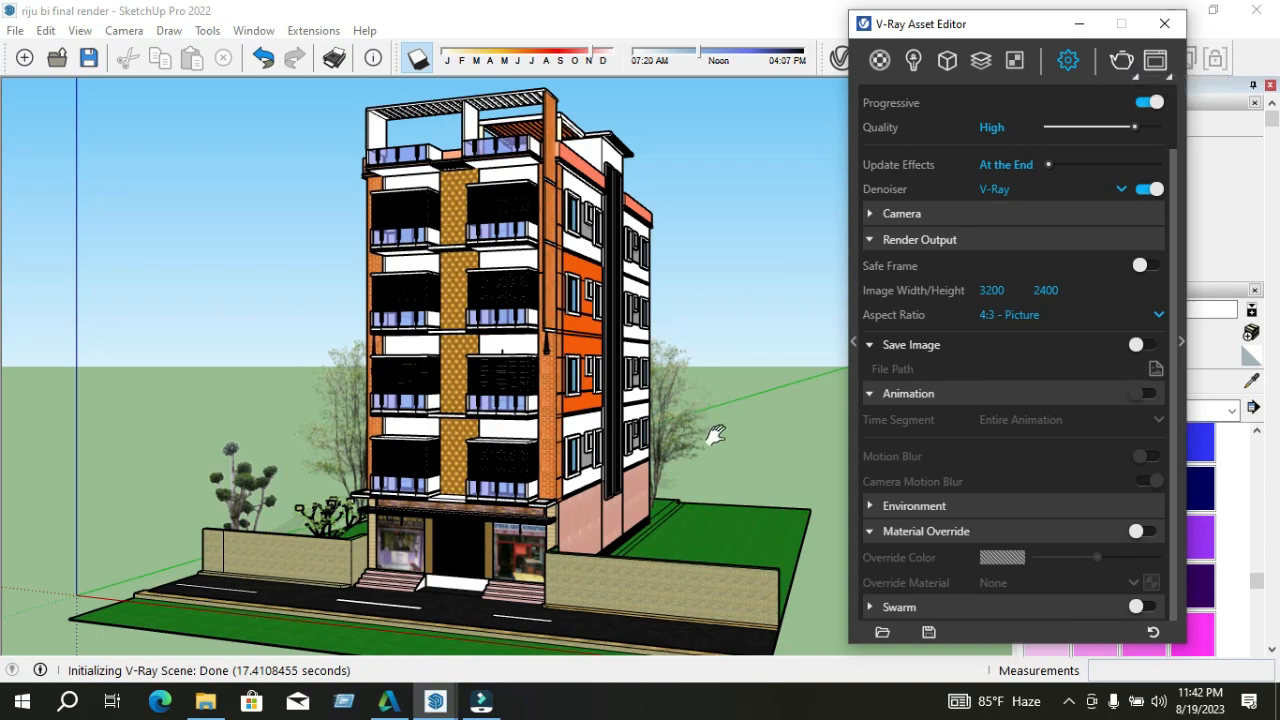
{"action": "left_click_drag", "start_coordinate": [591, 441], "coordinate": [682, 438]}
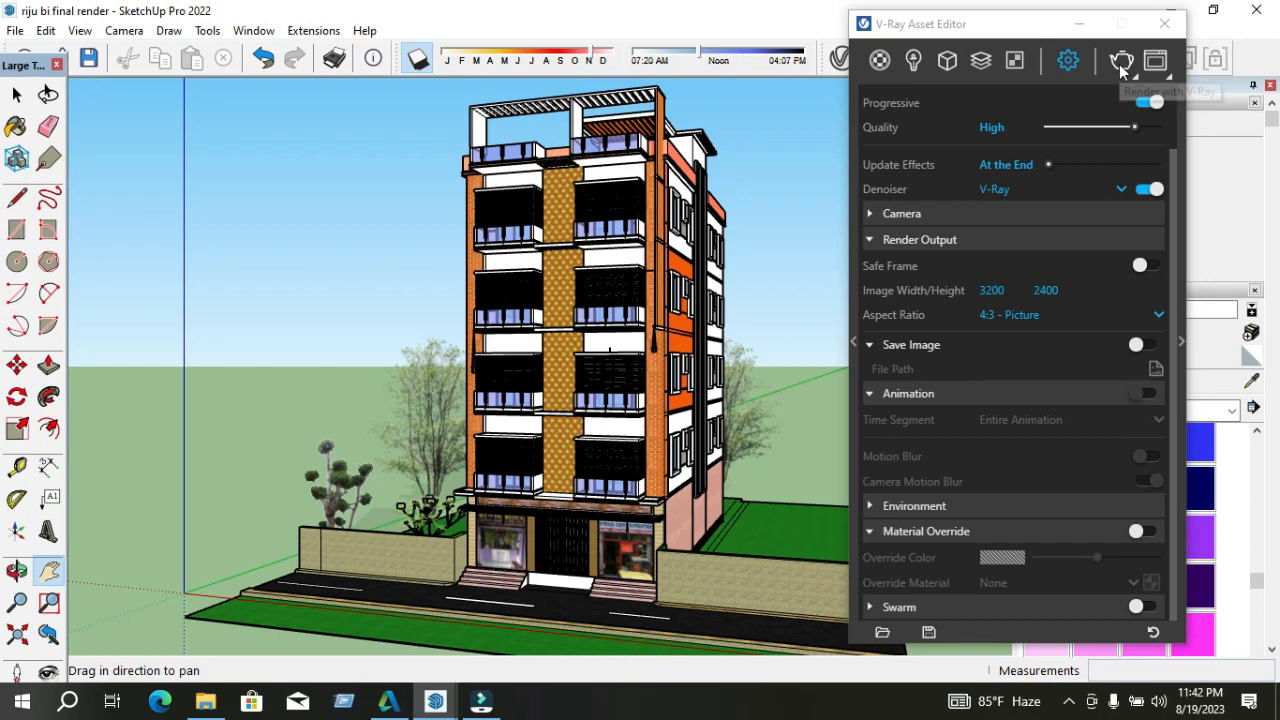
{"action": "left_click", "coordinate": [1121, 62]}
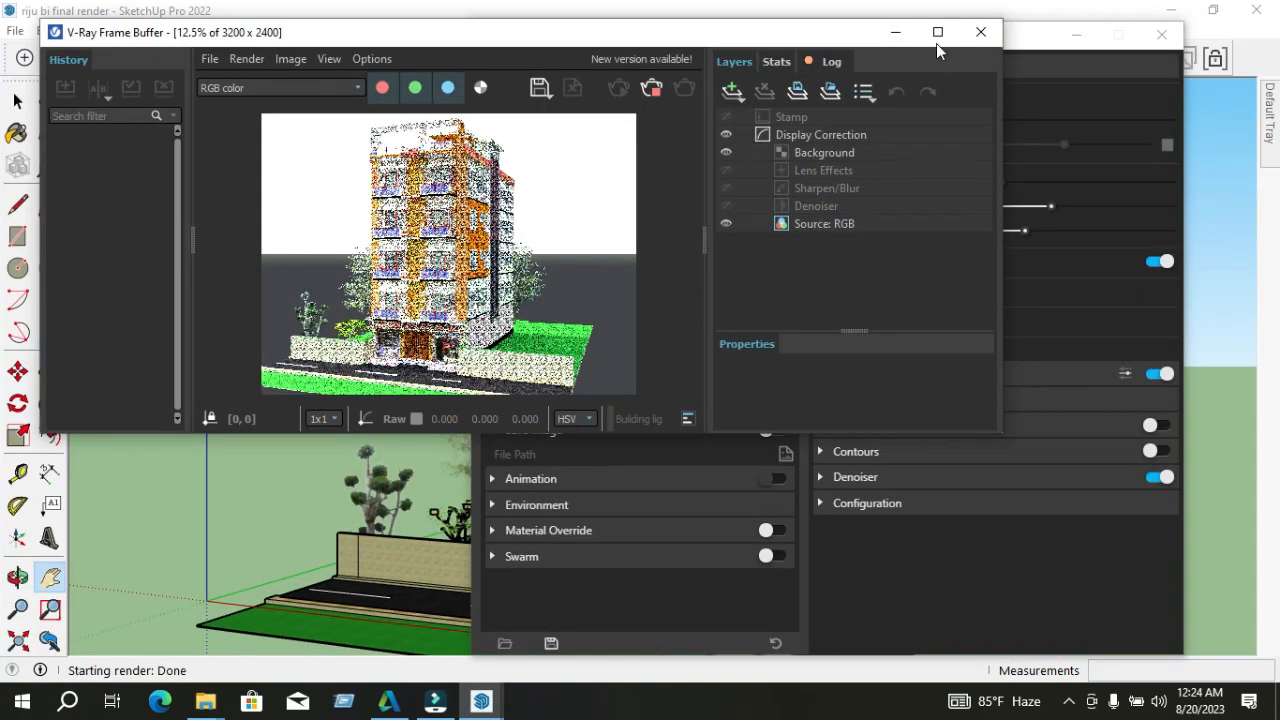
Maximize the V-Ray Frame Buffer, minimize the Asset Editor and enlarge the render image to 25% to inspect the building
{"action": "left_click", "coordinate": [936, 39]}
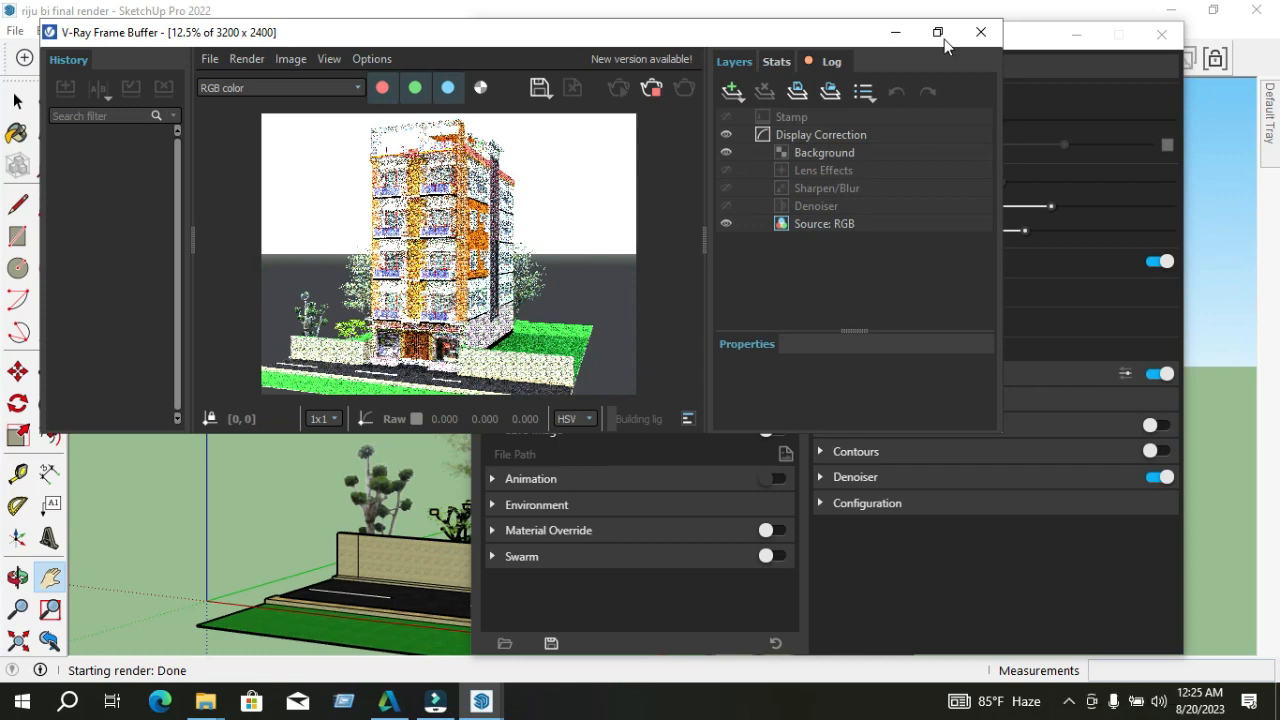
{"action": "key", "text": "super+Up"}
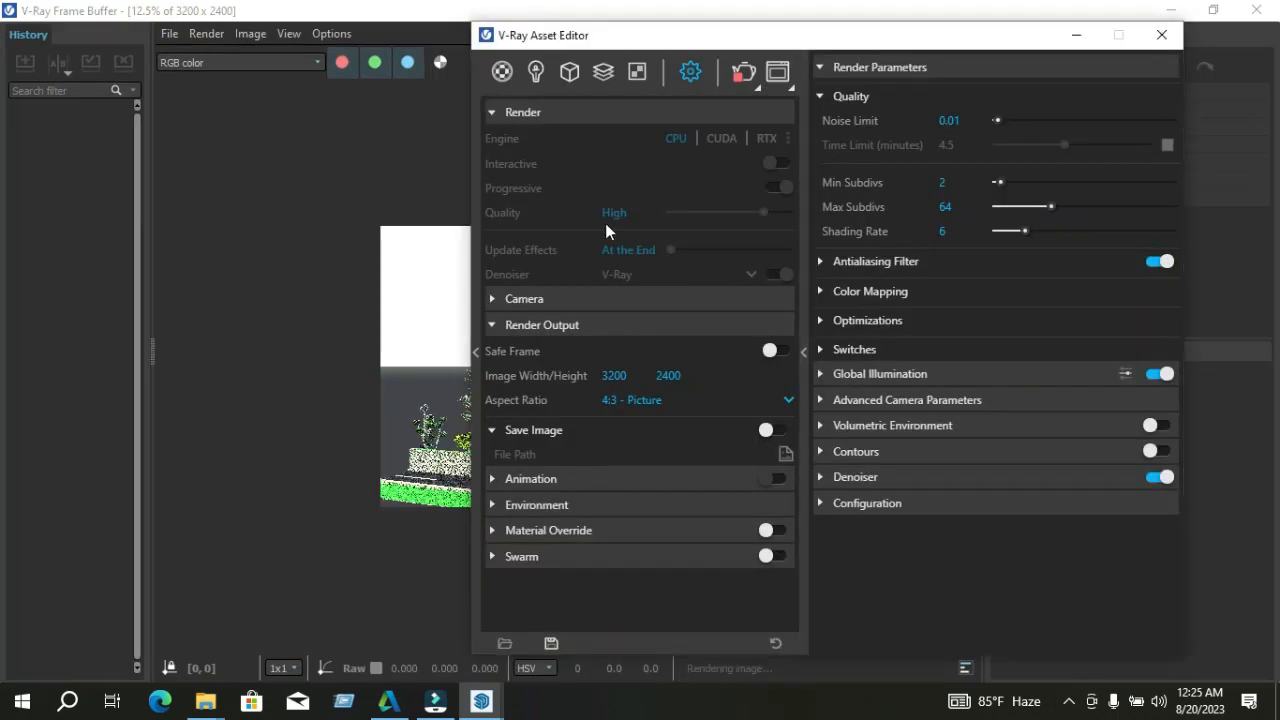
{"action": "left_click", "coordinate": [1076, 35]}
{"action": "scroll", "coordinate": [566, 383], "scroll_direction": "up", "scroll_amount": 1}
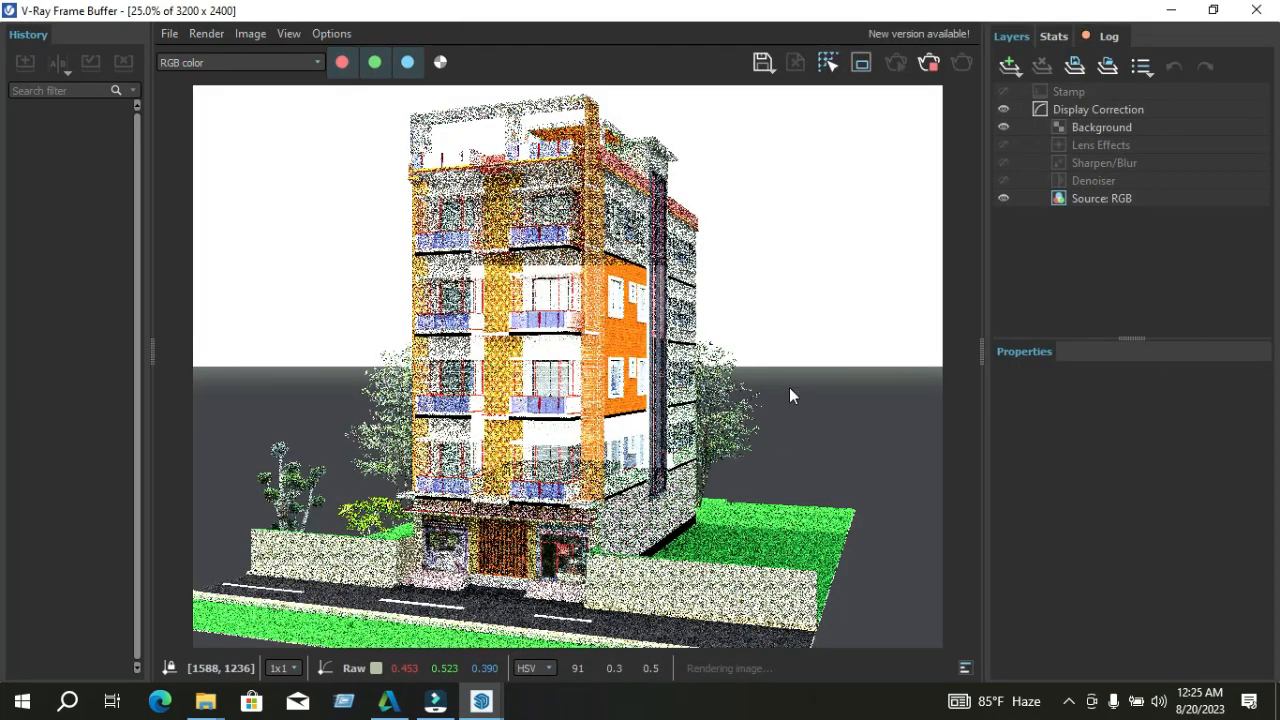
{"action": "scroll", "coordinate": [550, 405], "scroll_direction": "down", "scroll_amount": 1}
{"action": "scroll", "coordinate": [533, 427], "scroll_direction": "up", "scroll_amount": 1}
{"action": "scroll", "coordinate": [510, 447], "scroll_direction": "down", "scroll_amount": 1}
{"action": "scroll", "coordinate": [510, 447], "scroll_direction": "up", "scroll_amount": 1}
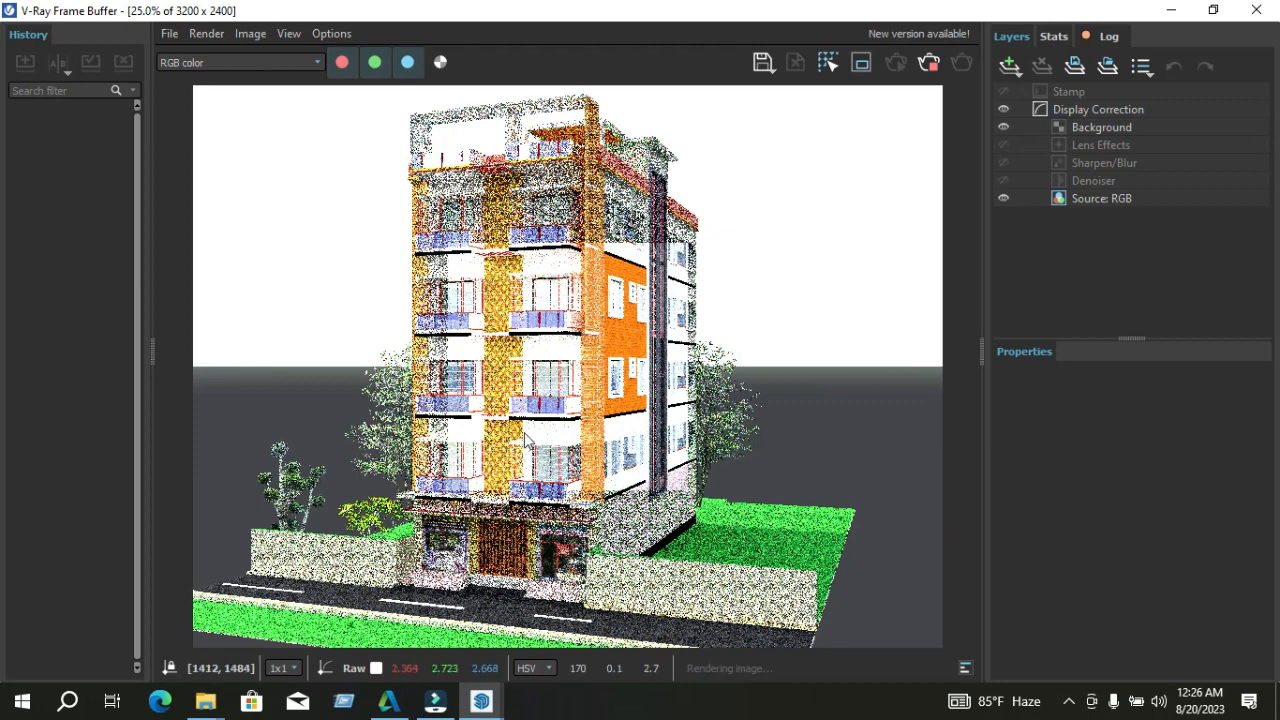
{"action": "left_click", "coordinate": [1069, 701]}
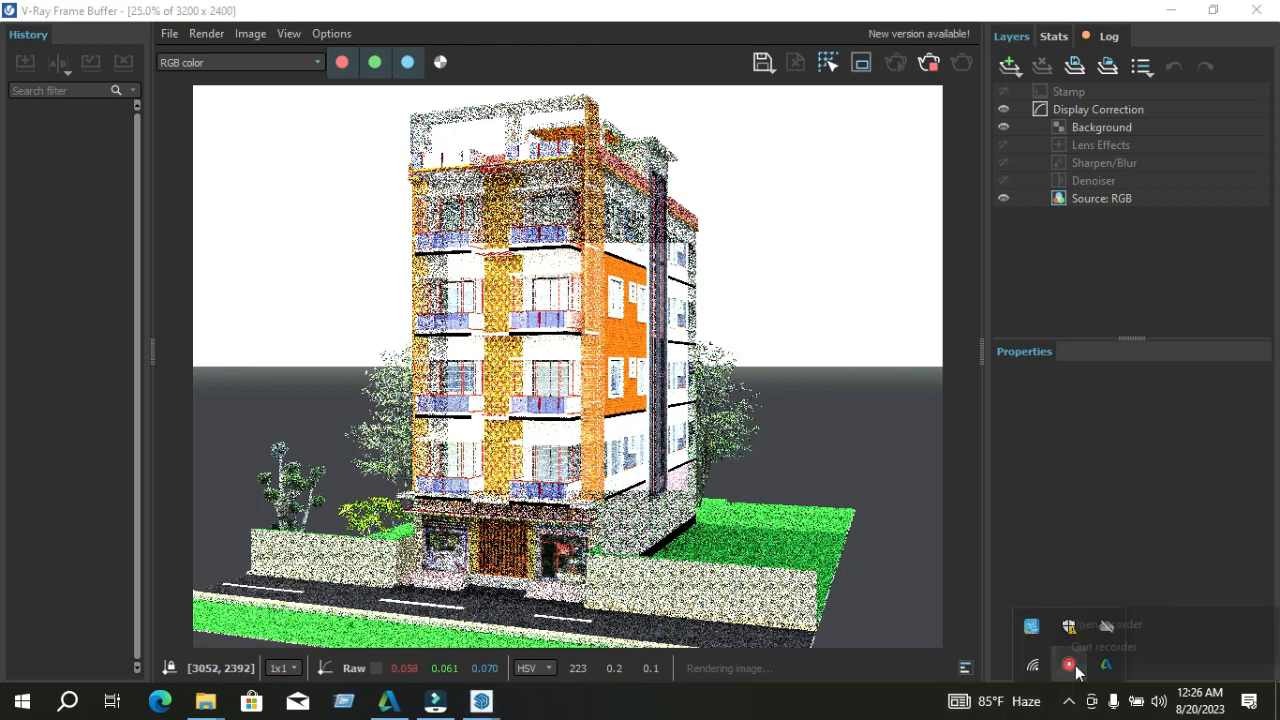